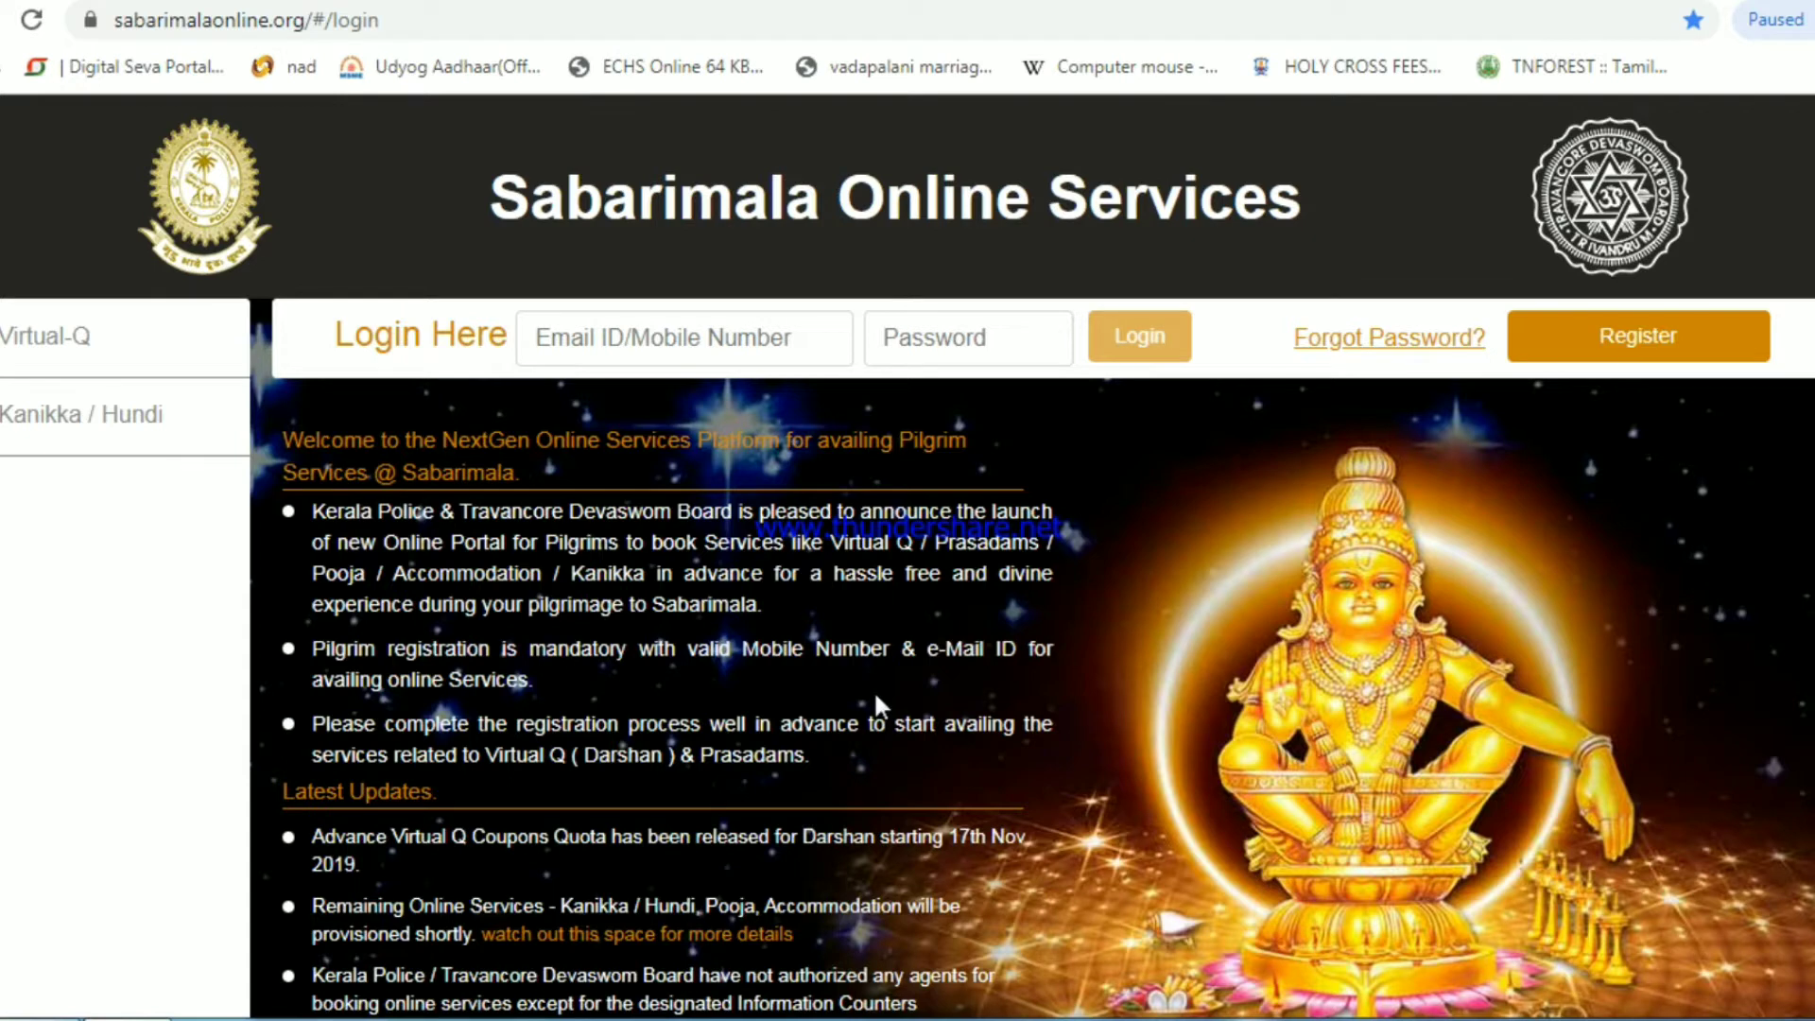
- Log in to the pilgrim account with the registered mobile number and password
left_click(566, 360)
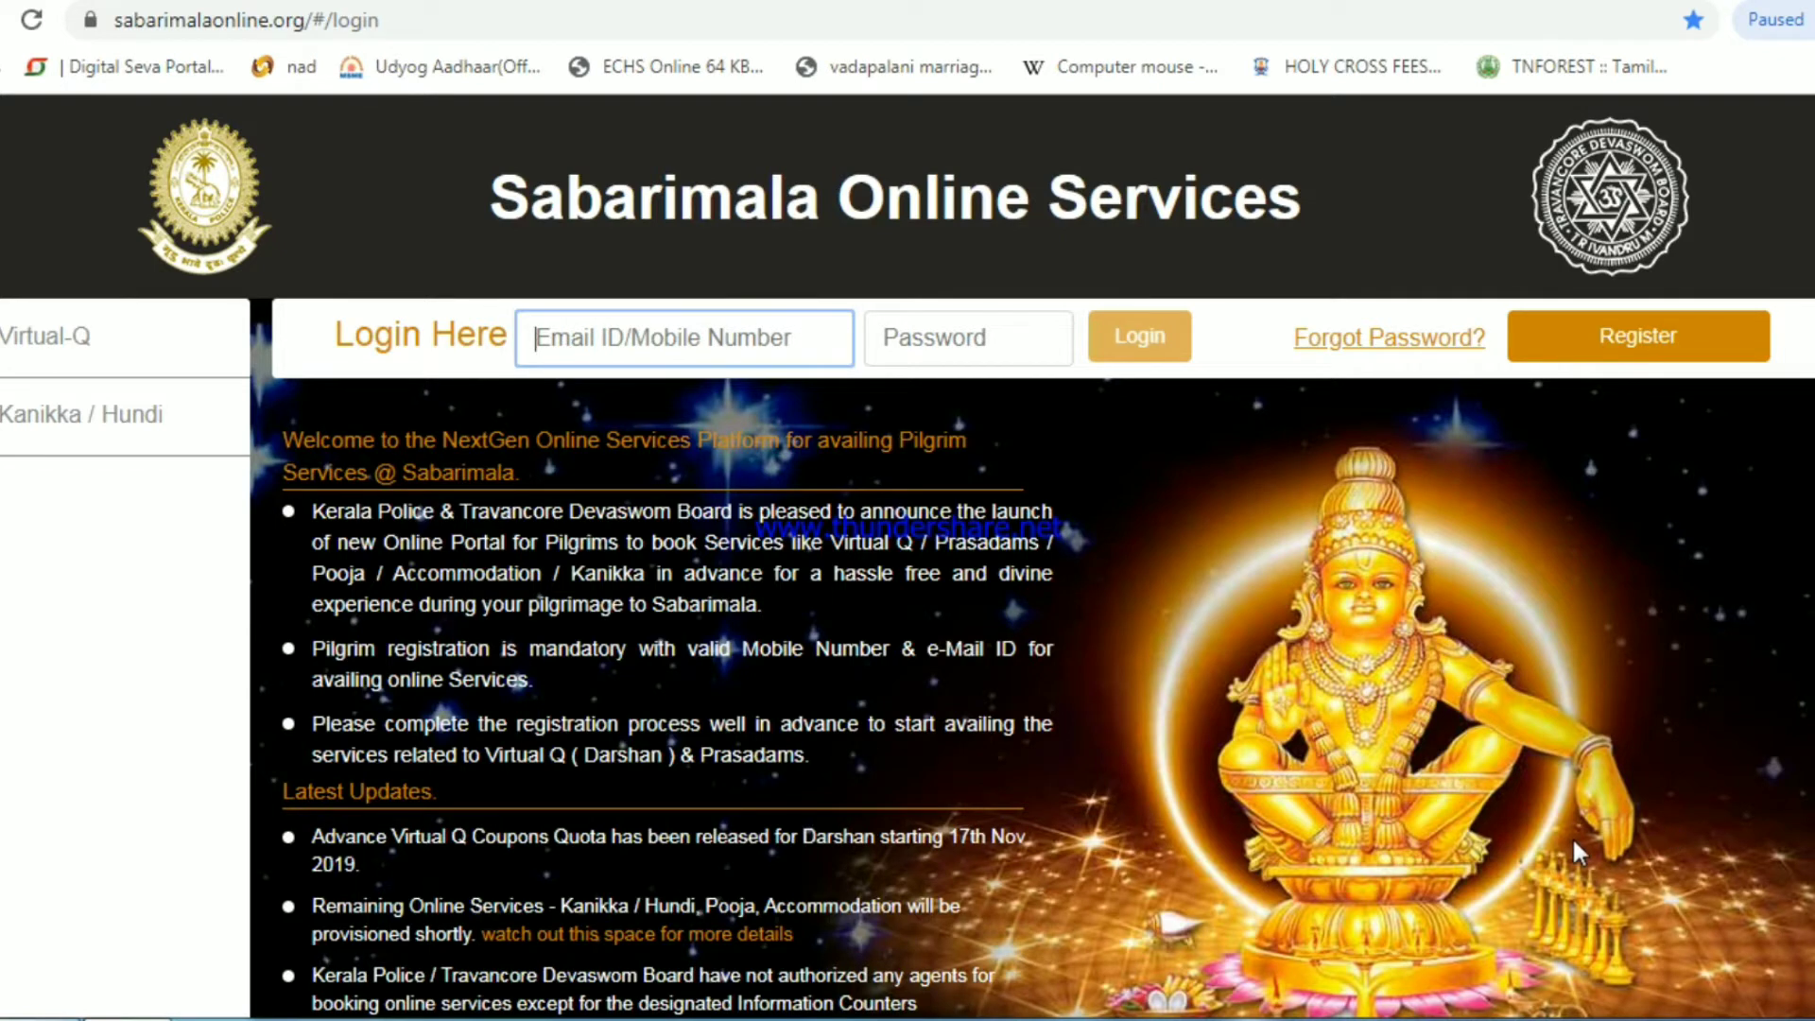
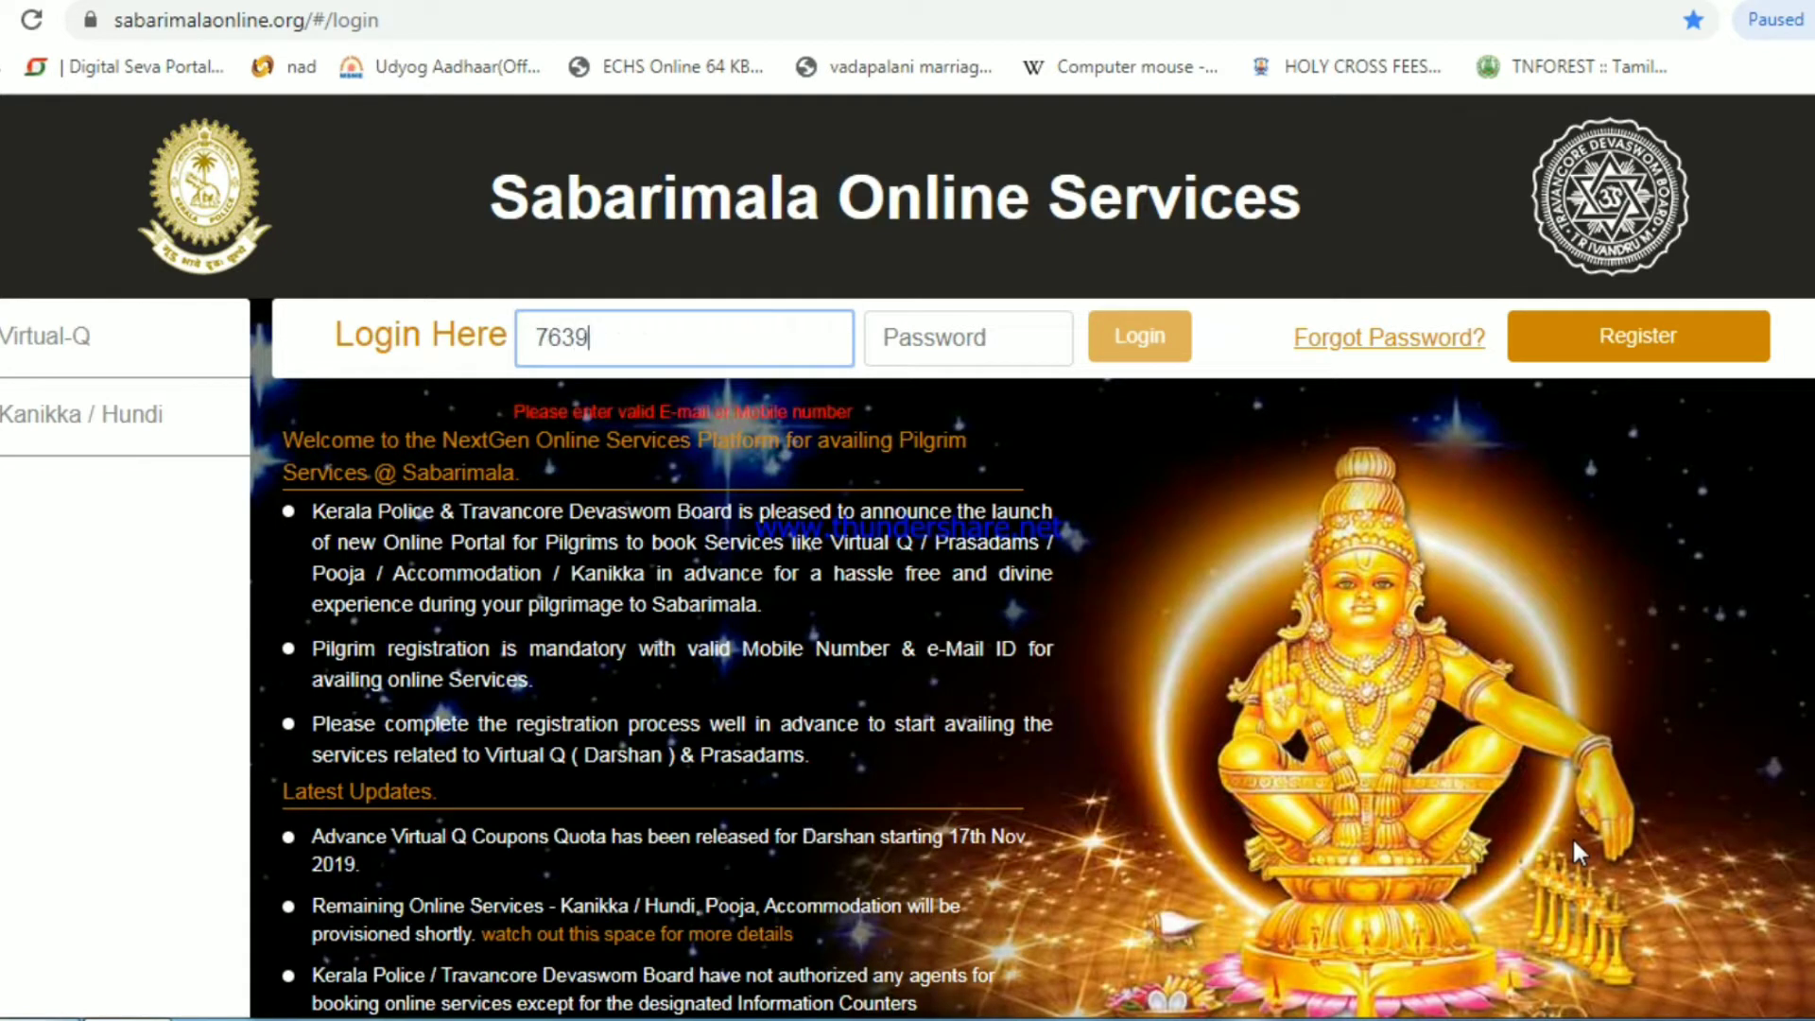
key("Tab")
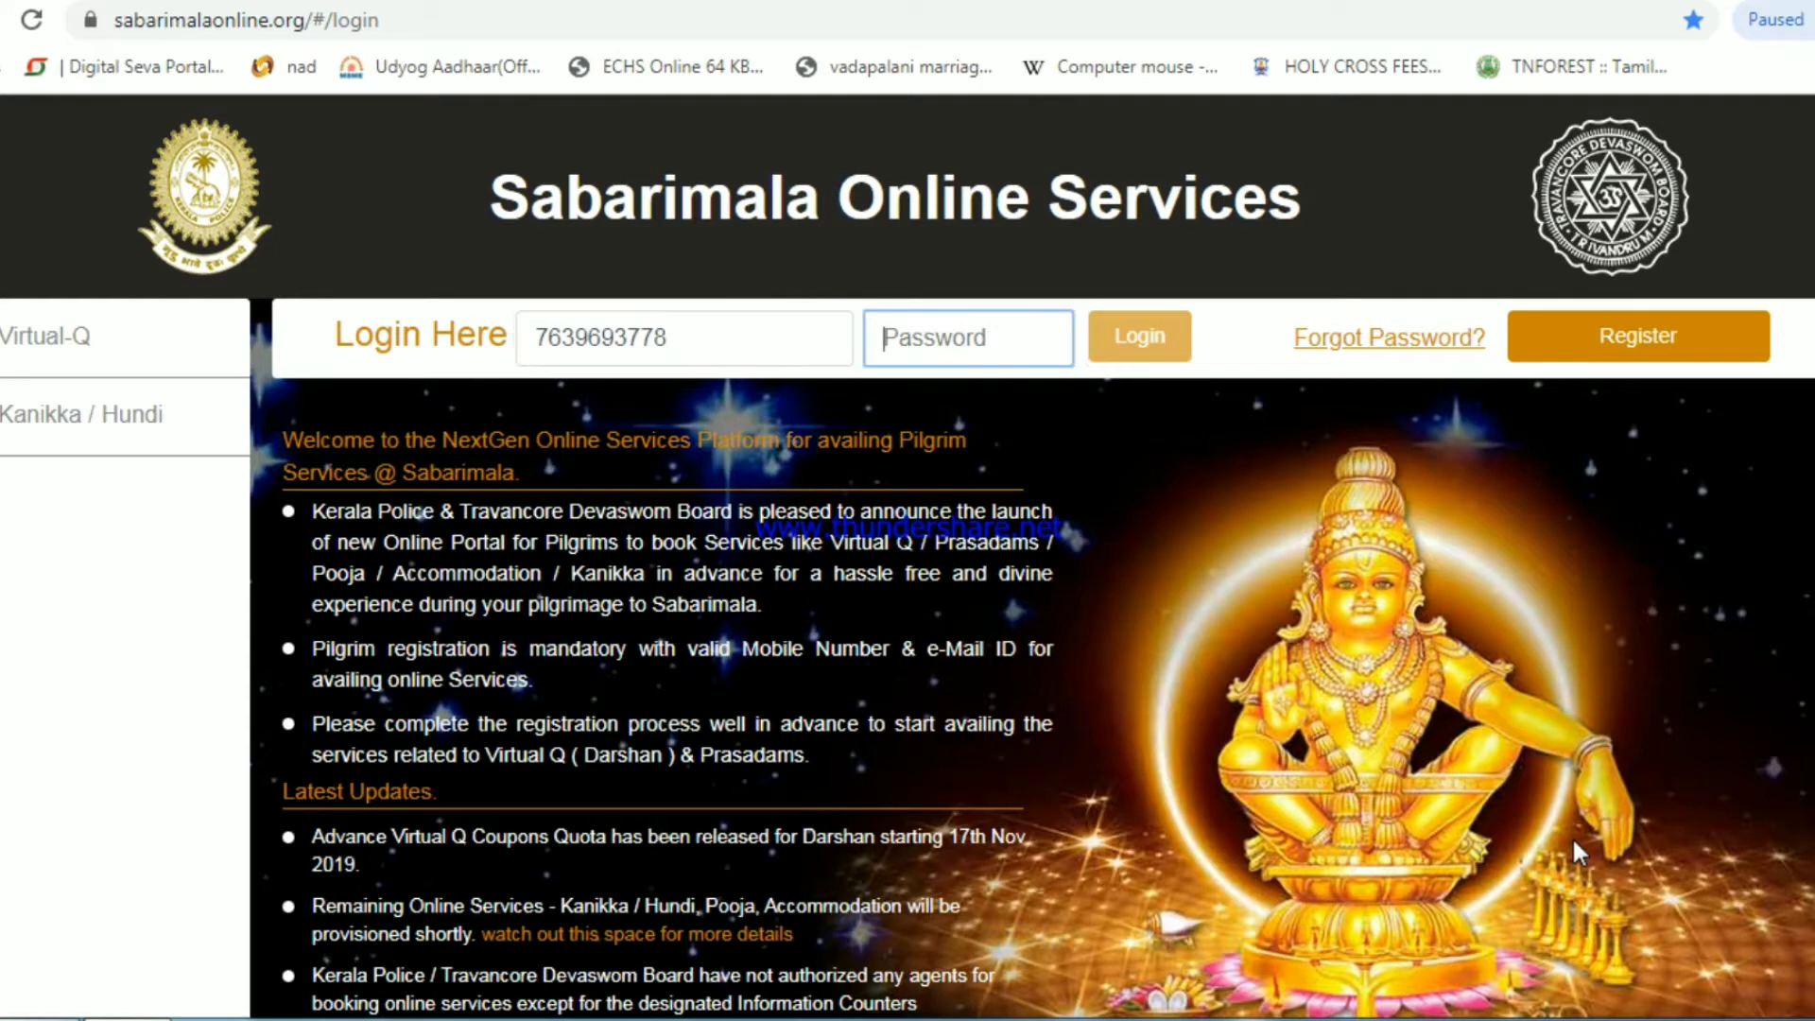
type("*******")
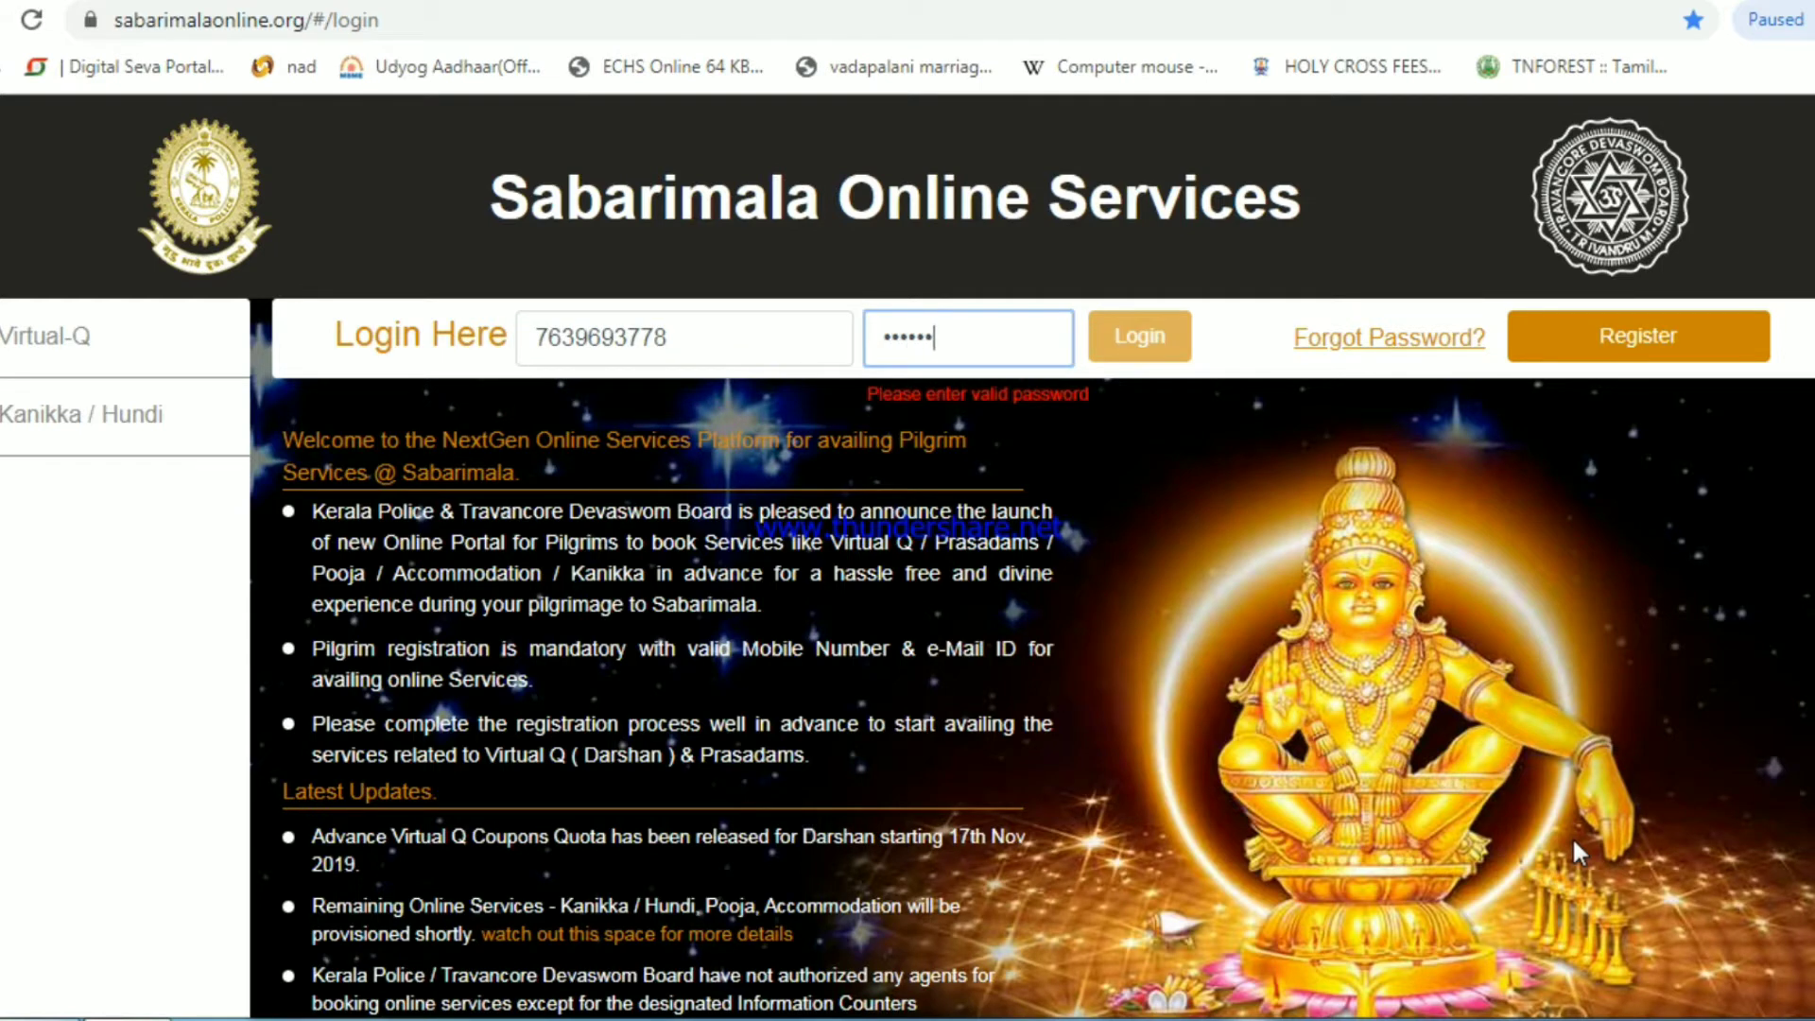
type("***")
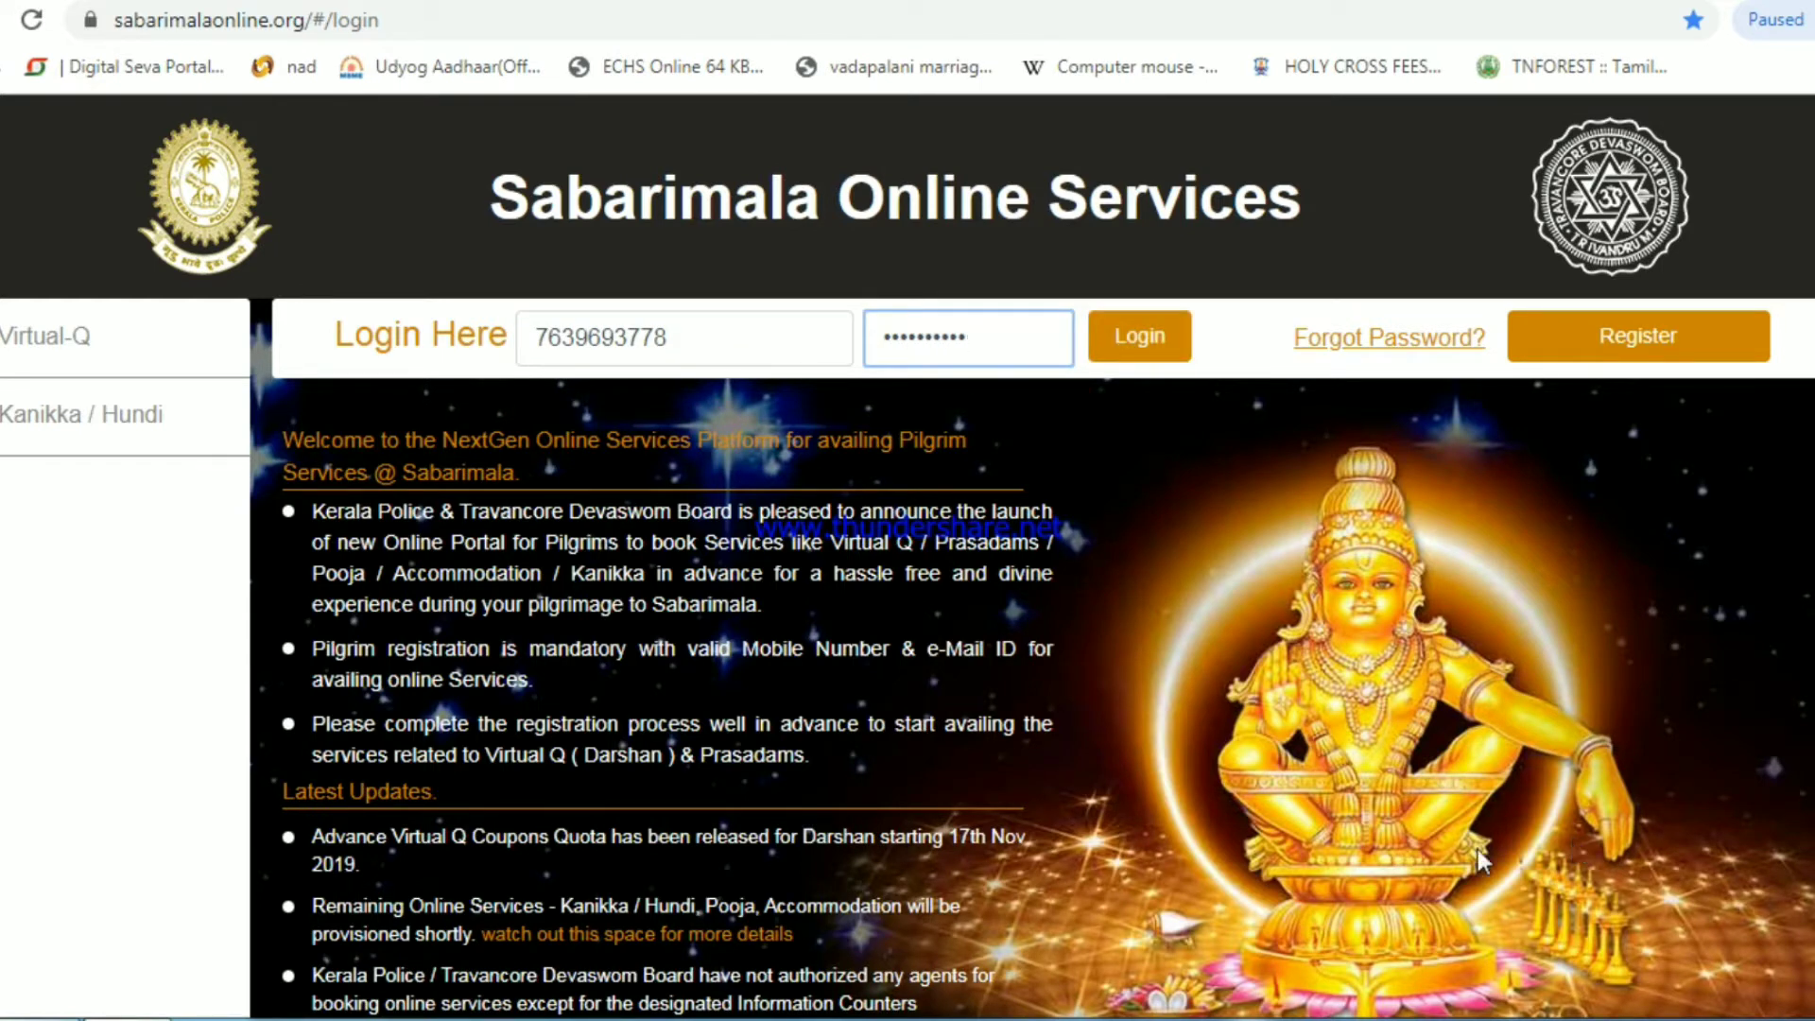
left_click(1139, 341)
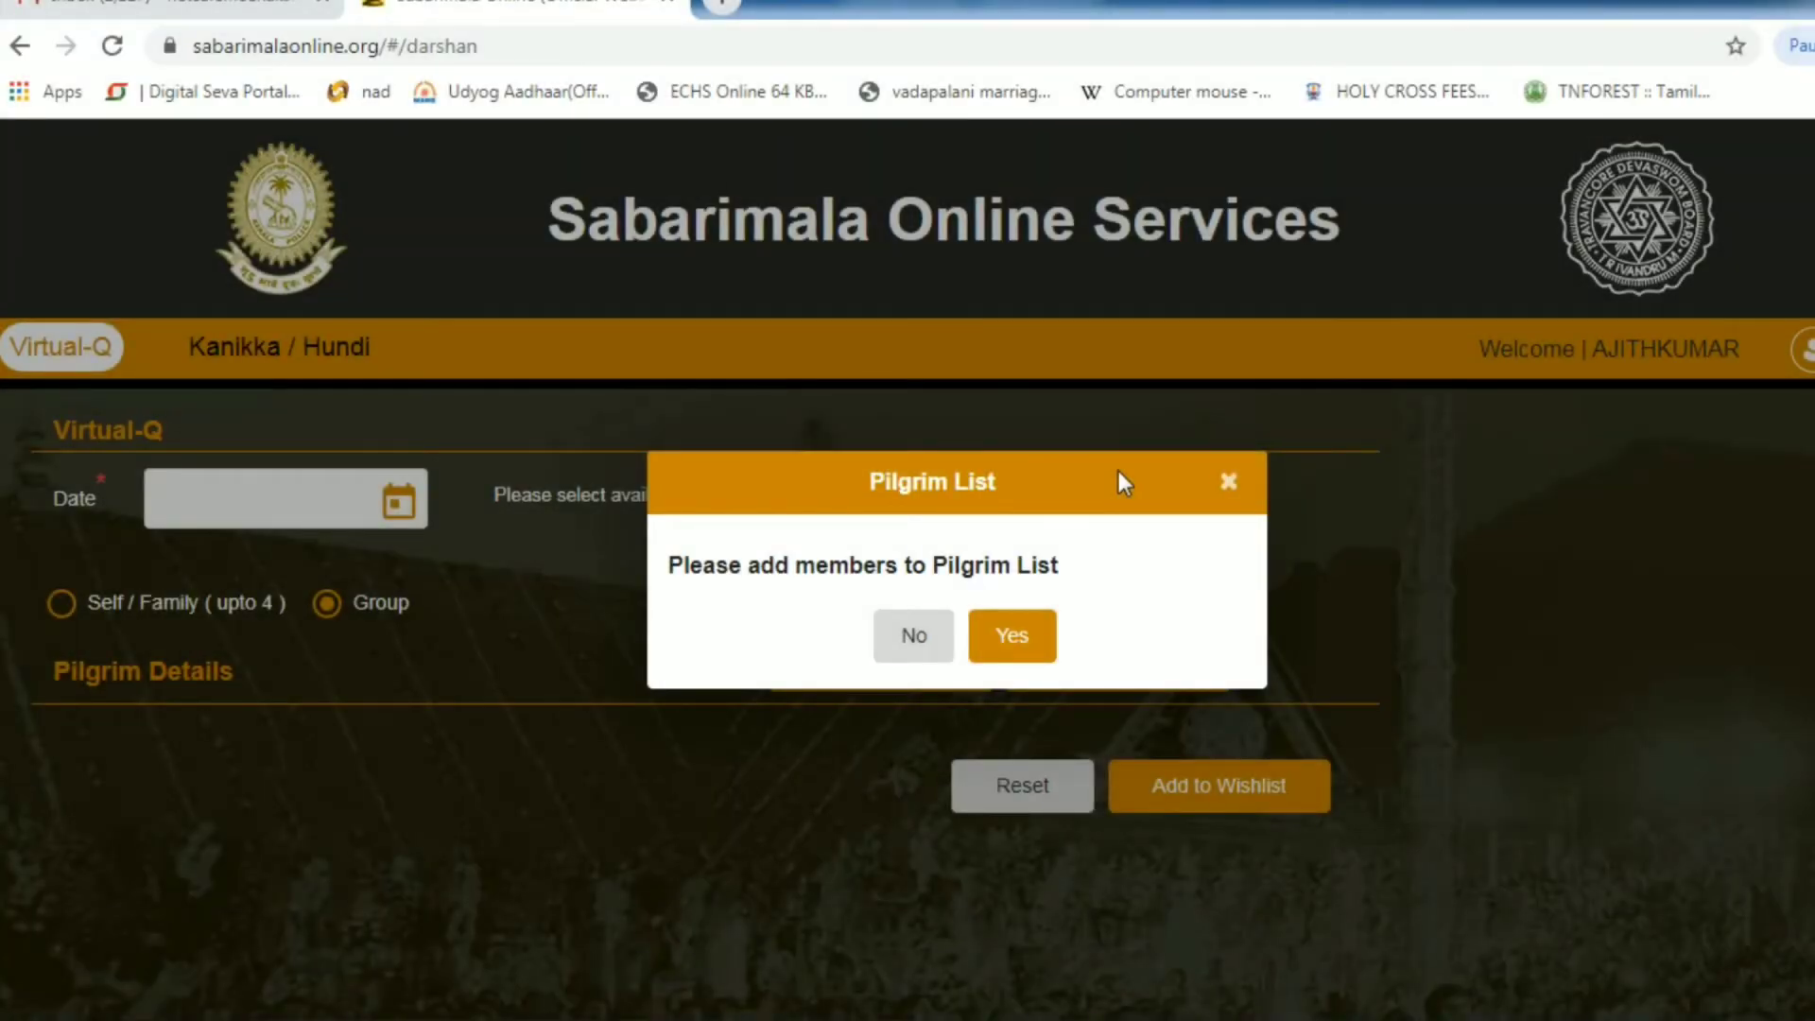
- Dismiss the Pilgrim List prompt and open a blank Add Pilgrim form
left_click(1229, 484)
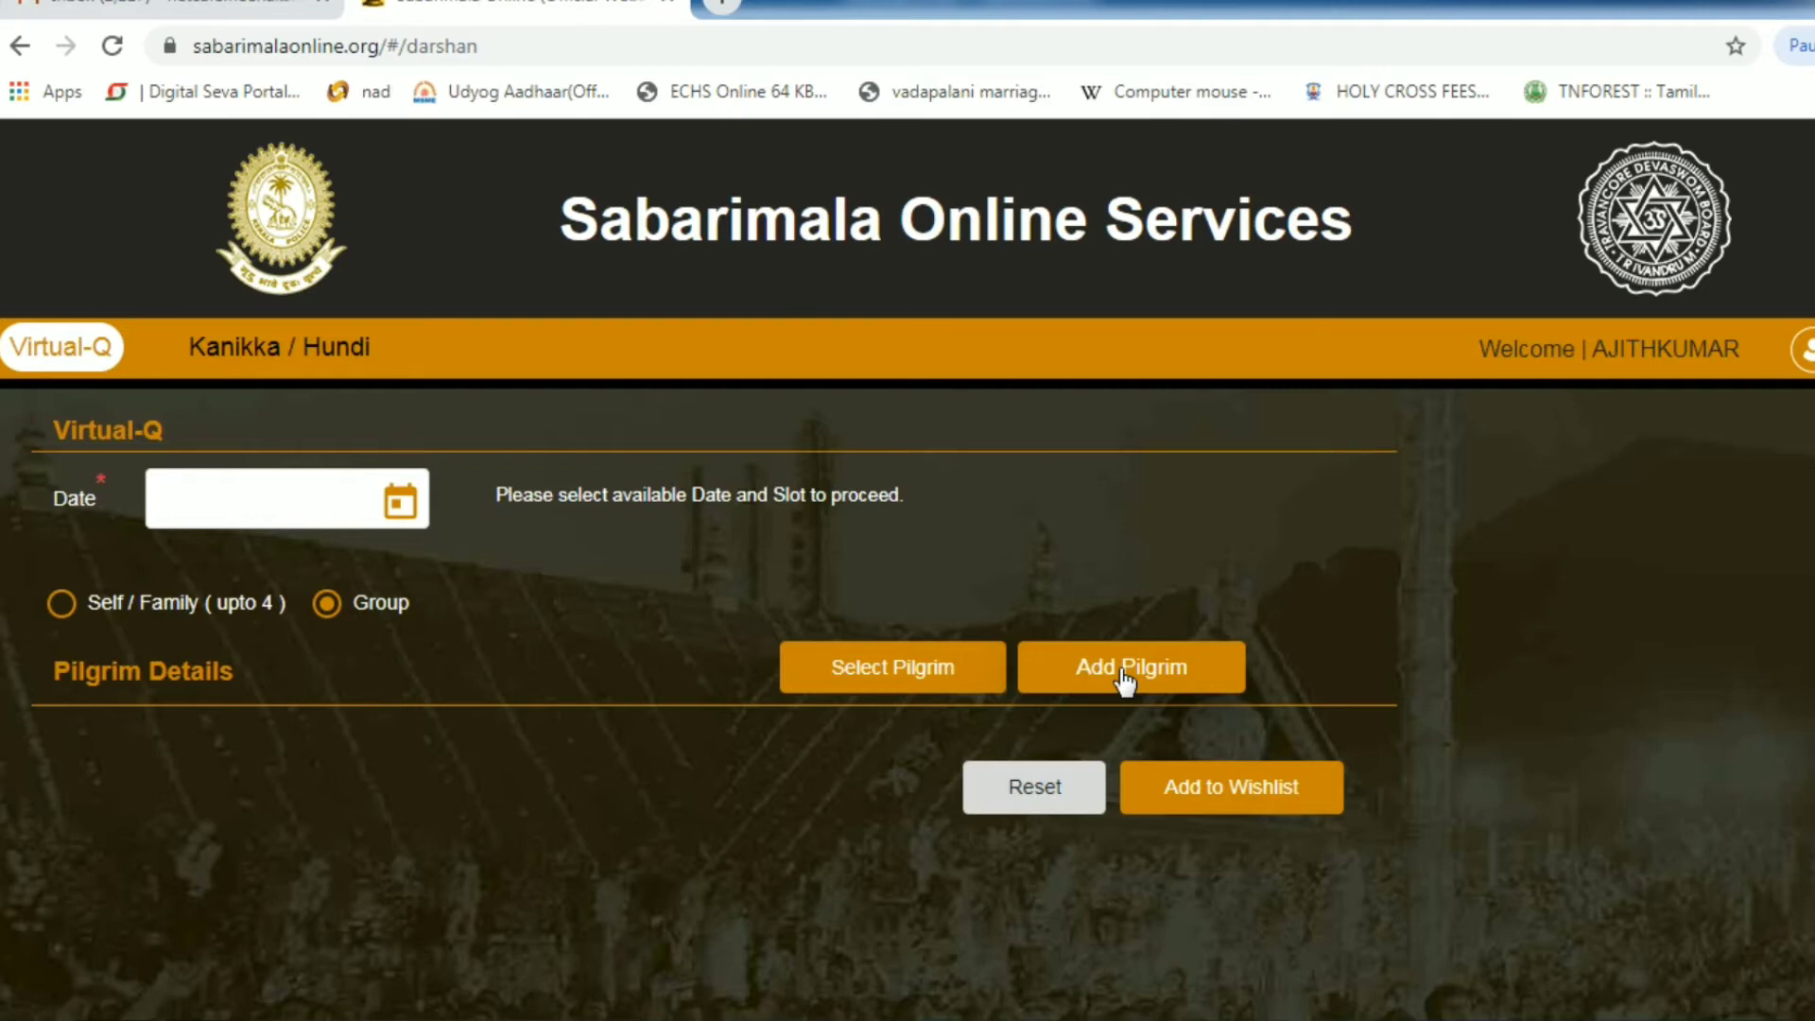
left_click(1124, 680)
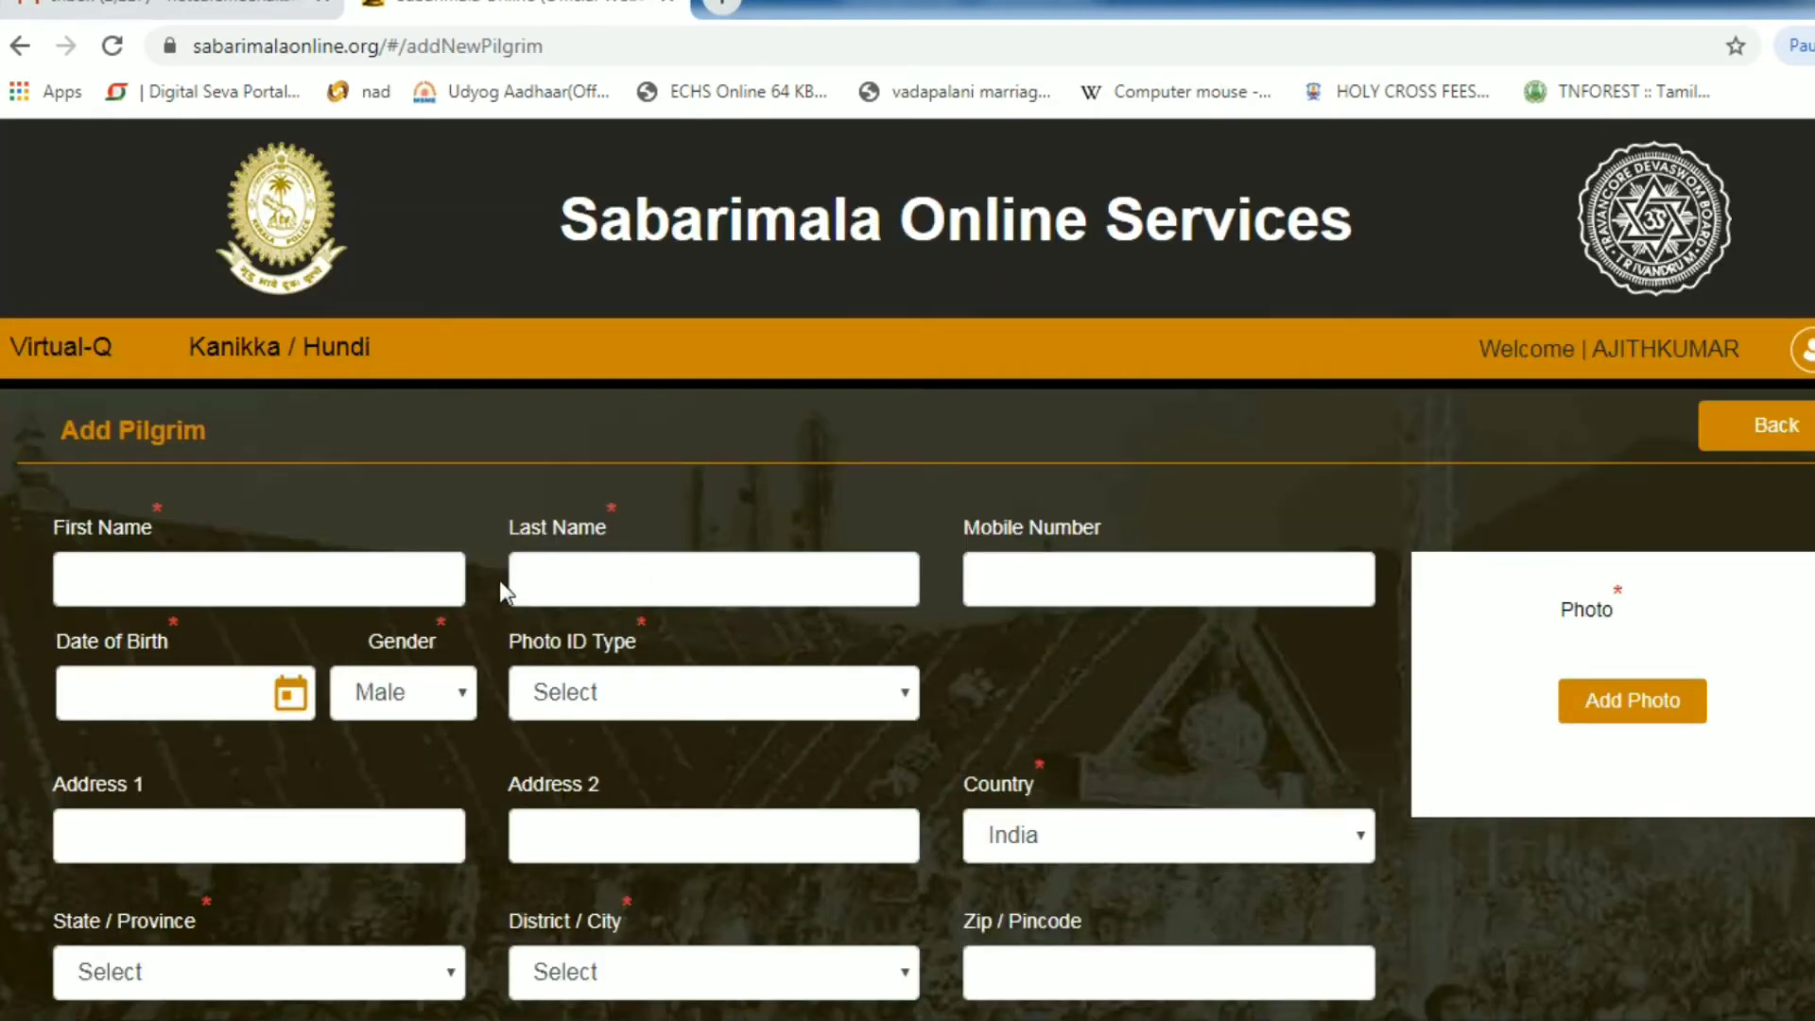
- Enter the pilgrim's first name and last name on the Add Pilgrim form
scroll(400, 574, "down", 2)
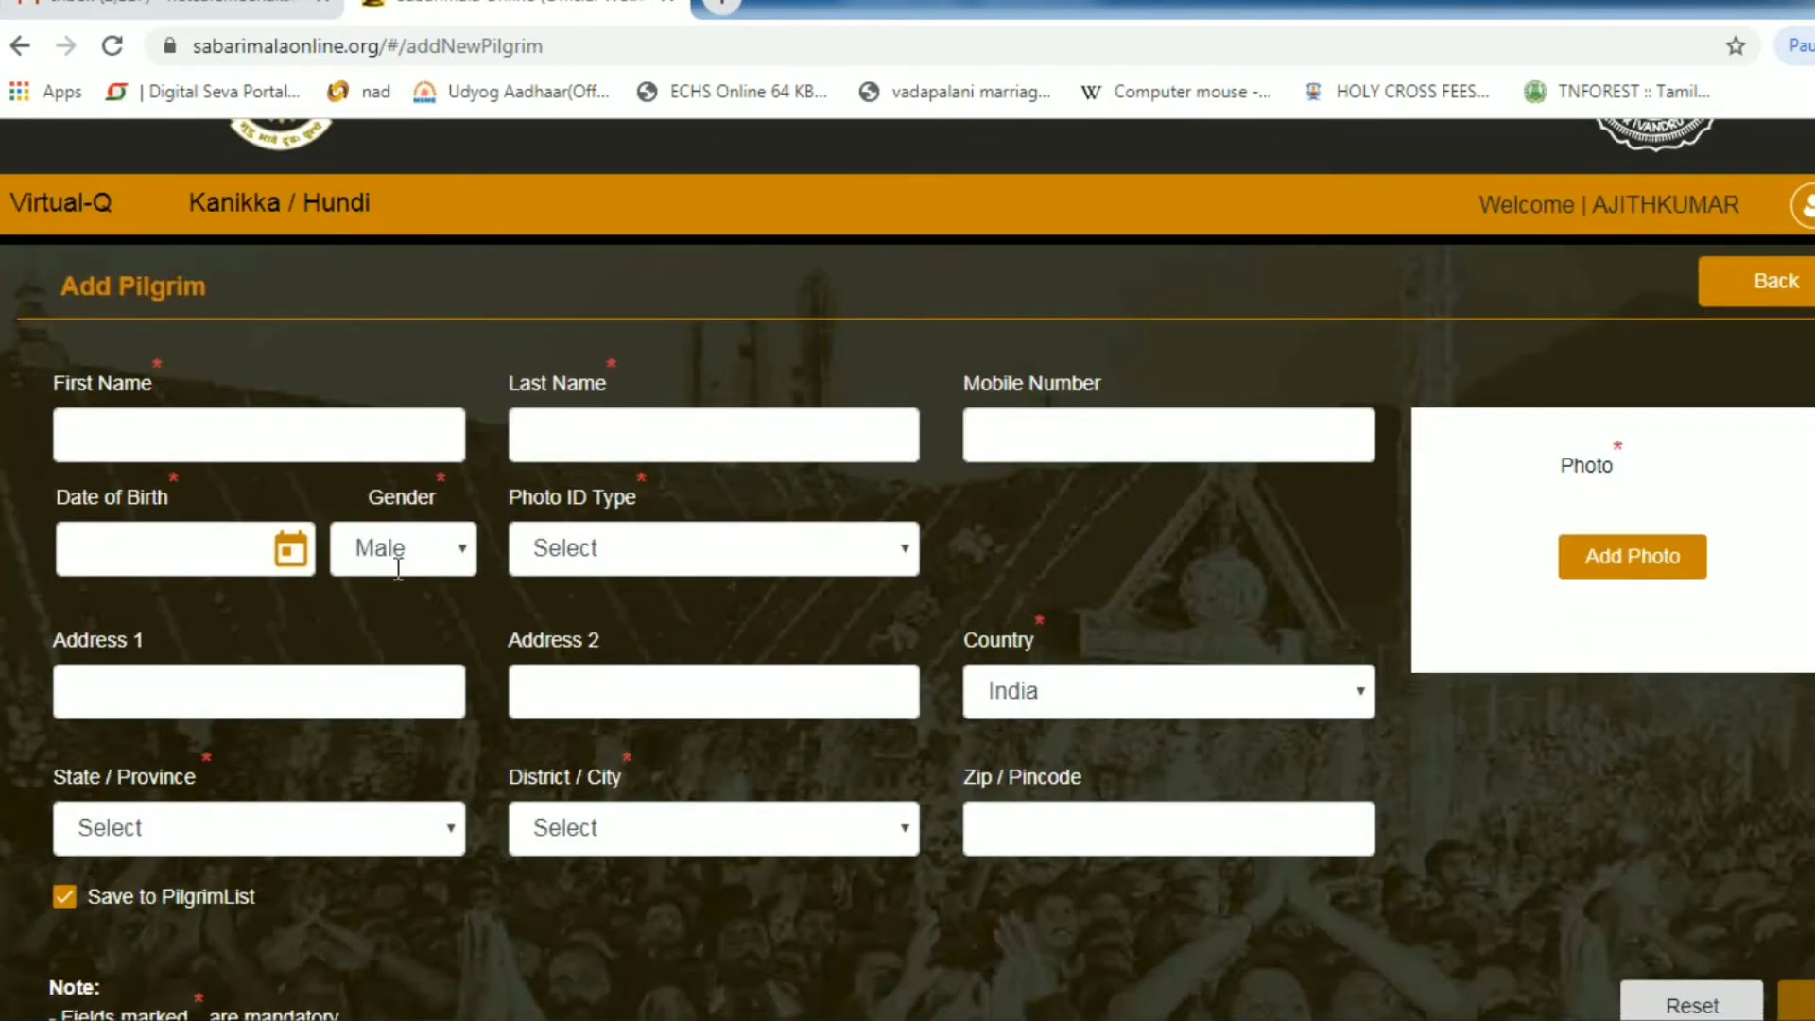
left_click(415, 432)
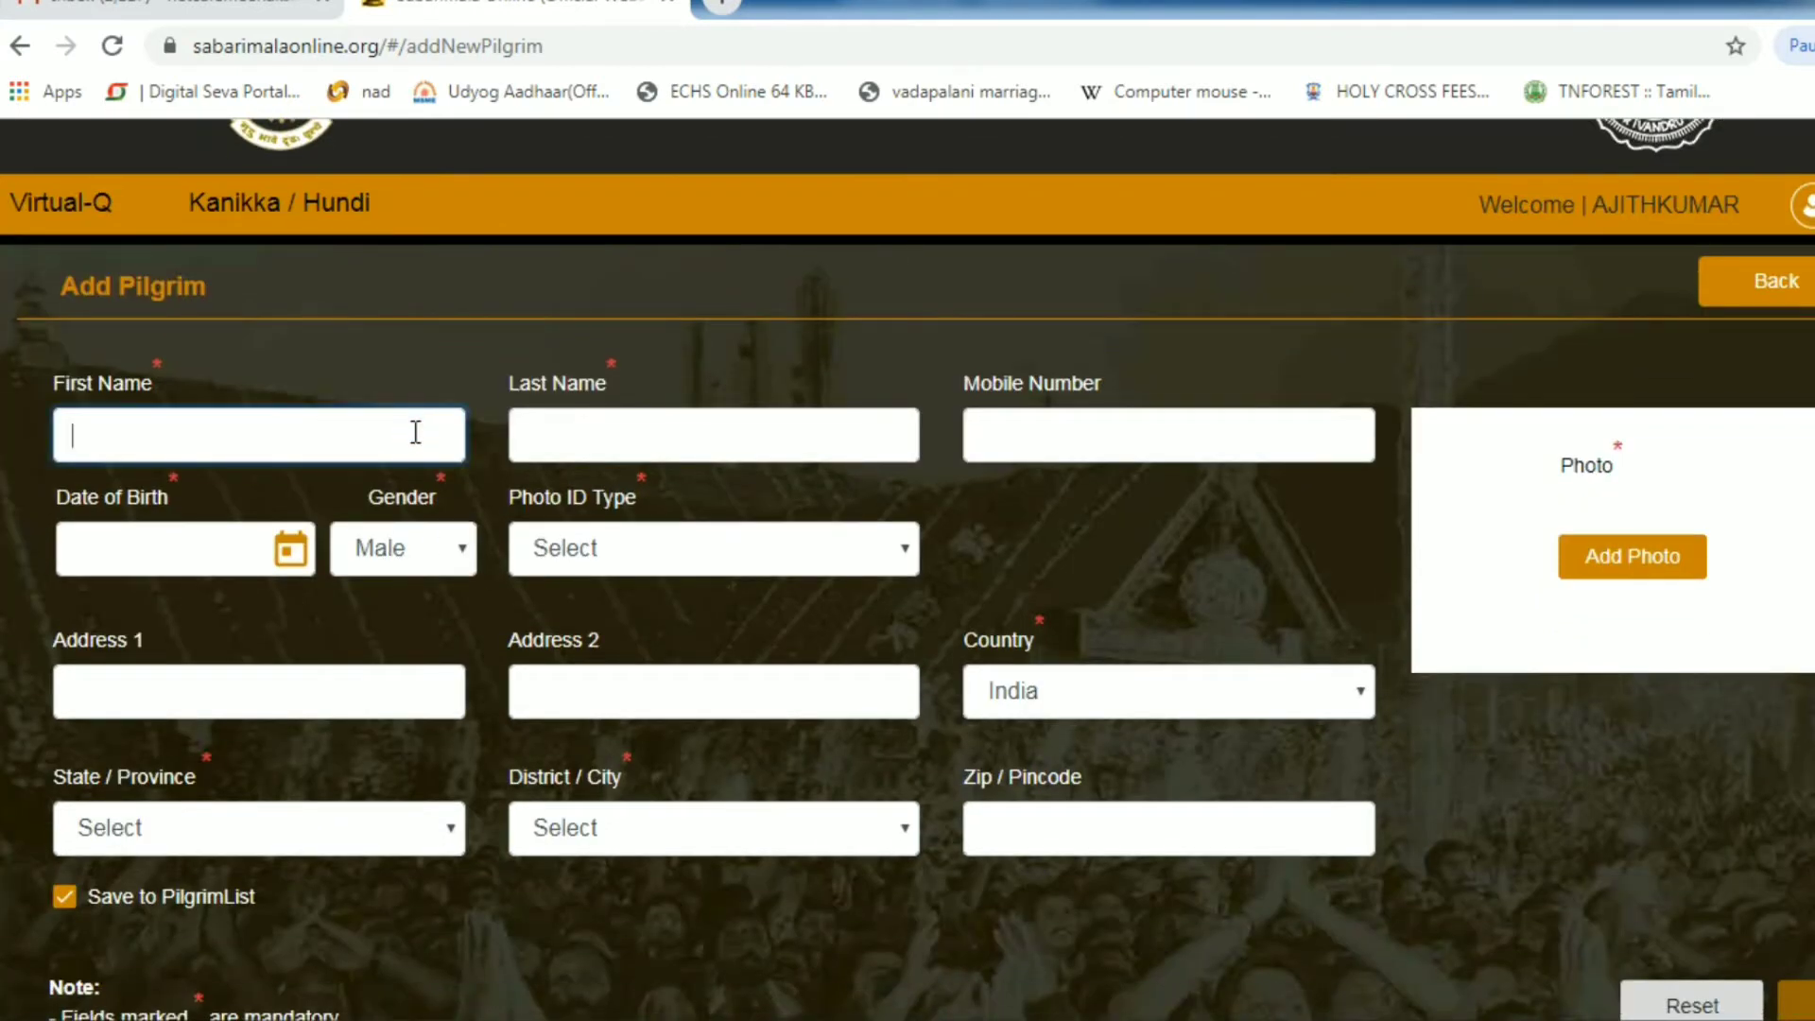
type("A")
key("BackSpace")
type("AJITH")
key("BackSpace")
type("JITH")
key("Tab")
type("R")
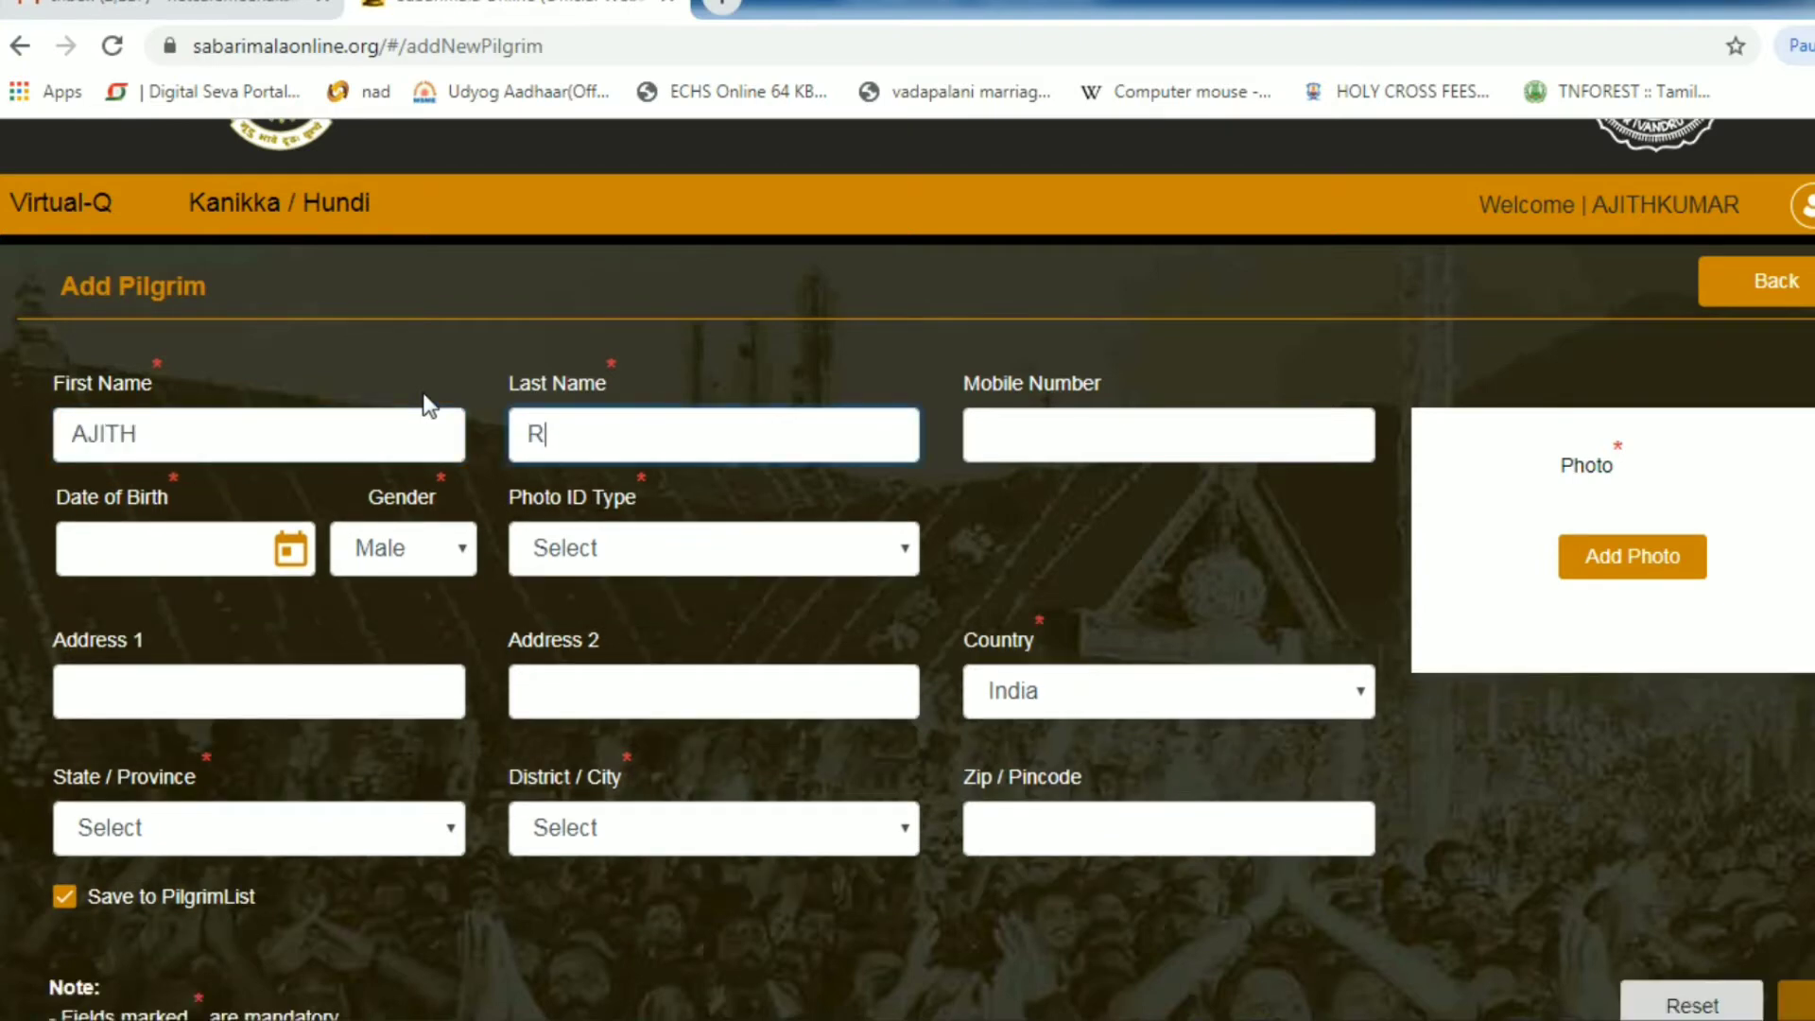
- Enter the pilgrim's mobile number, correcting the mistyped digits
key("Tab")
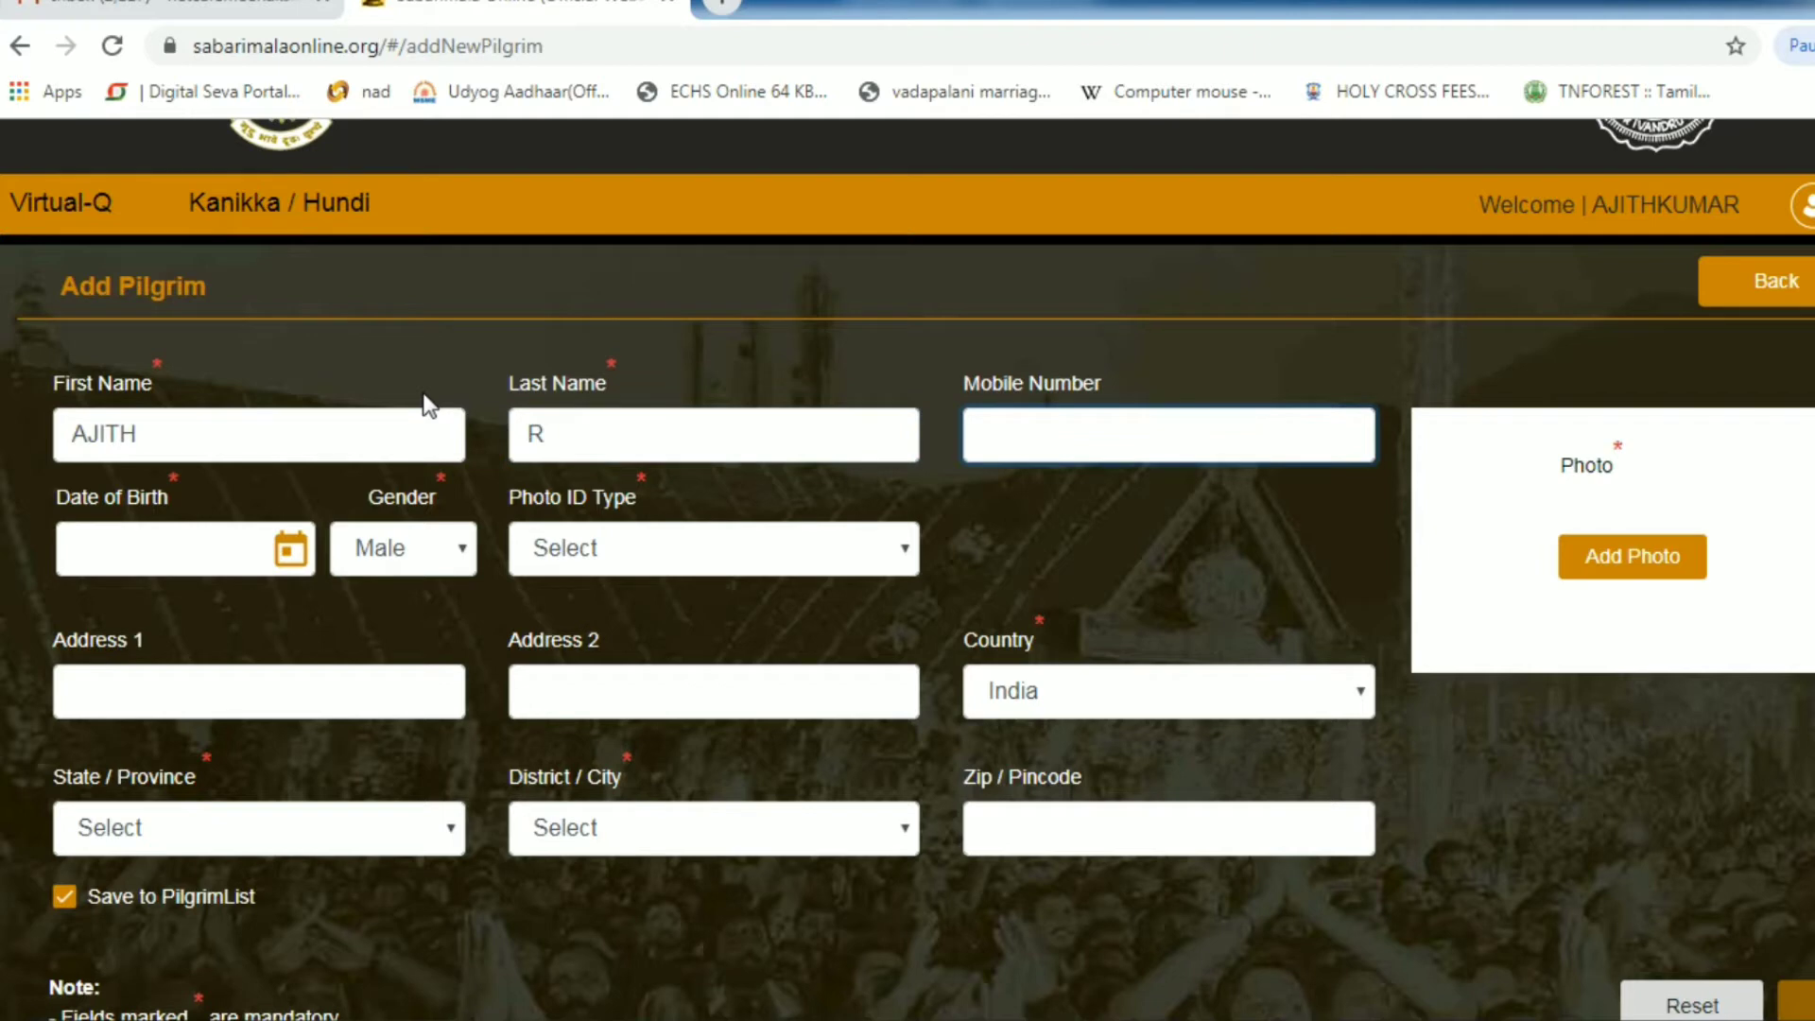
type("99414")
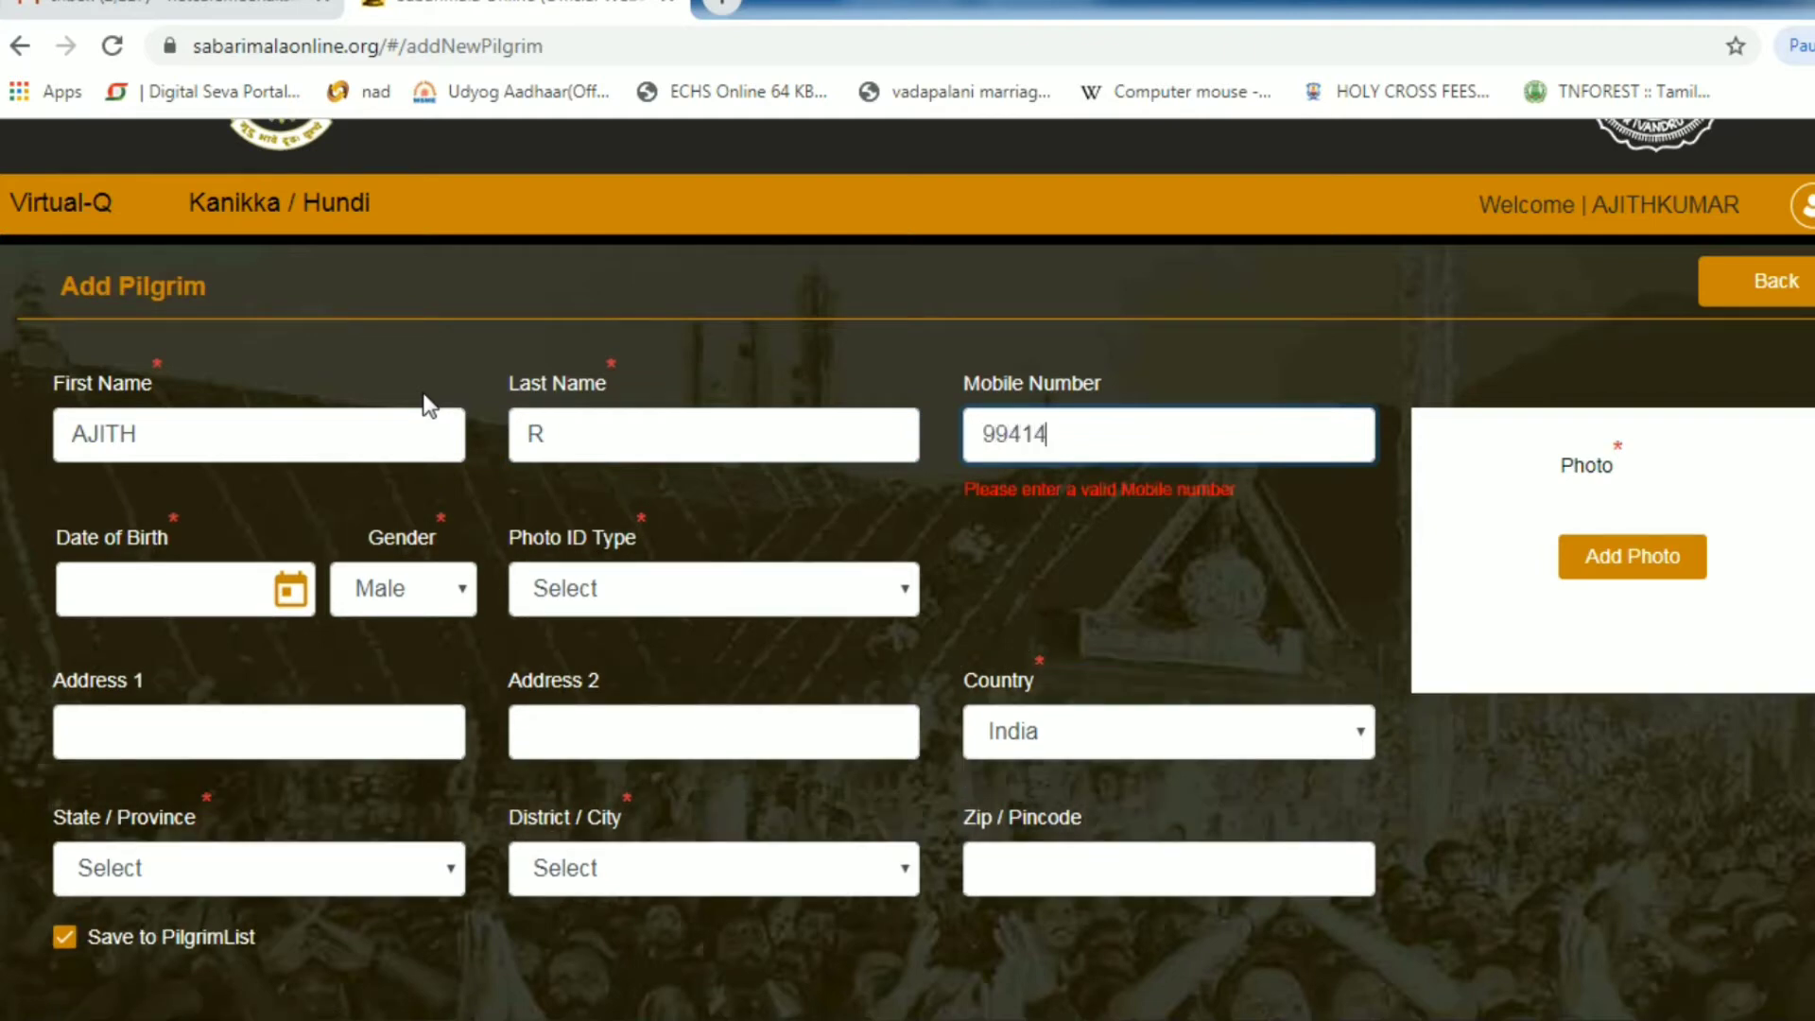
key("BackSpace")
key("BackSpace")
key("BackSpace")
key("BackSpace")
key("BackSpace")
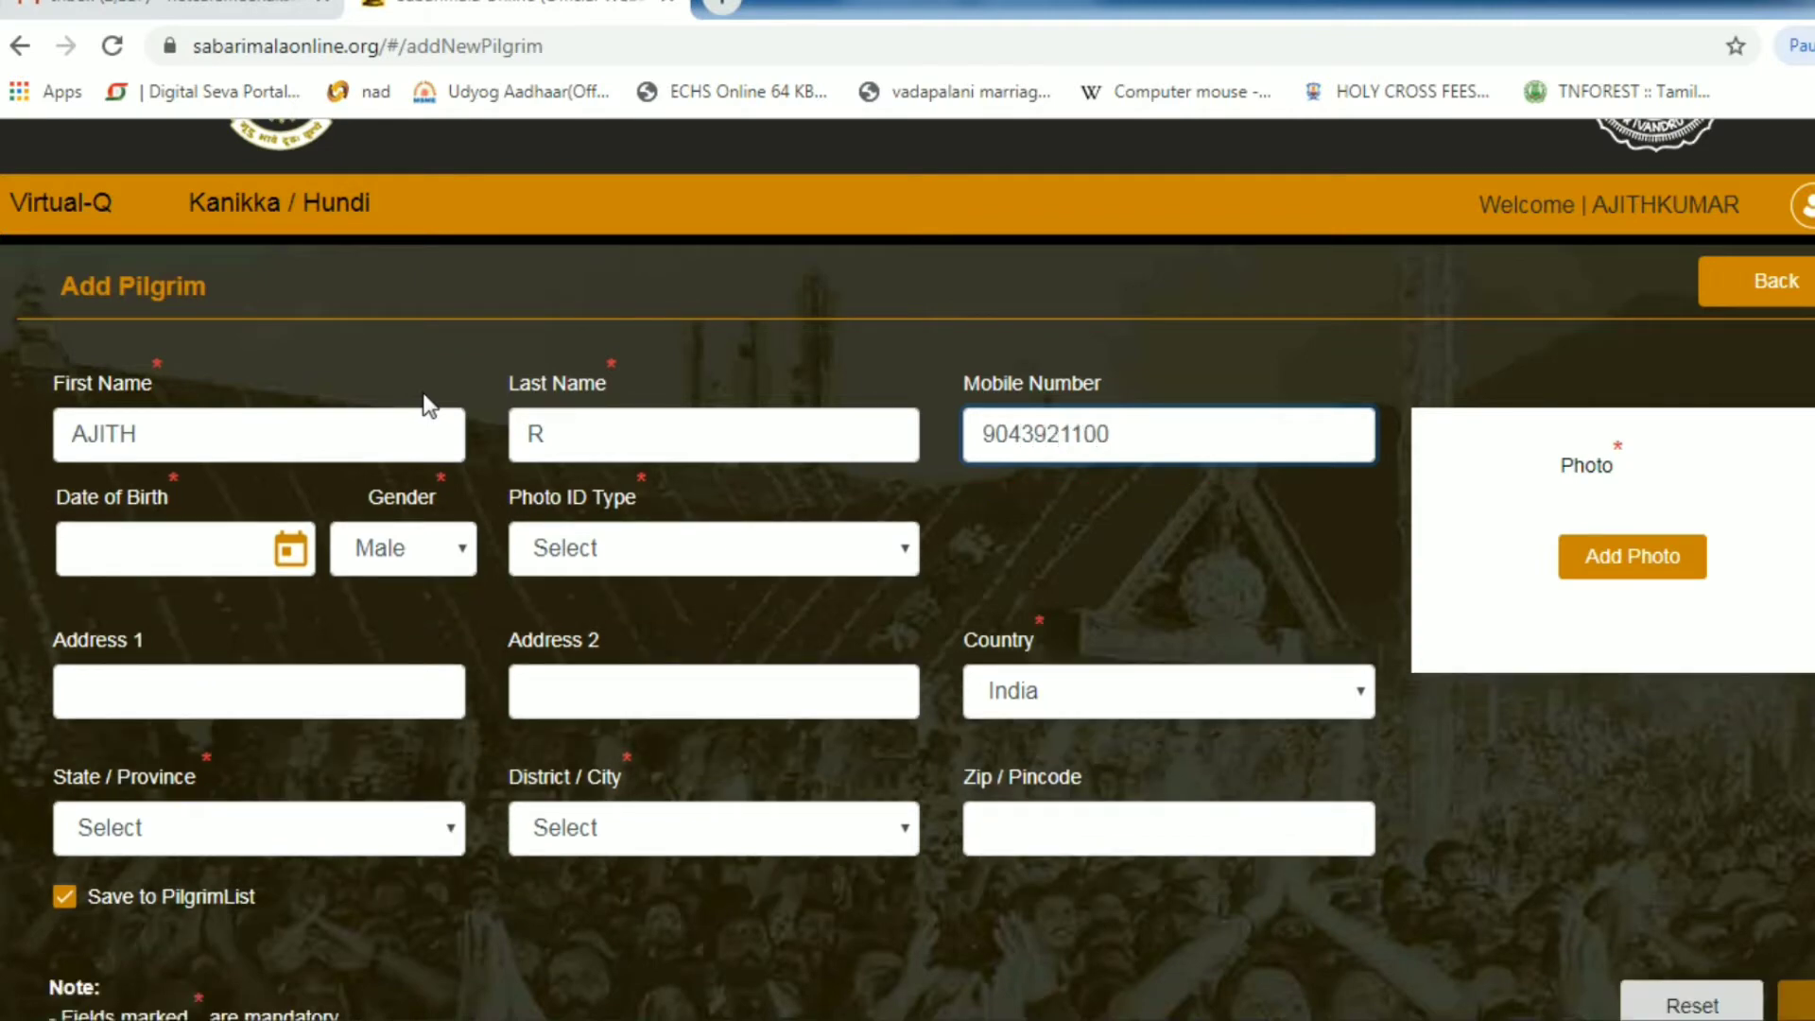
left_click(429, 404)
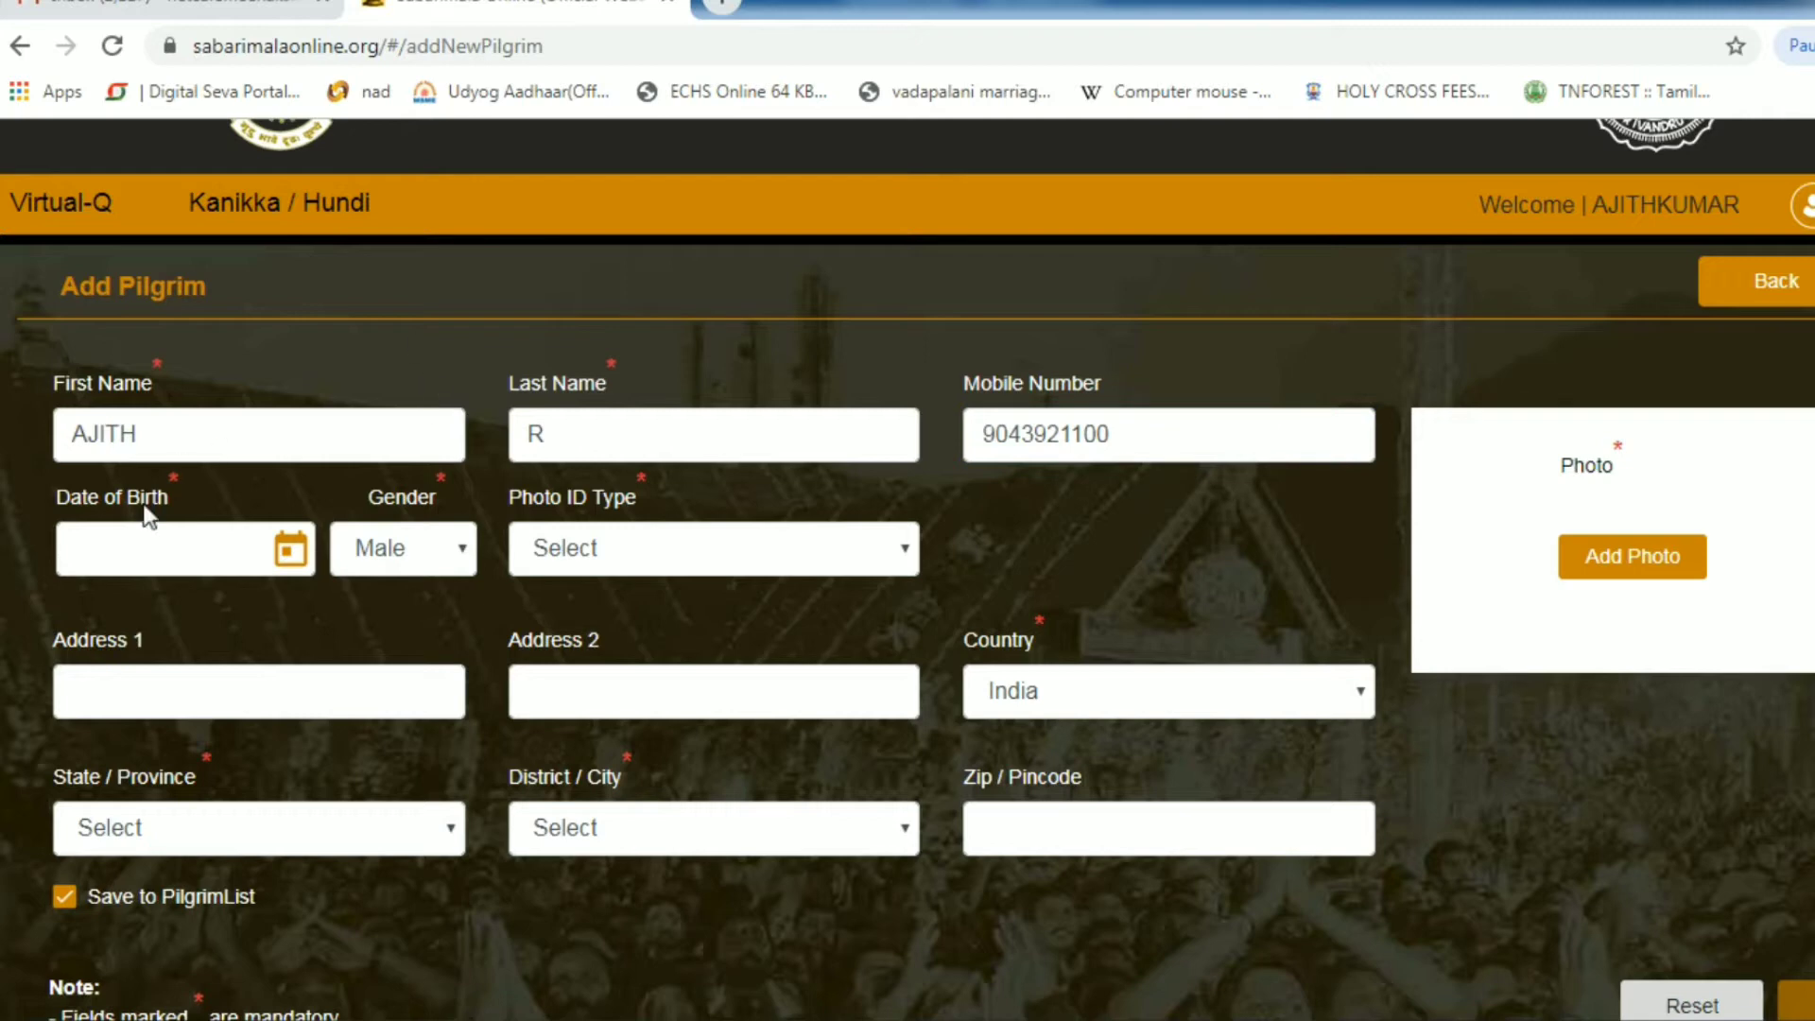
double_click(1154, 431)
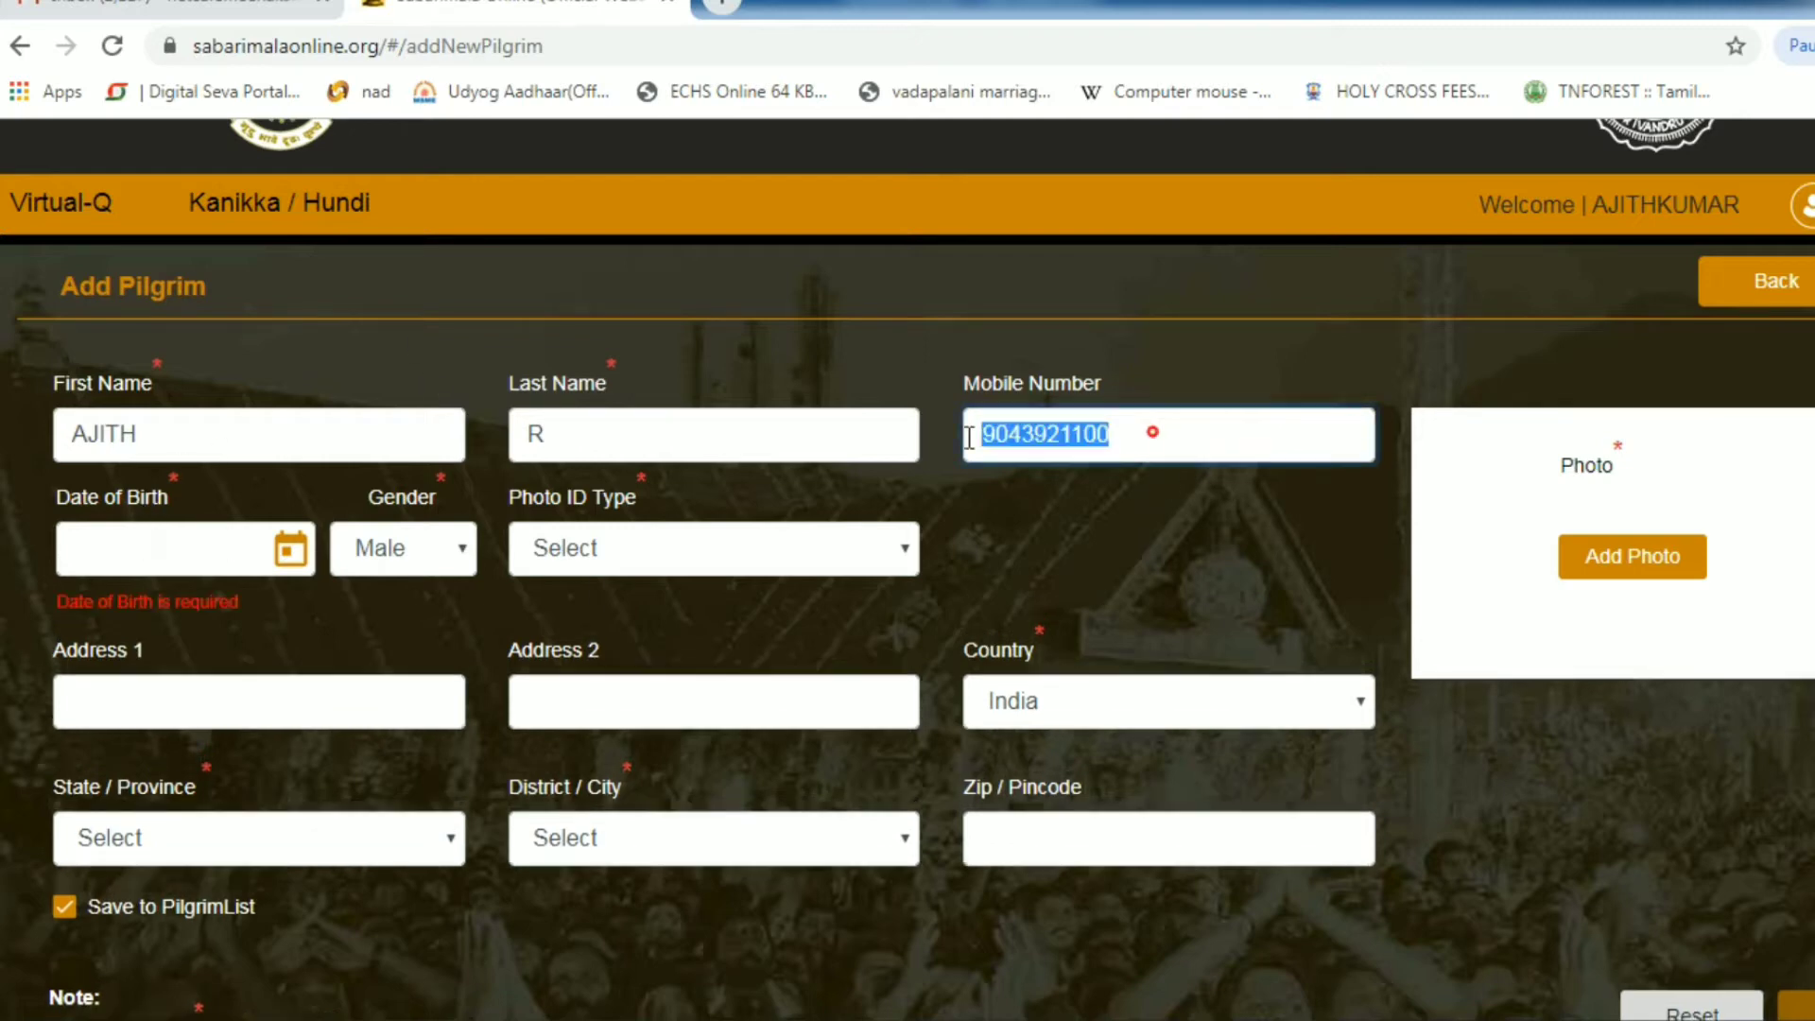
left_click(244, 538)
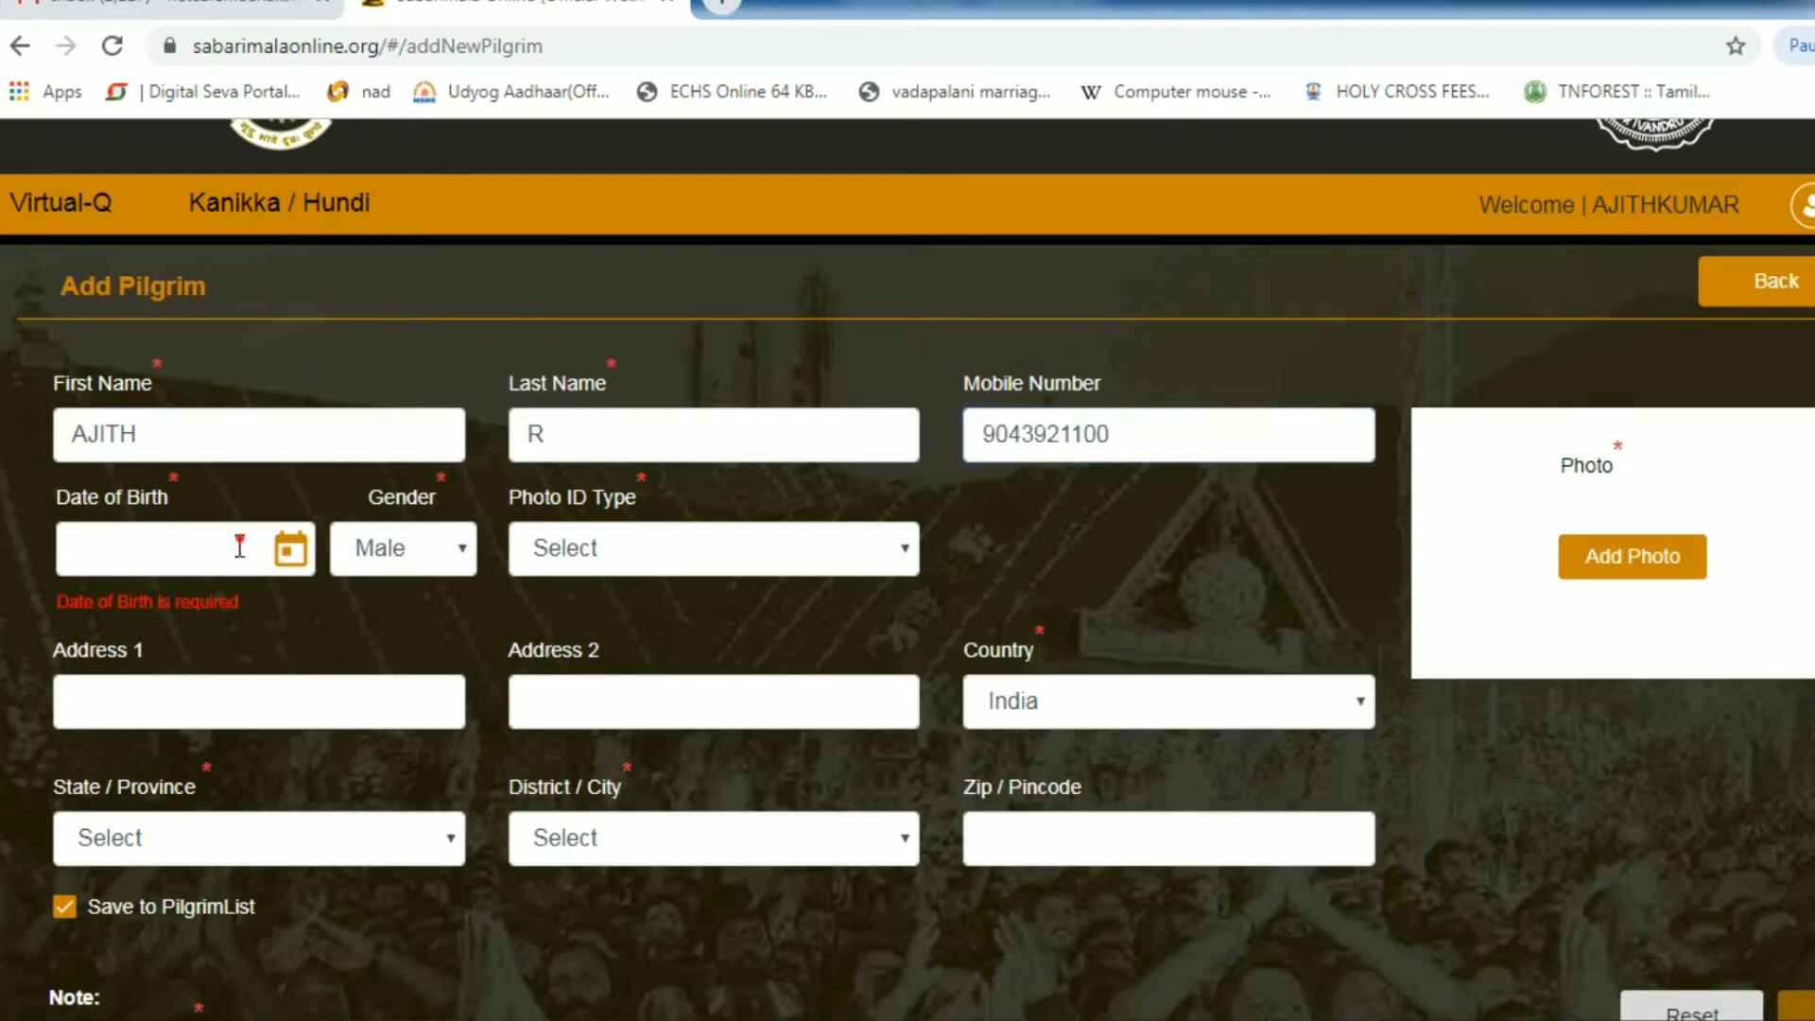
left_click(300, 549)
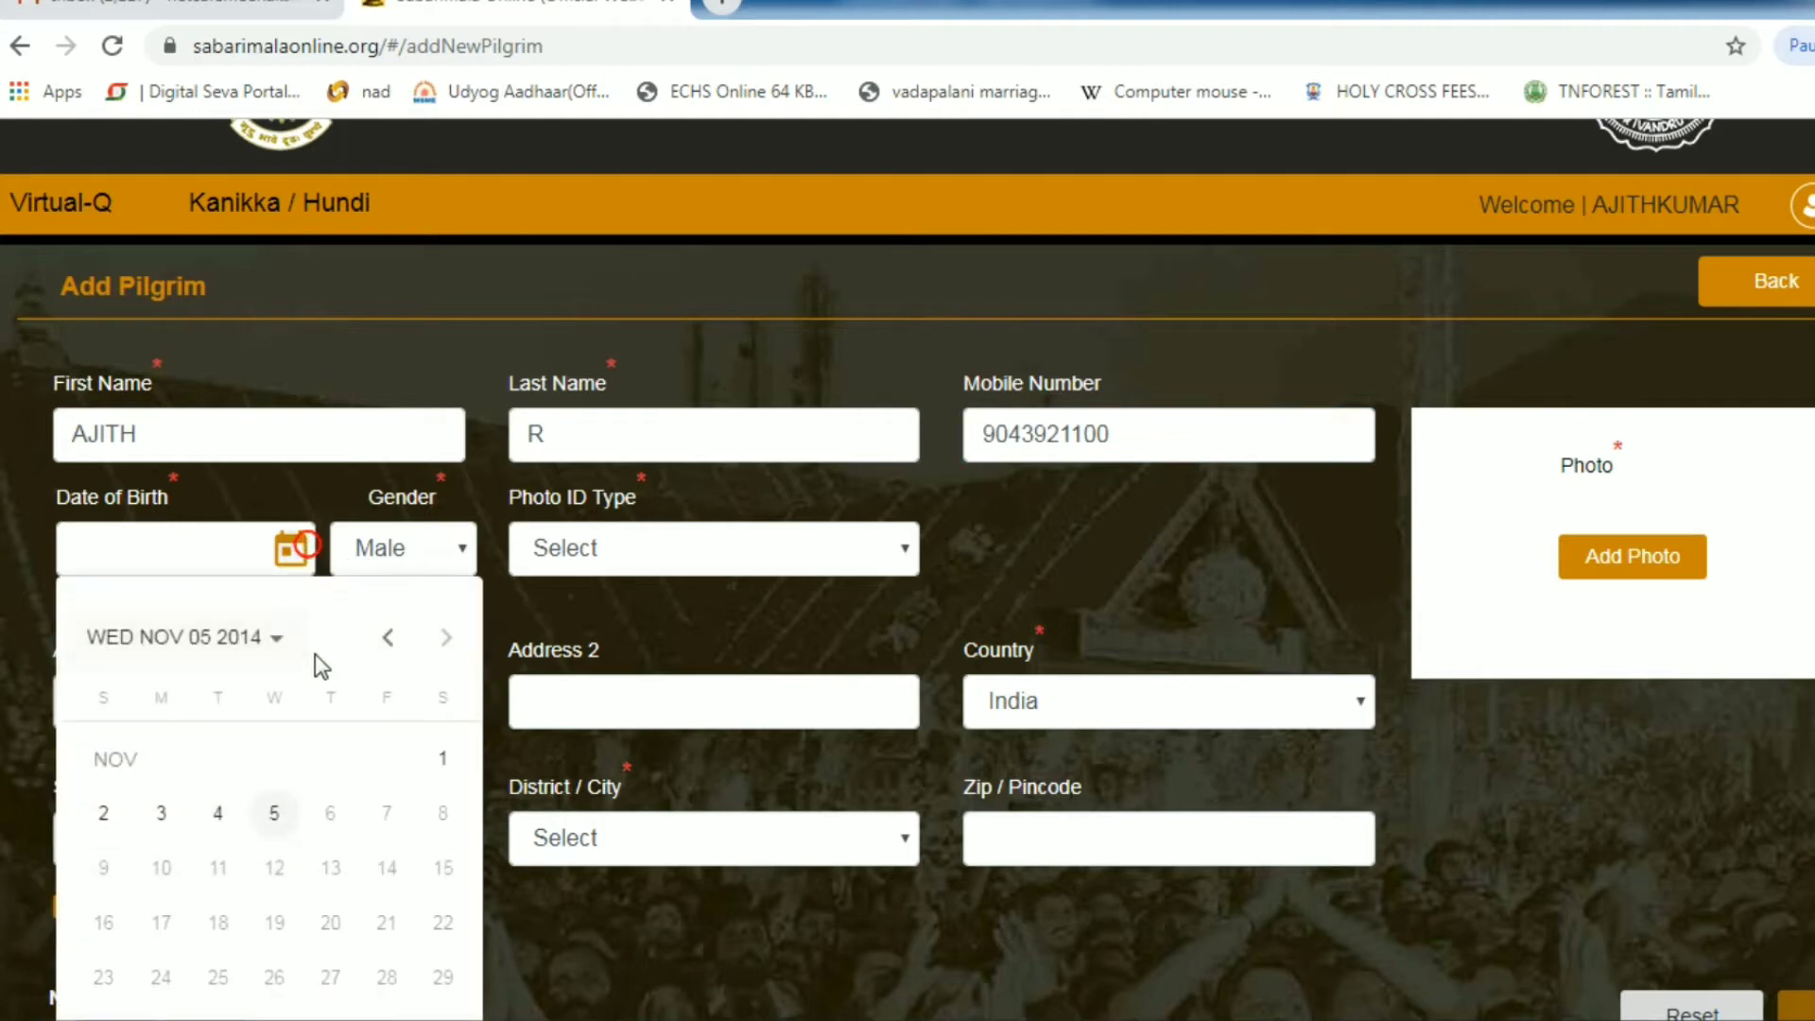
left_click(255, 636)
left_click(308, 770)
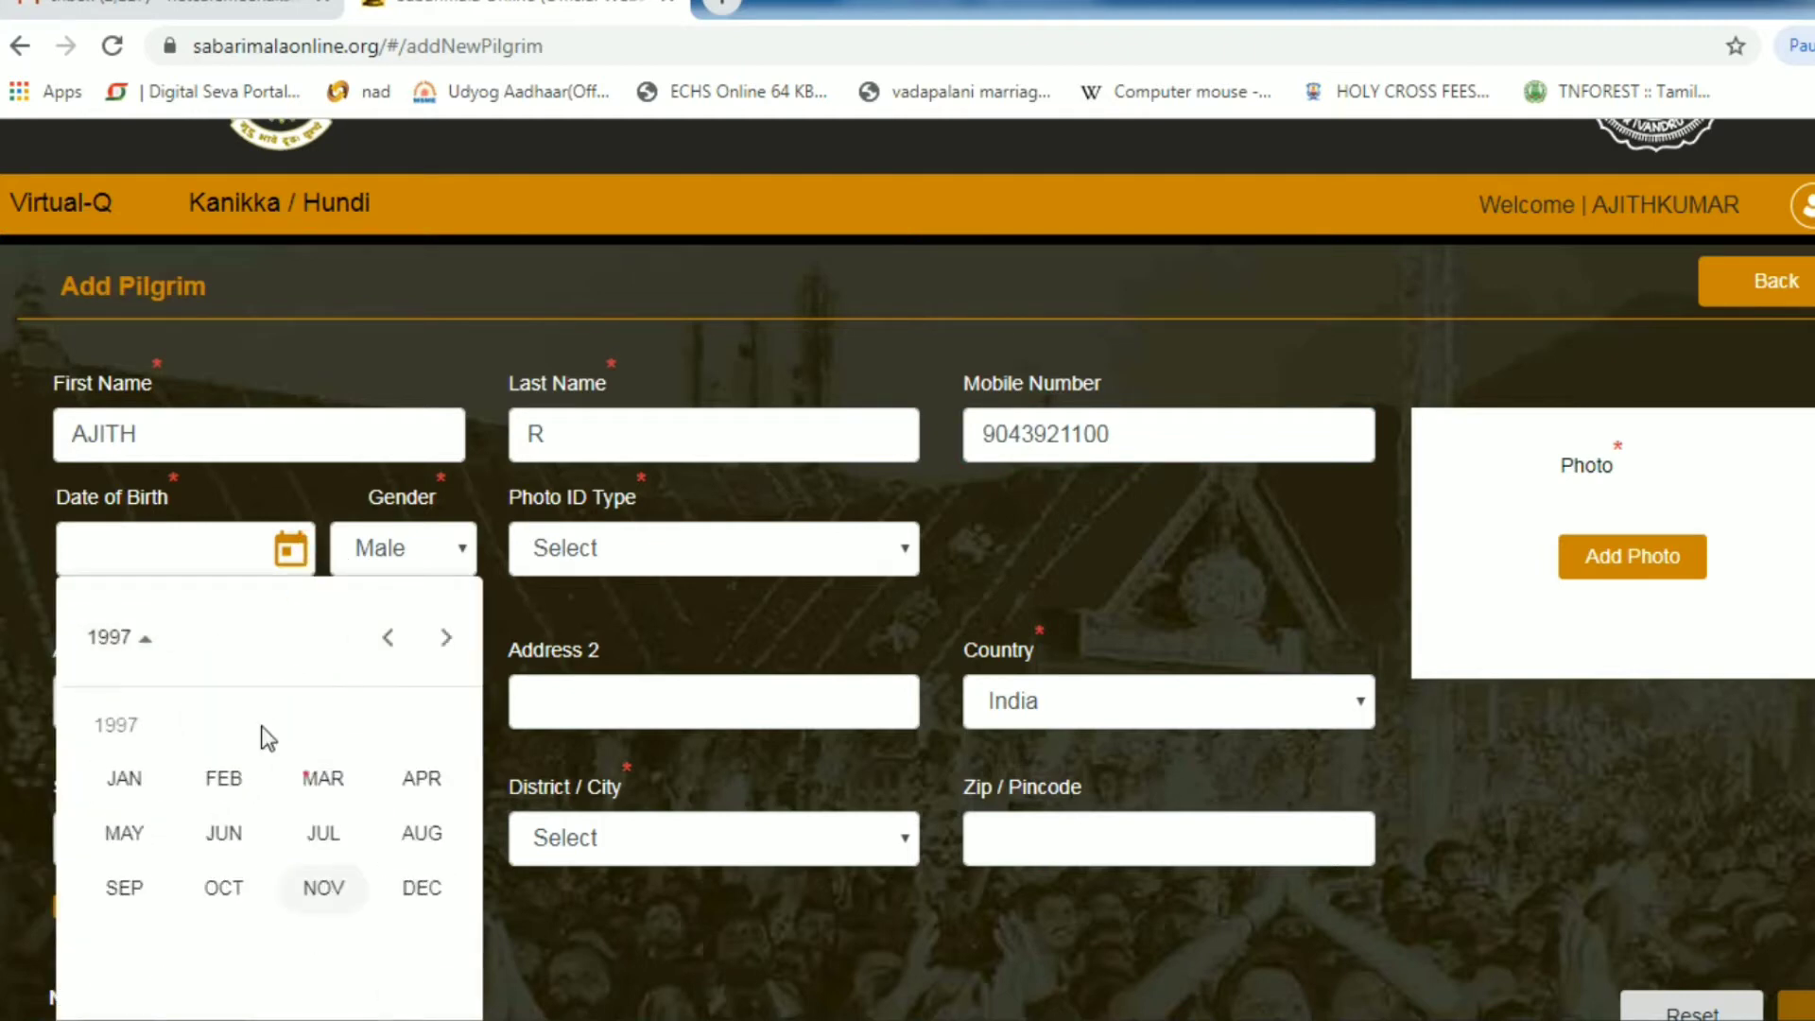
left_click(227, 780)
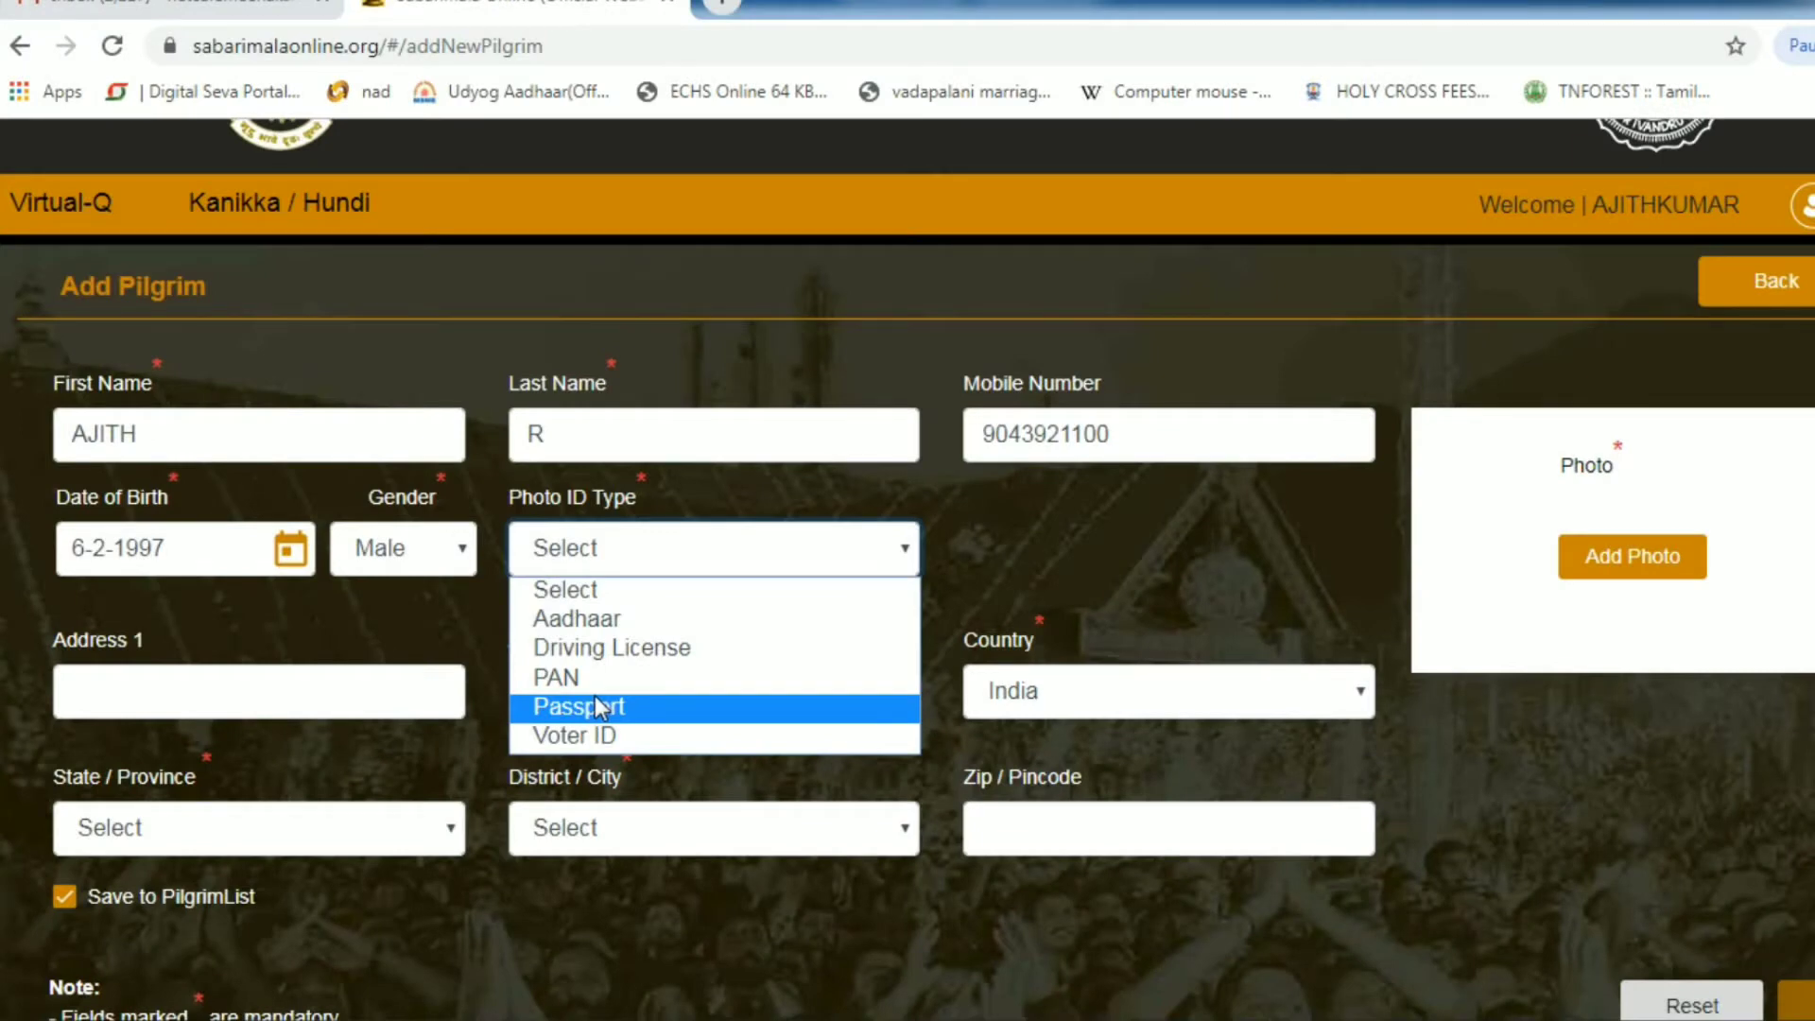
key("Up")
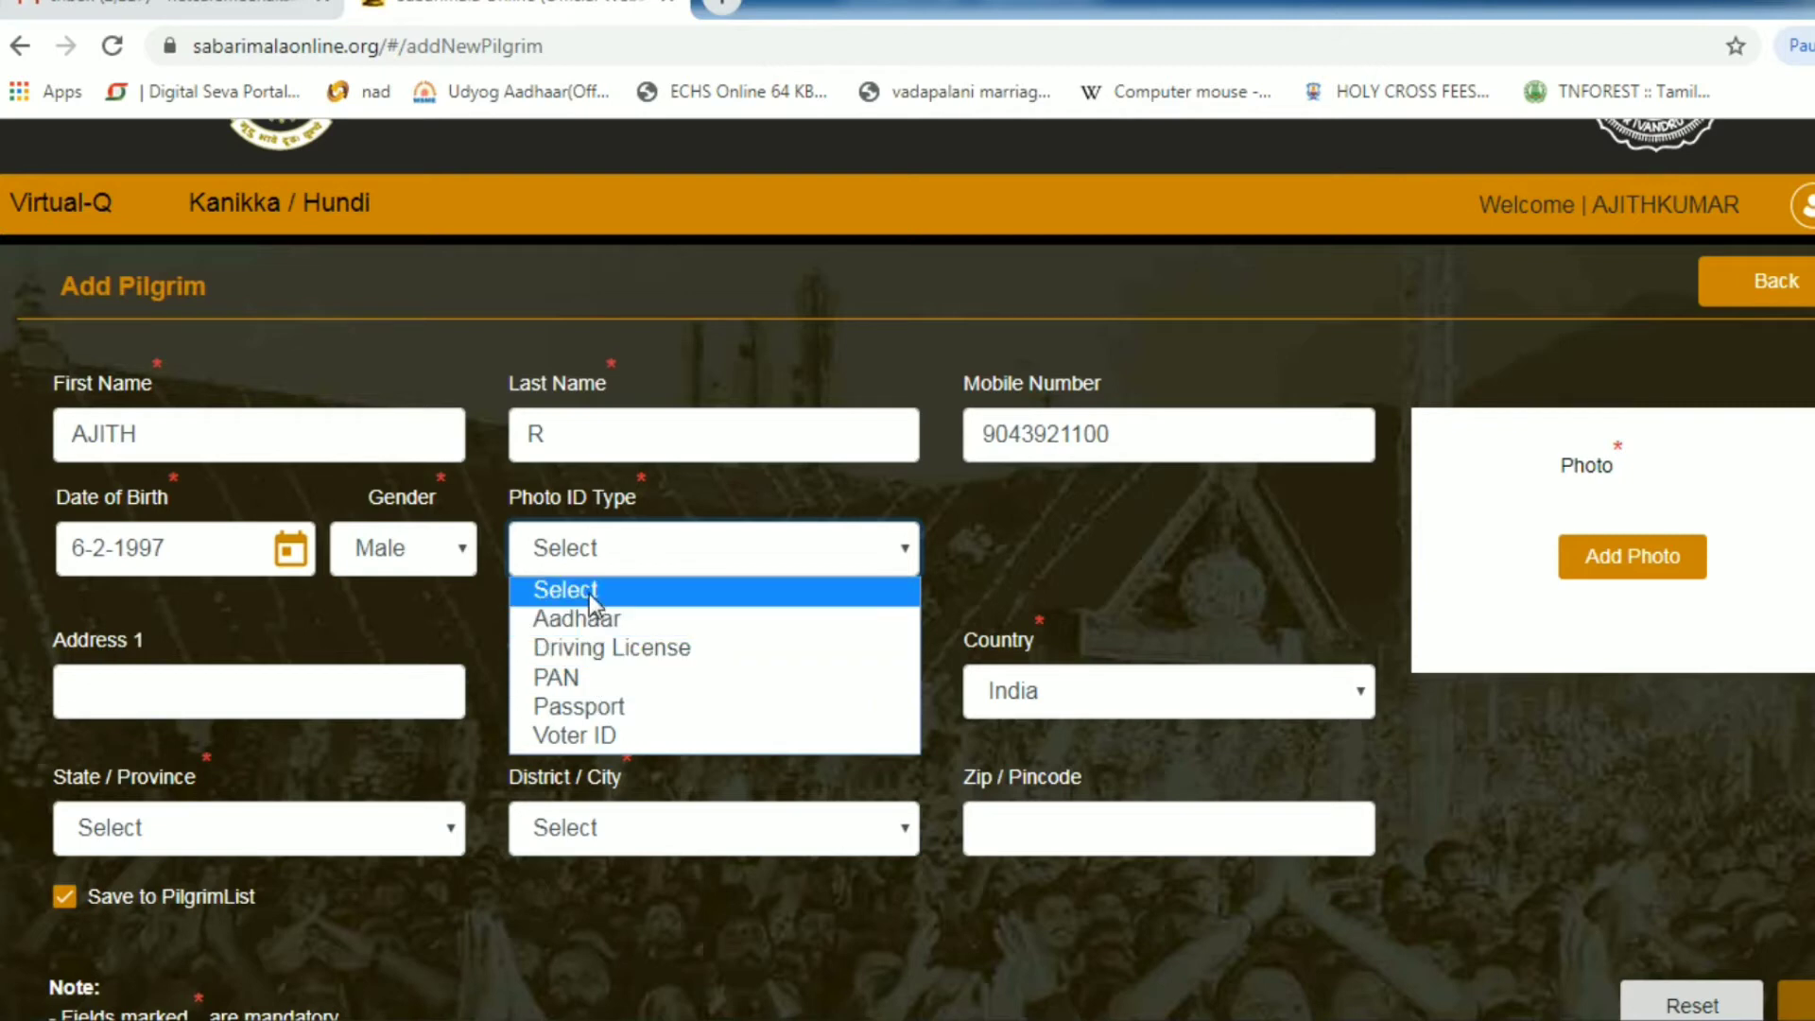
left_click(591, 652)
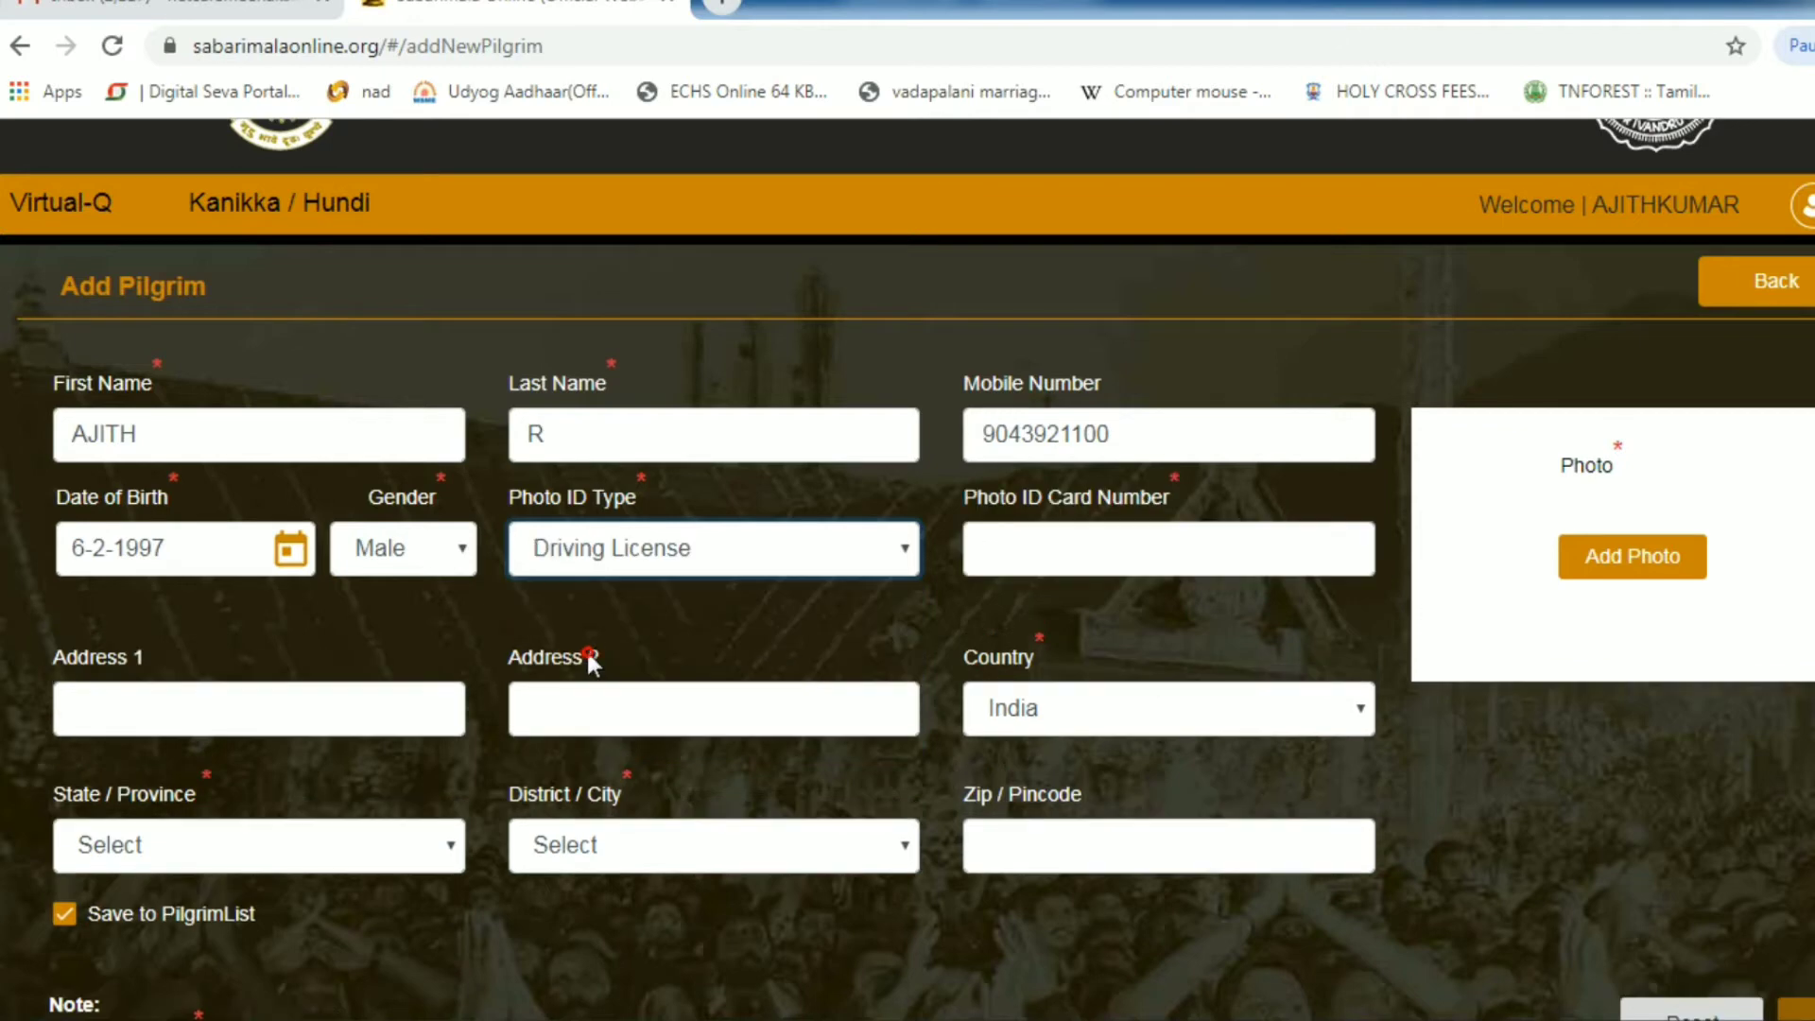
- Enter the driving licence number, fill in the address, state, district and pincode, then start adding a photo
left_click(1034, 542)
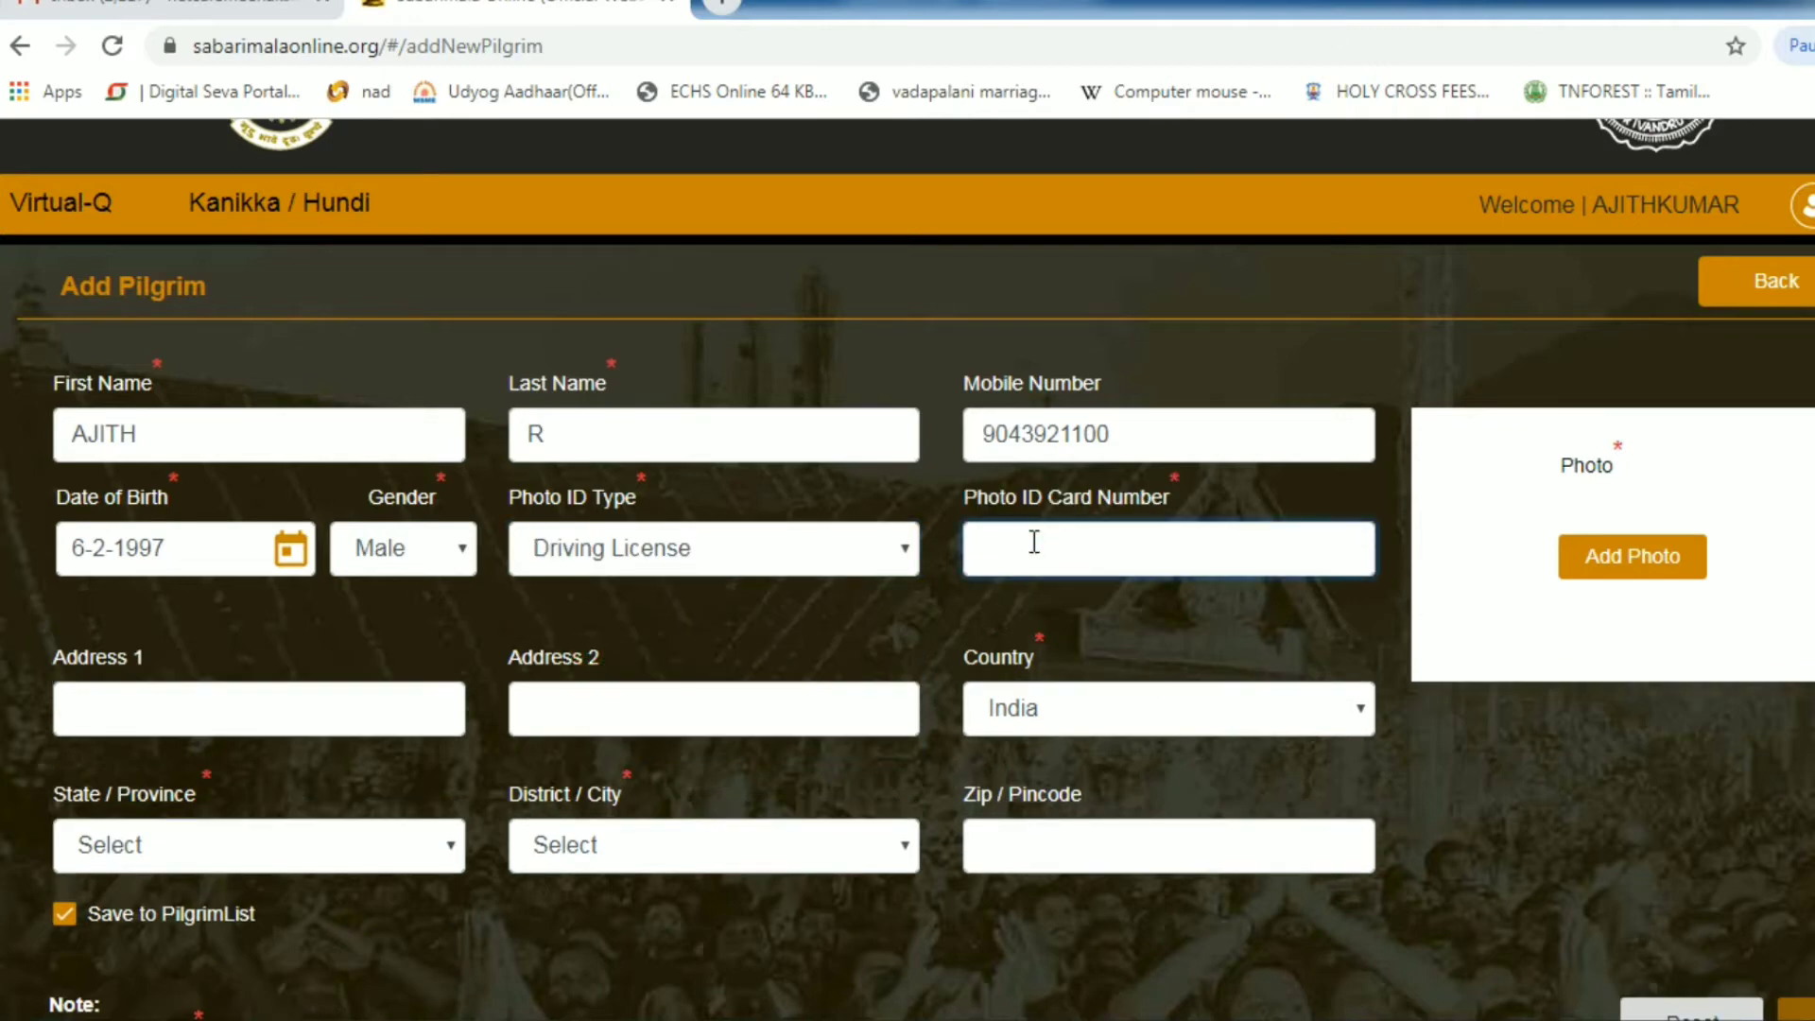
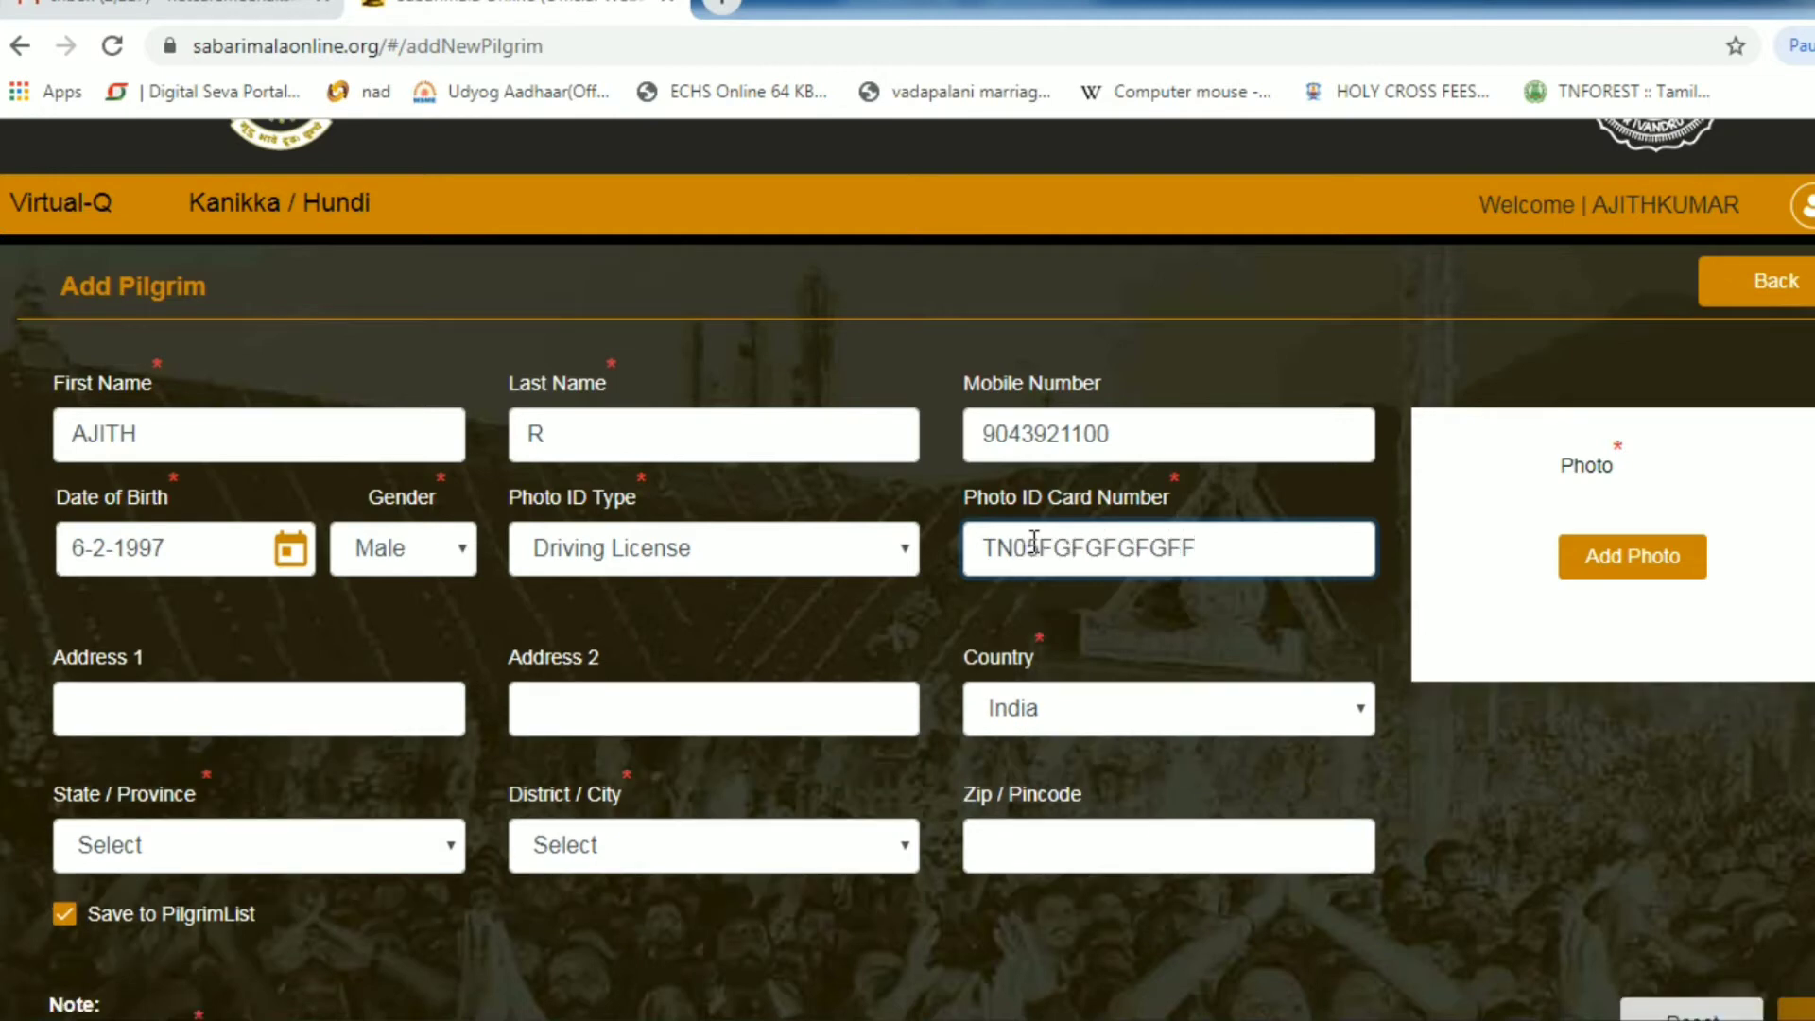
left_click(1275, 574)
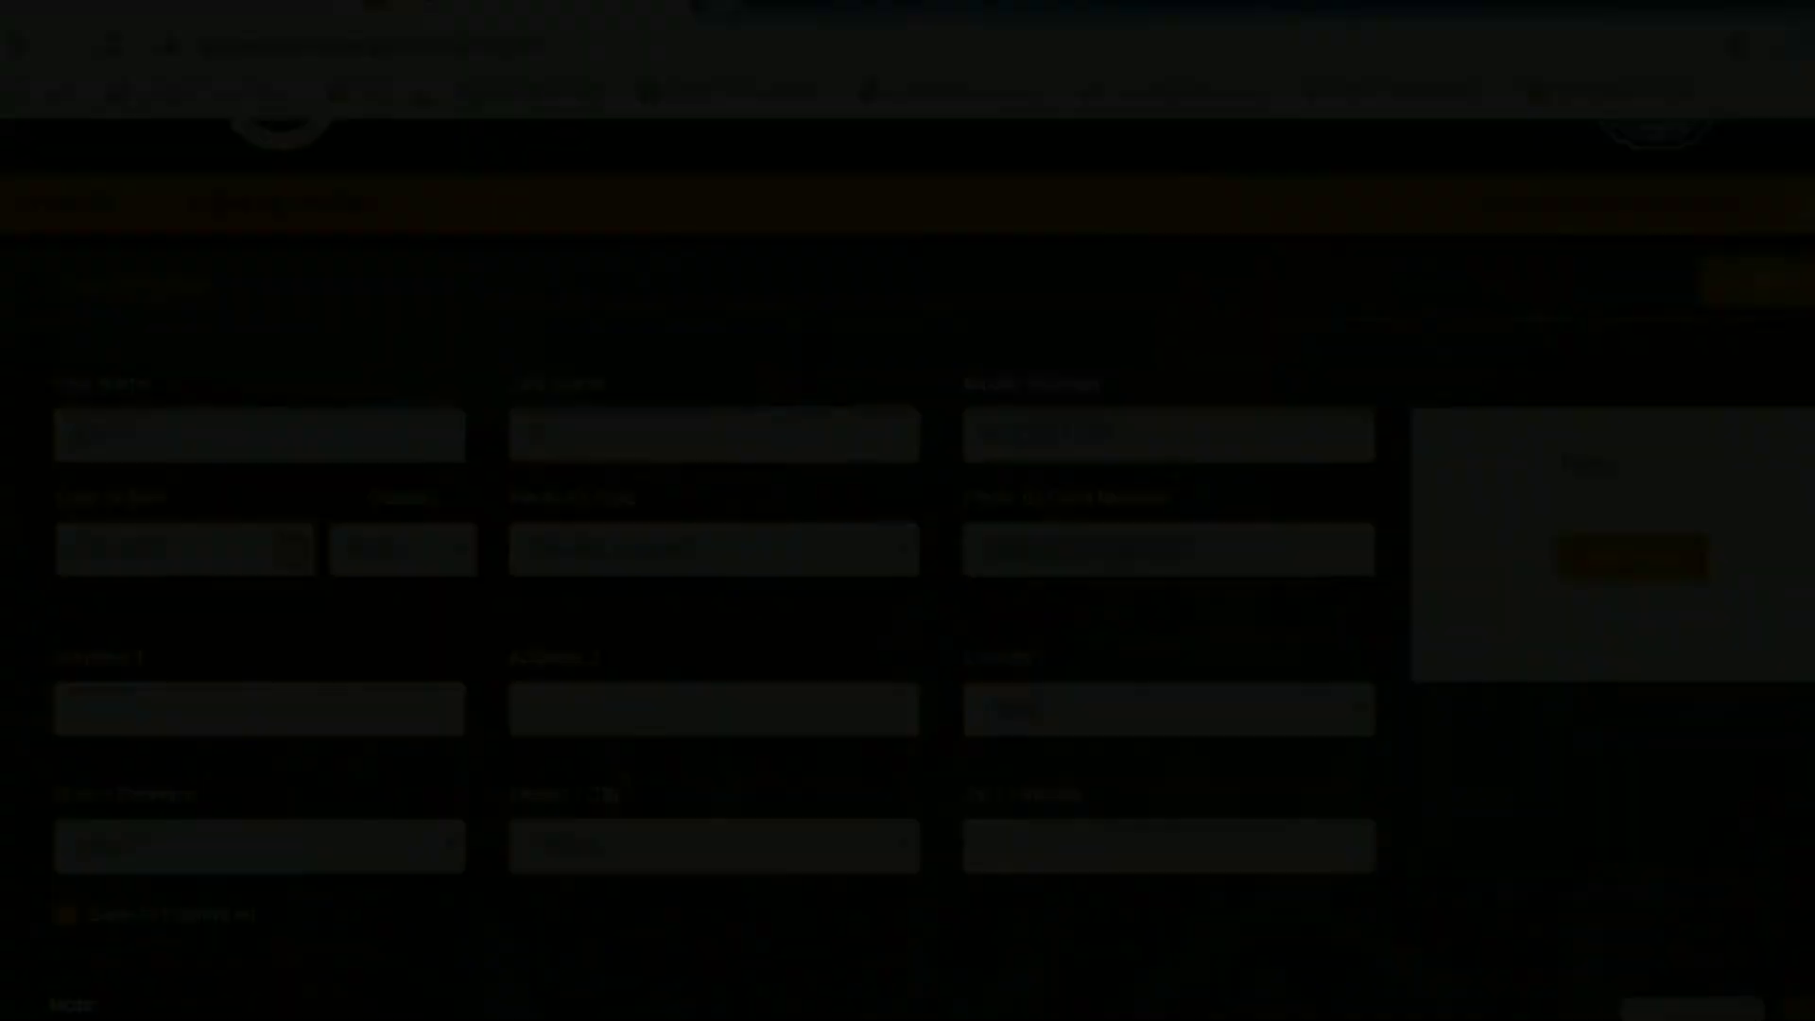
left_click(338, 698)
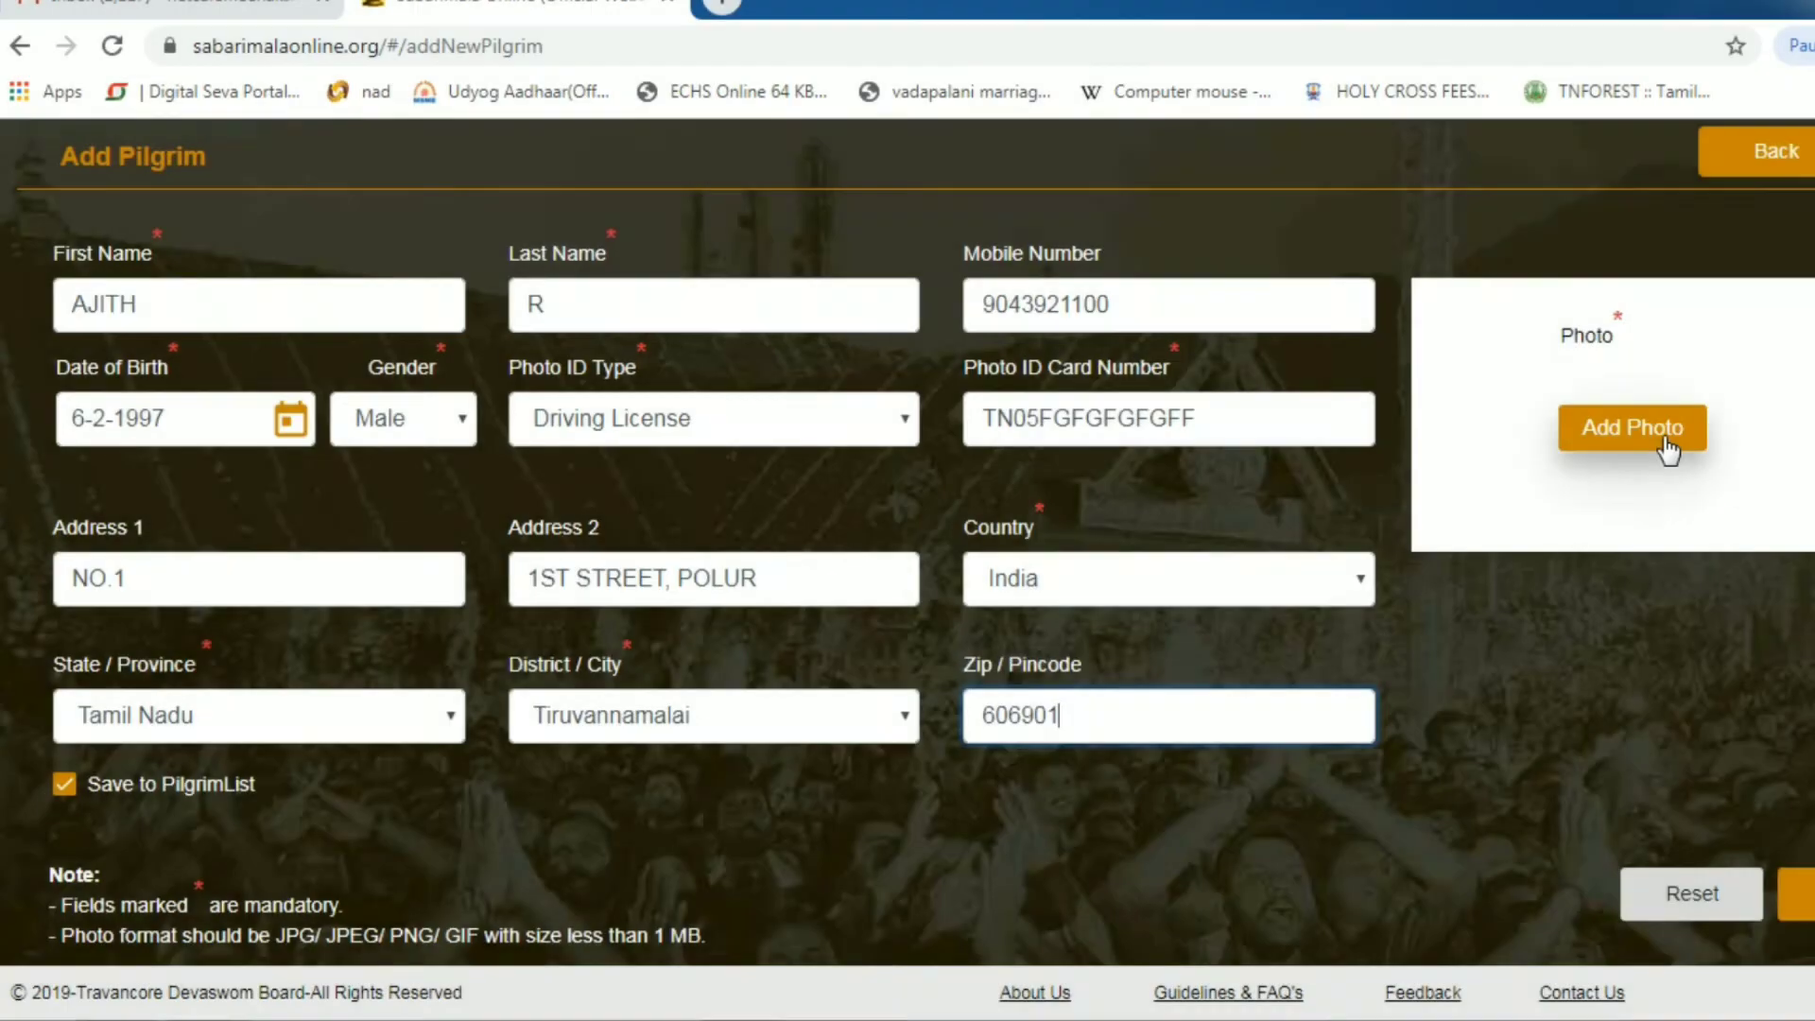
left_click(1662, 433)
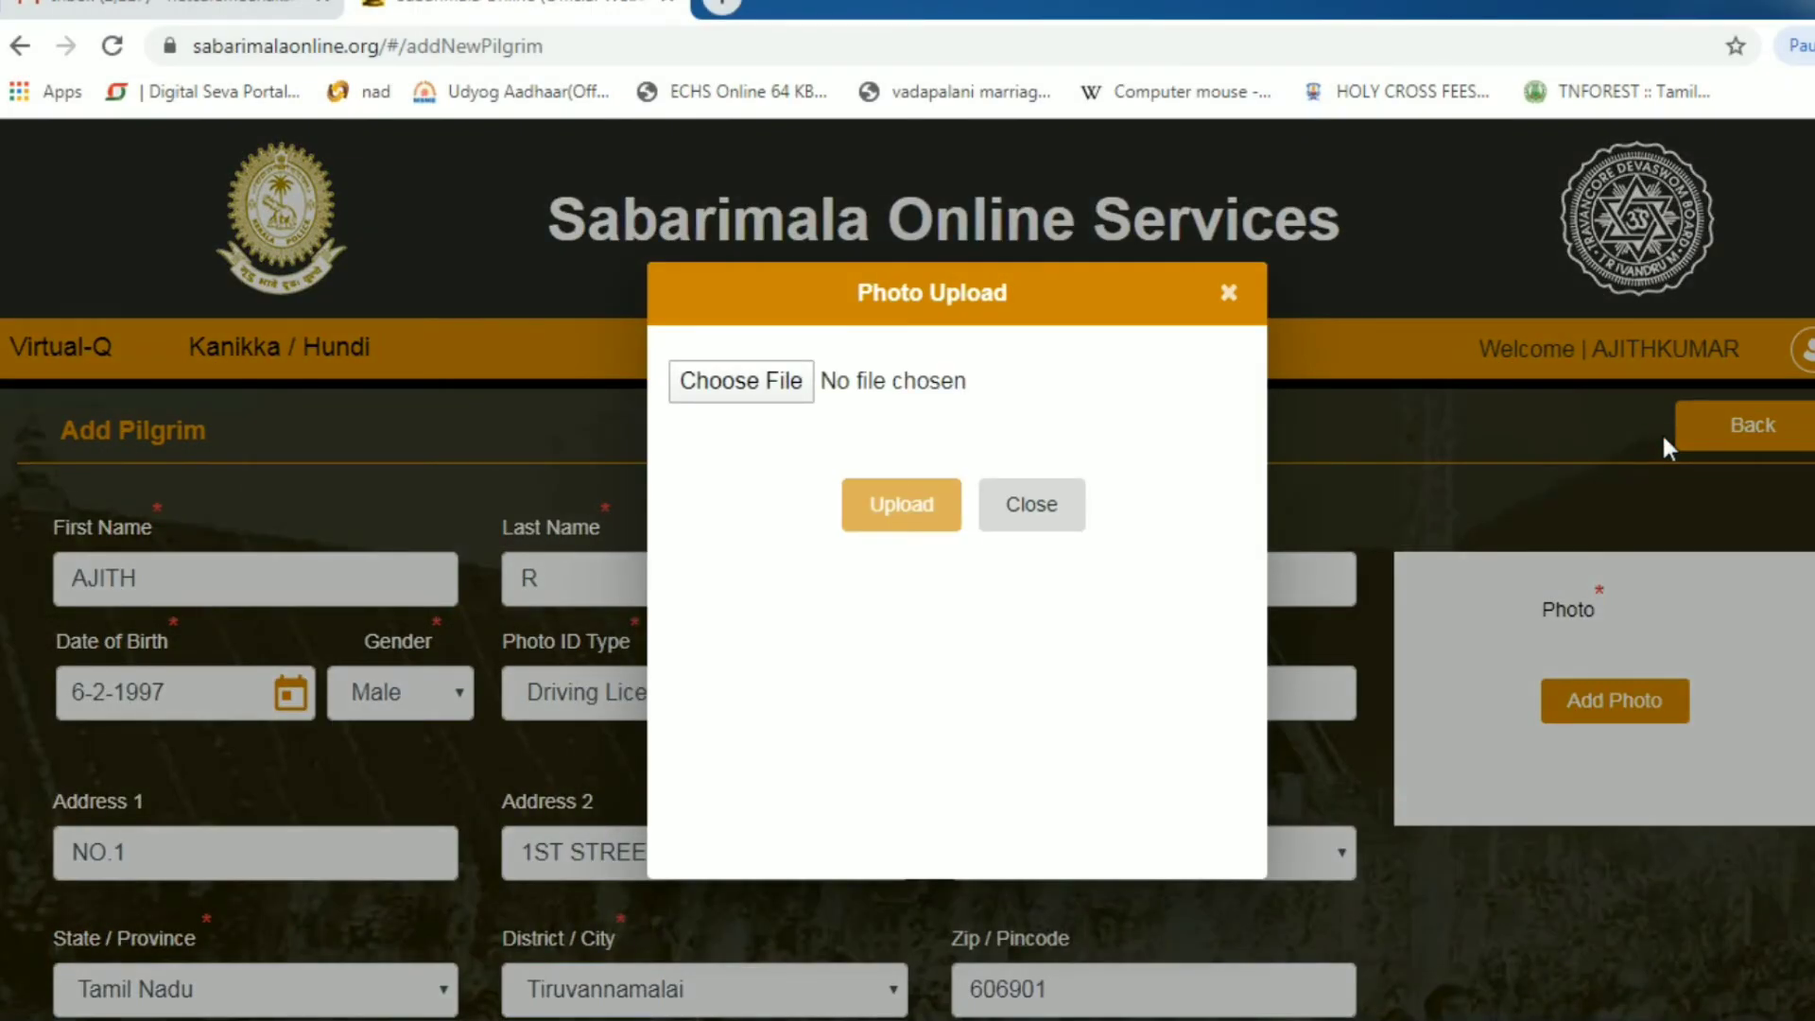
- Upload the pilgrim's photo from the desktop VEERA > corrected folder
left_click(794, 381)
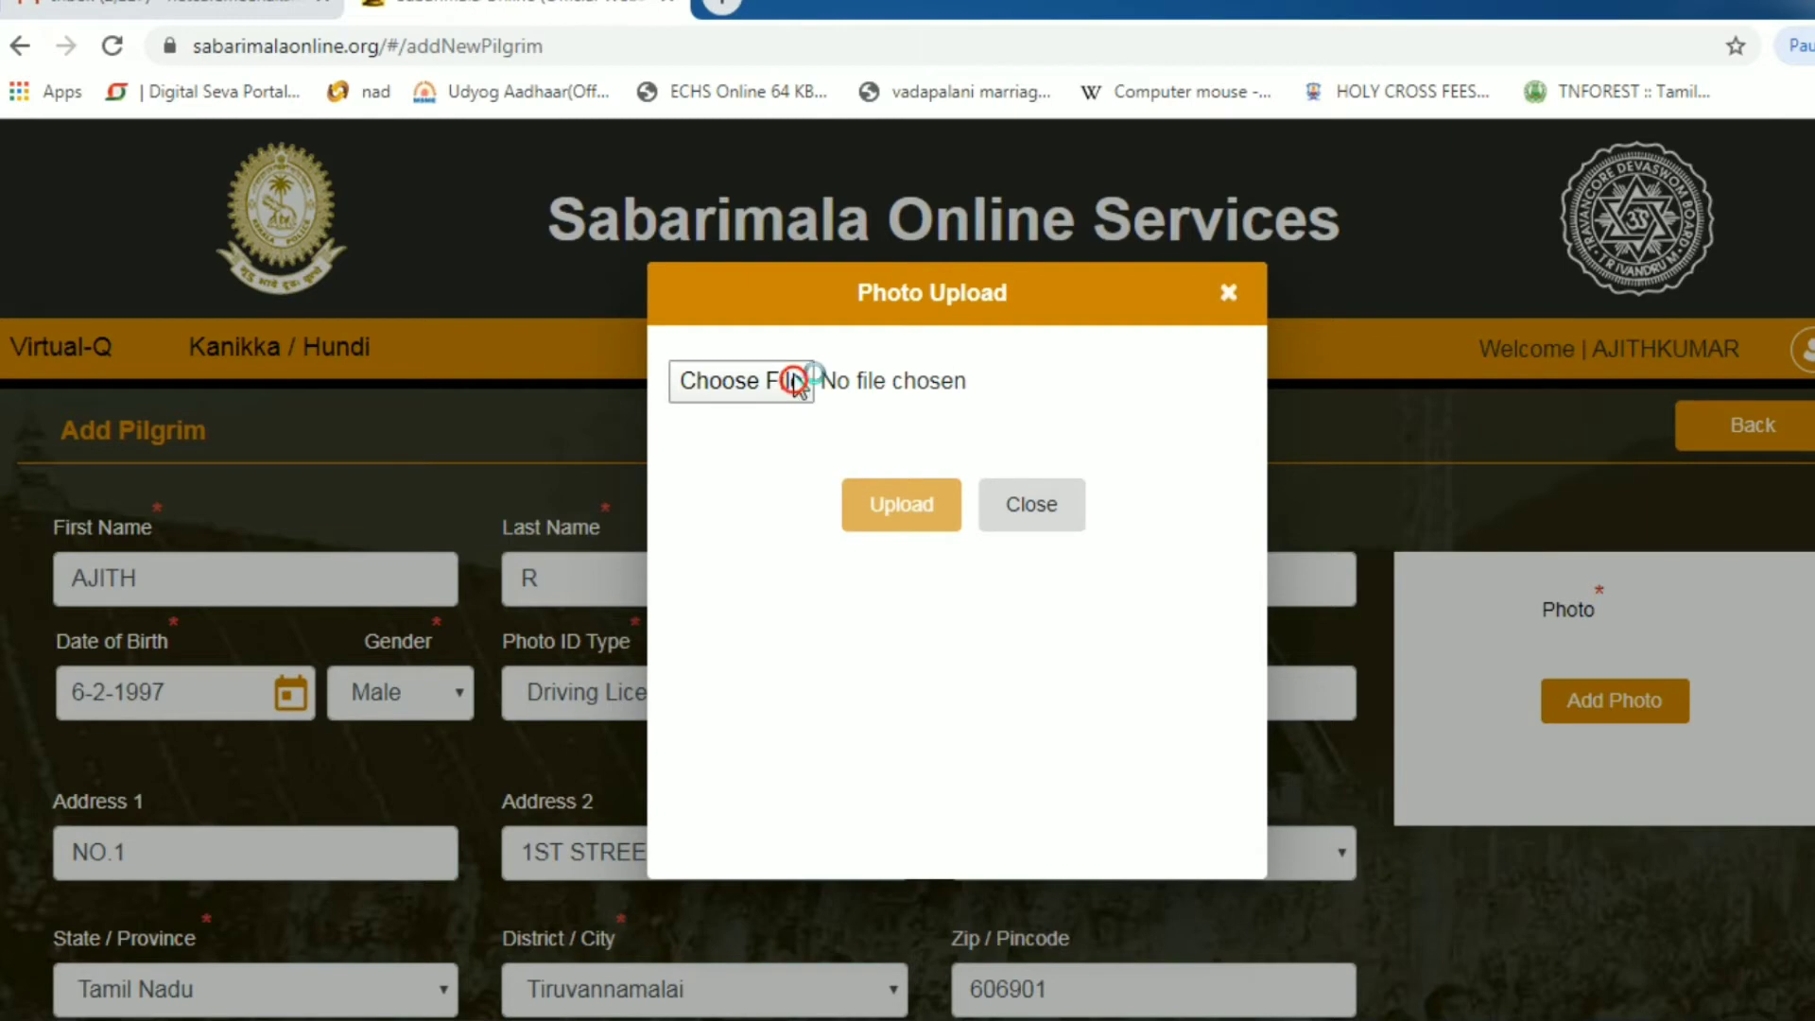
scroll(104, 189, "down", 2)
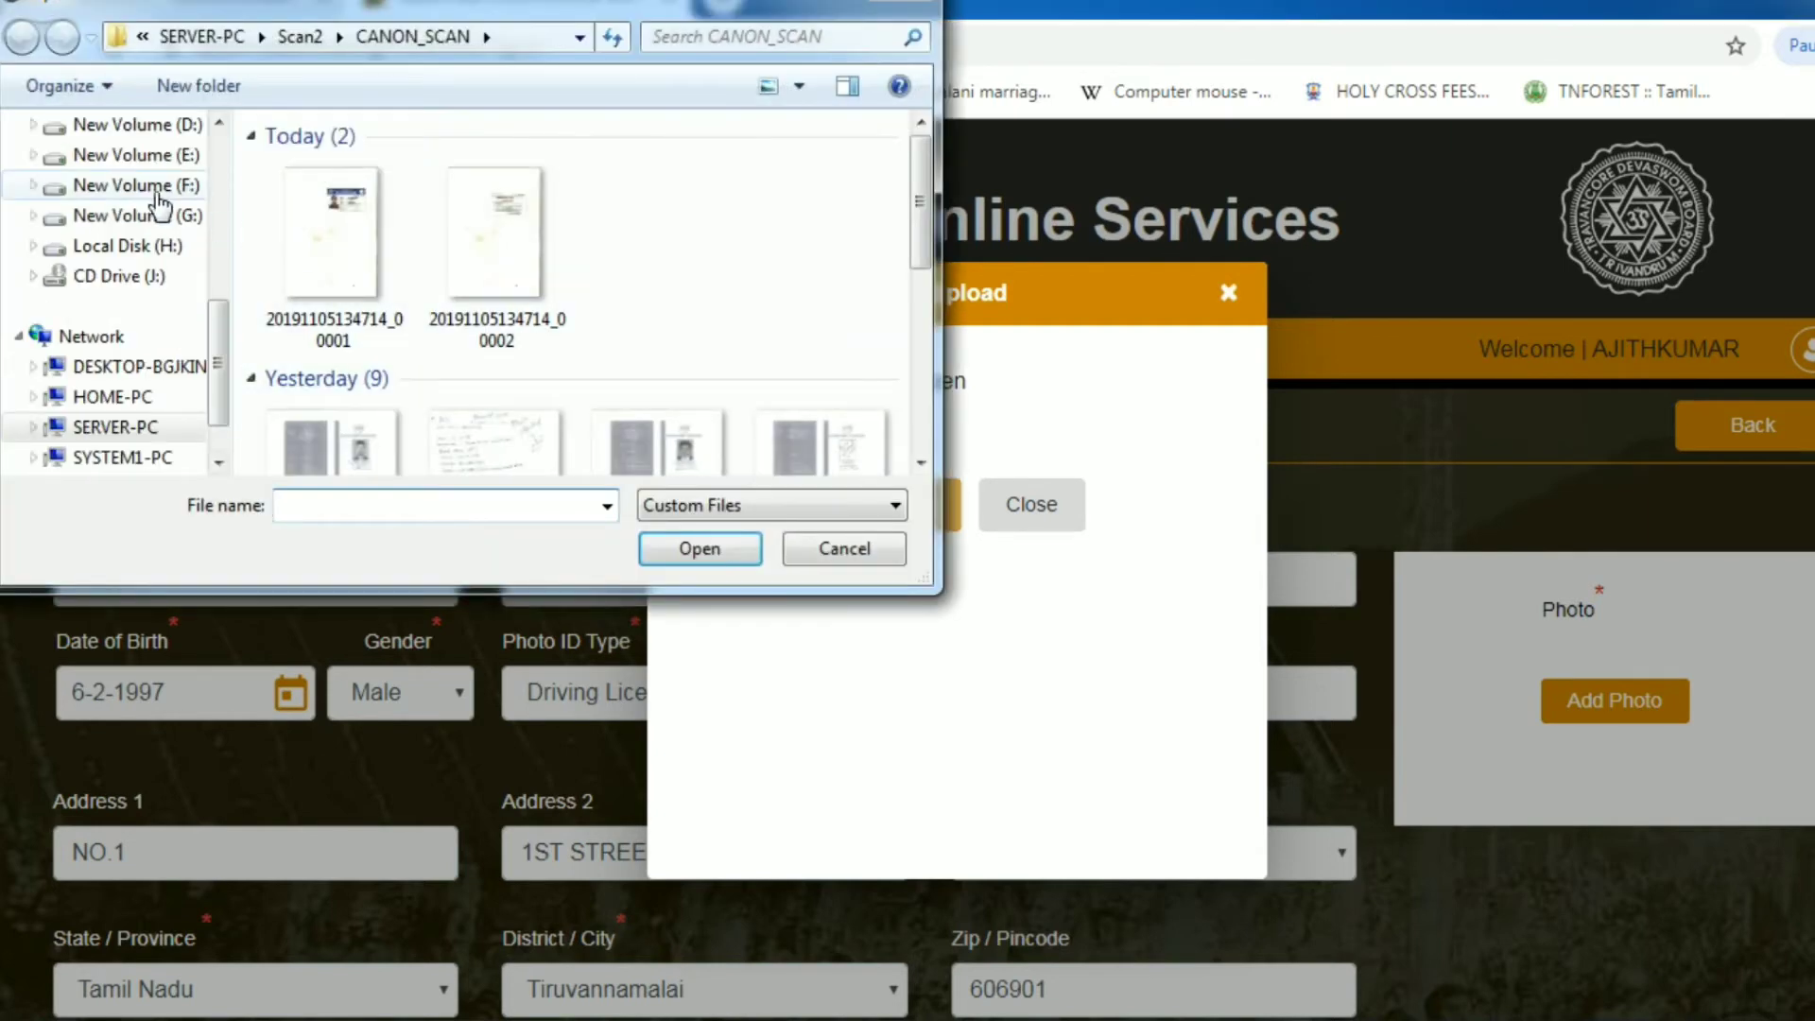
left_click(142, 187)
left_click(123, 175)
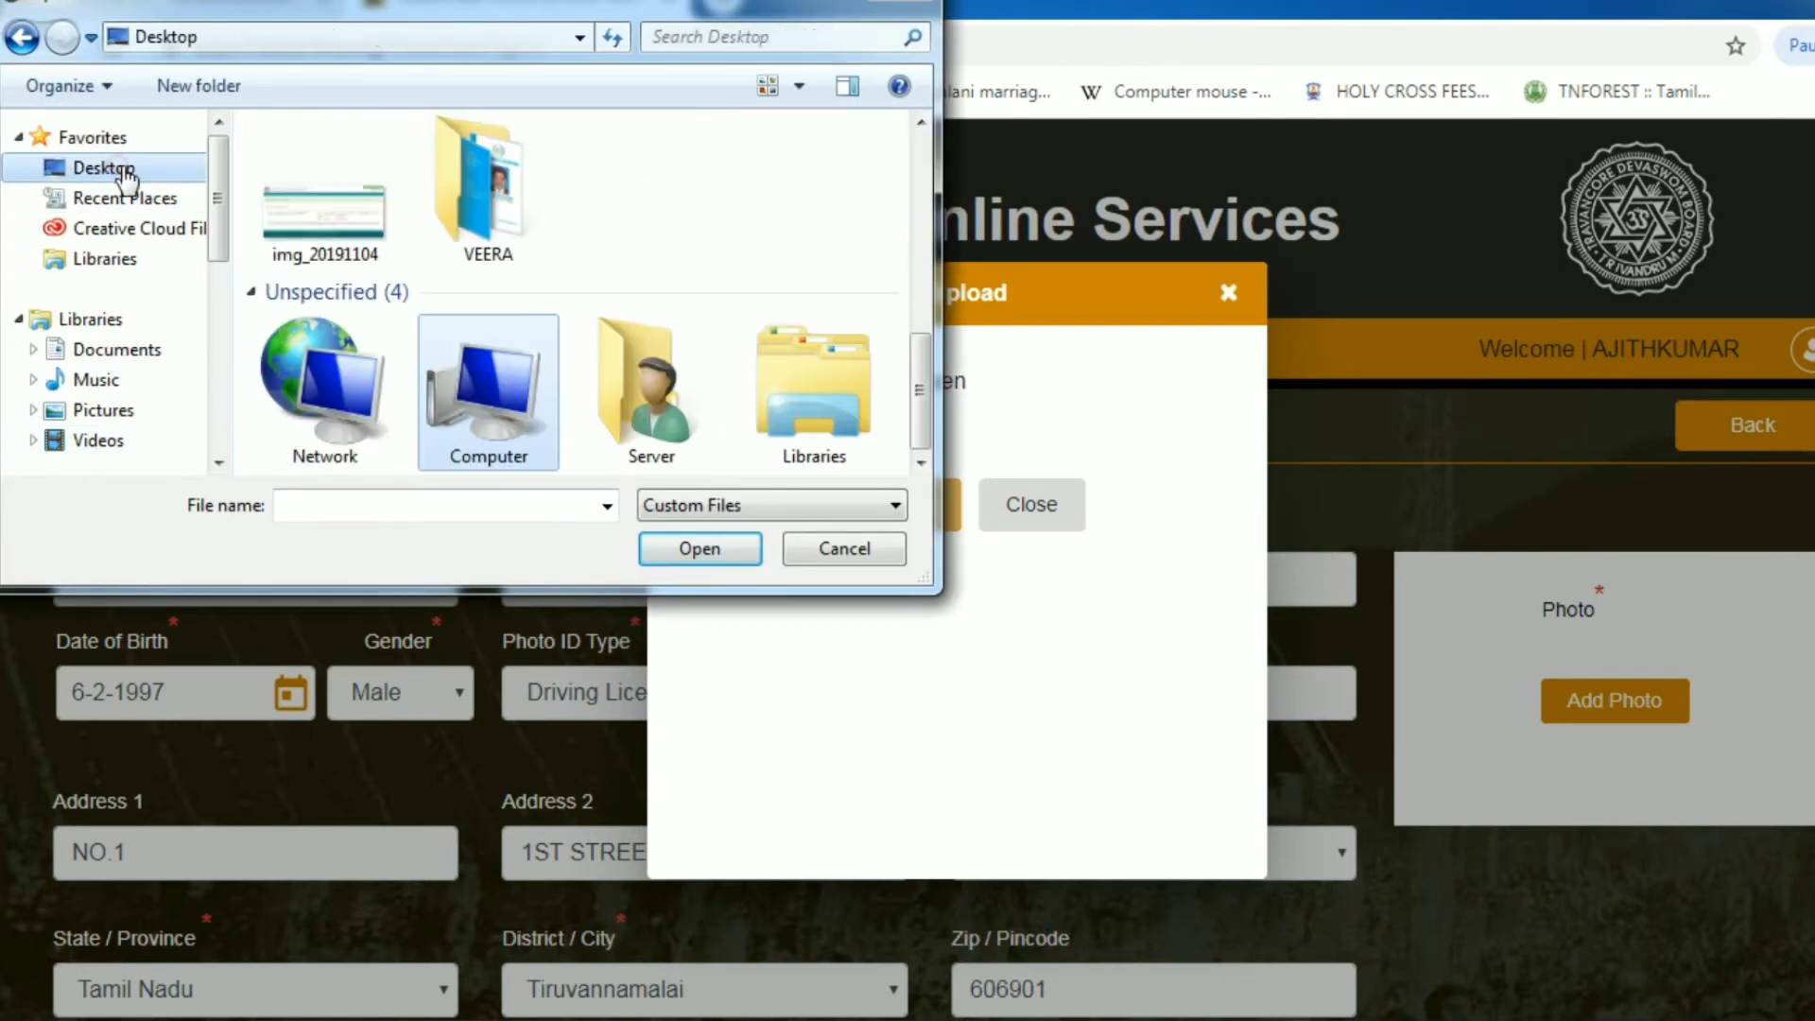
double_click(475, 219)
scroll(434, 346, "down", 2)
scroll(430, 331, "up", 2)
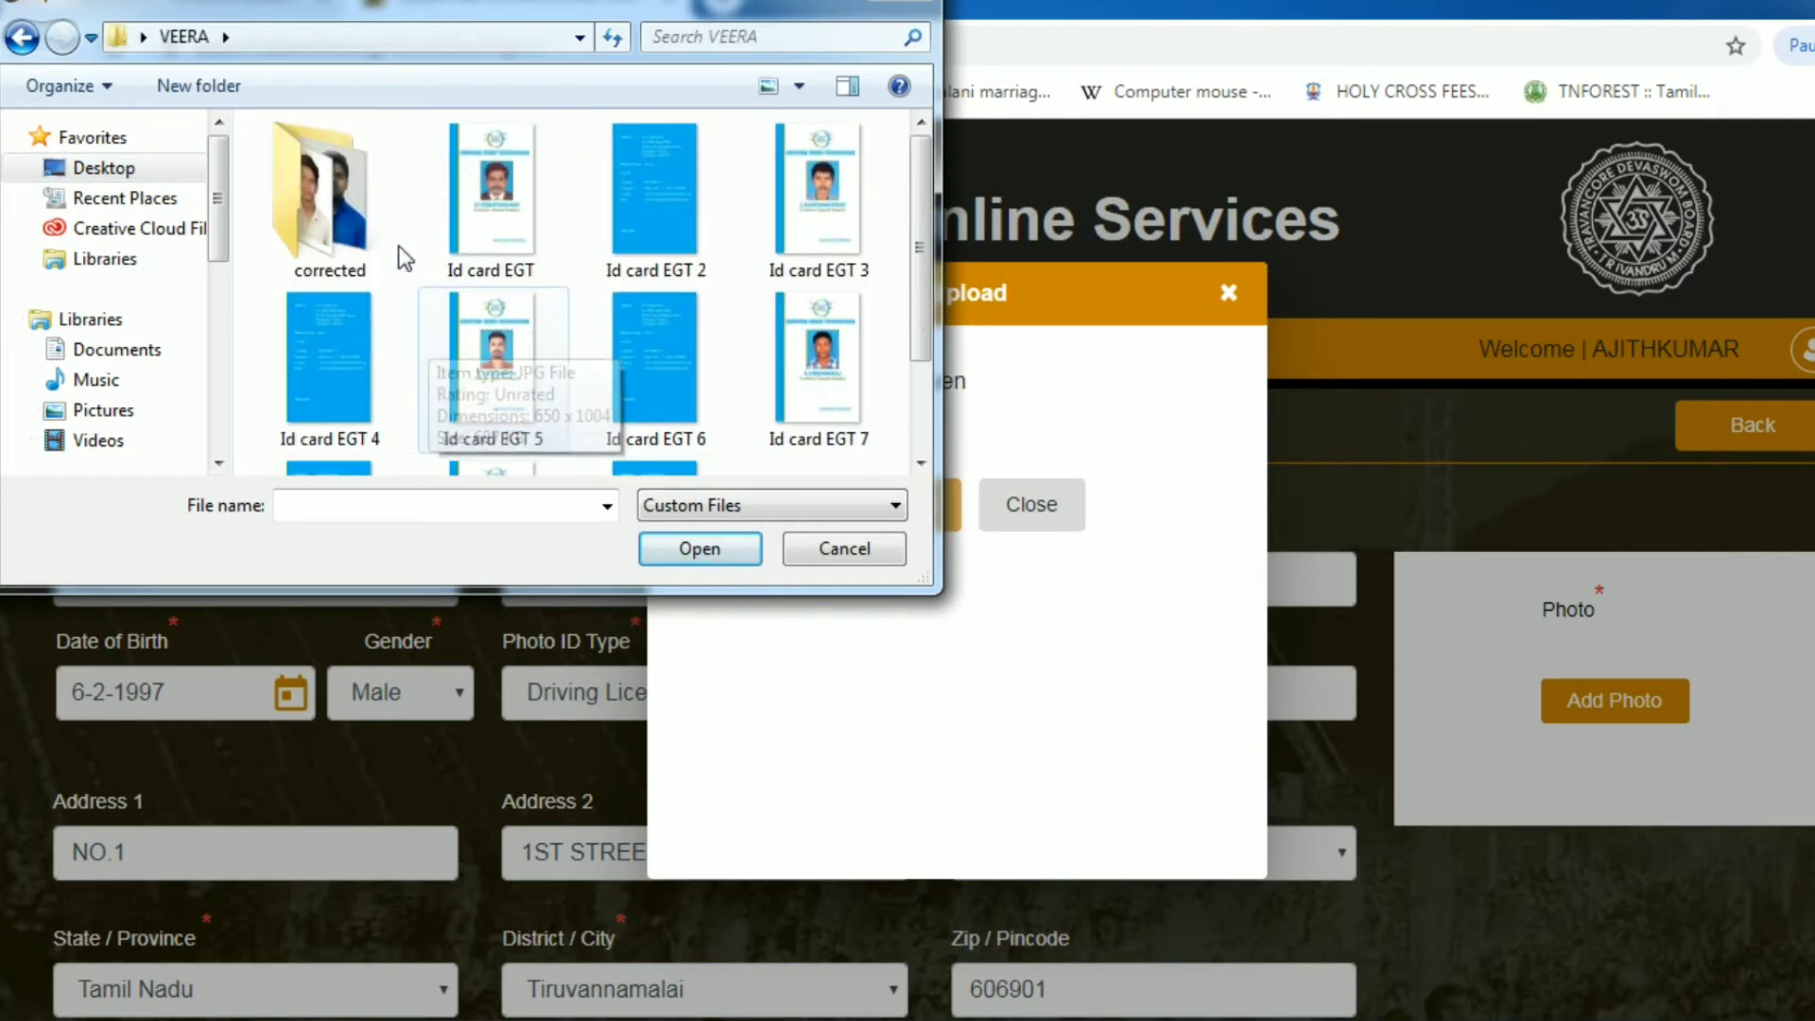
double_click(360, 232)
left_click(362, 222)
double_click(362, 227)
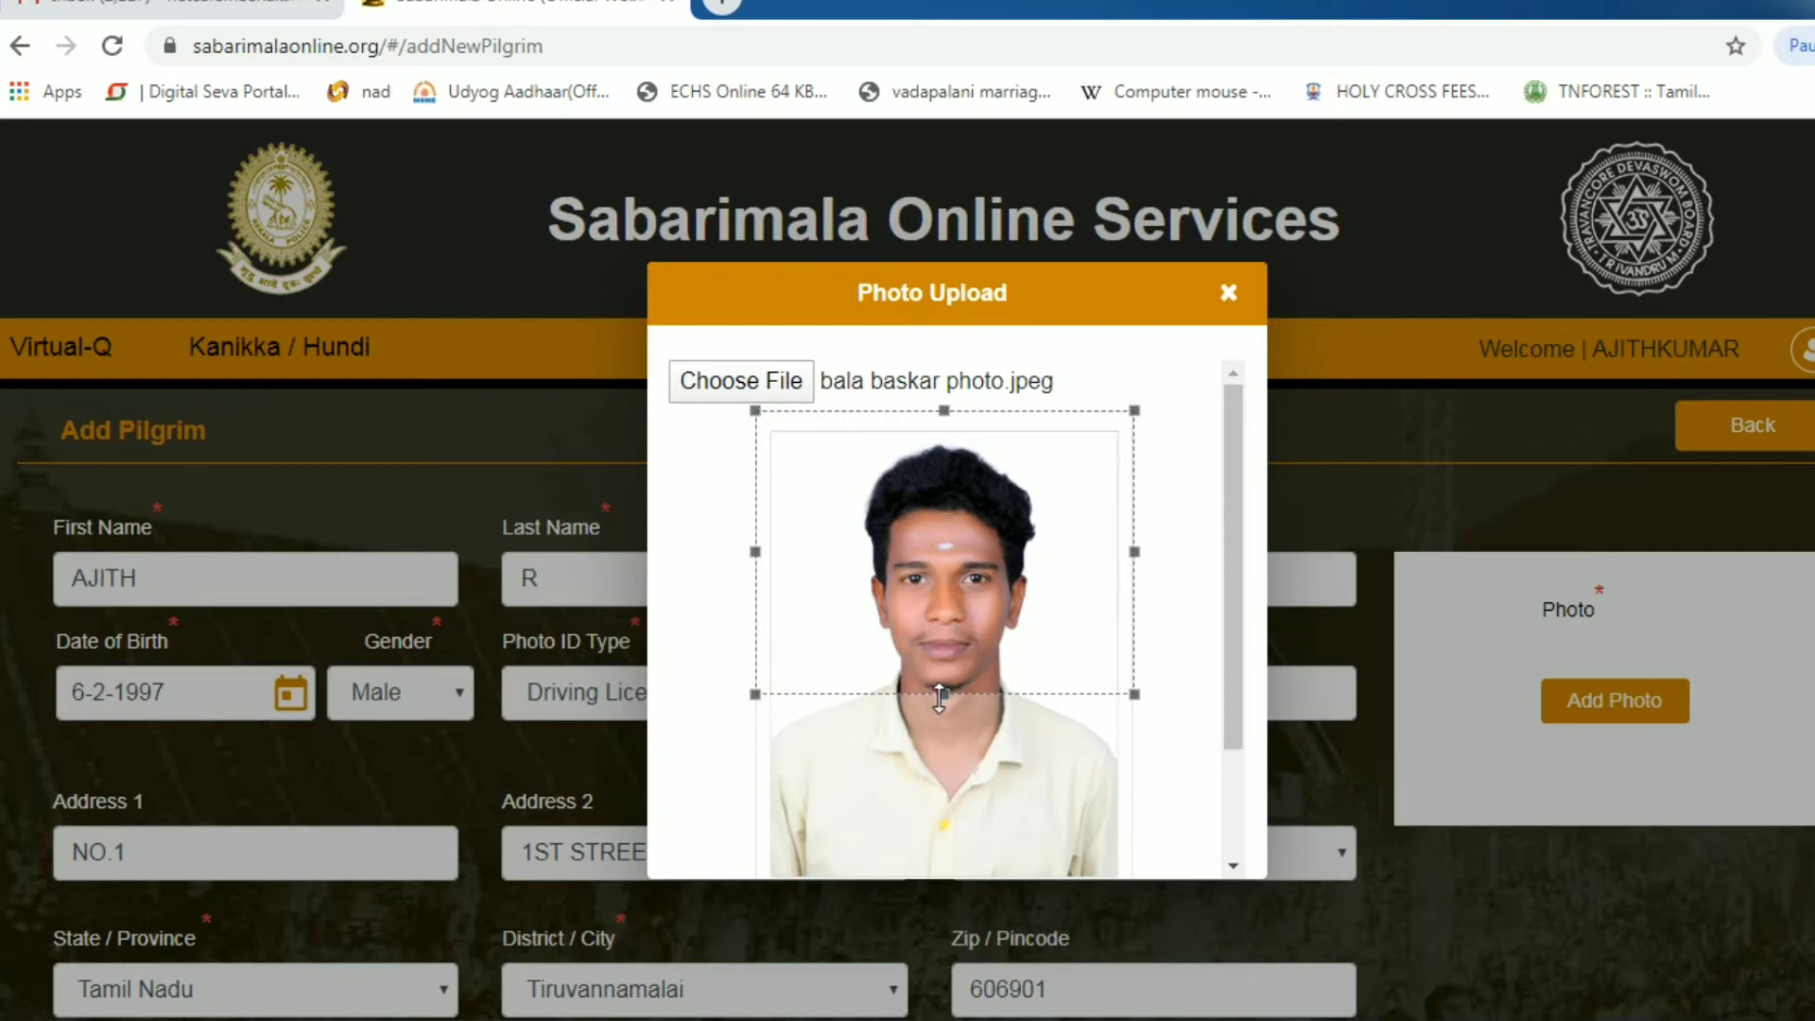
scroll(912, 776, "down", 3)
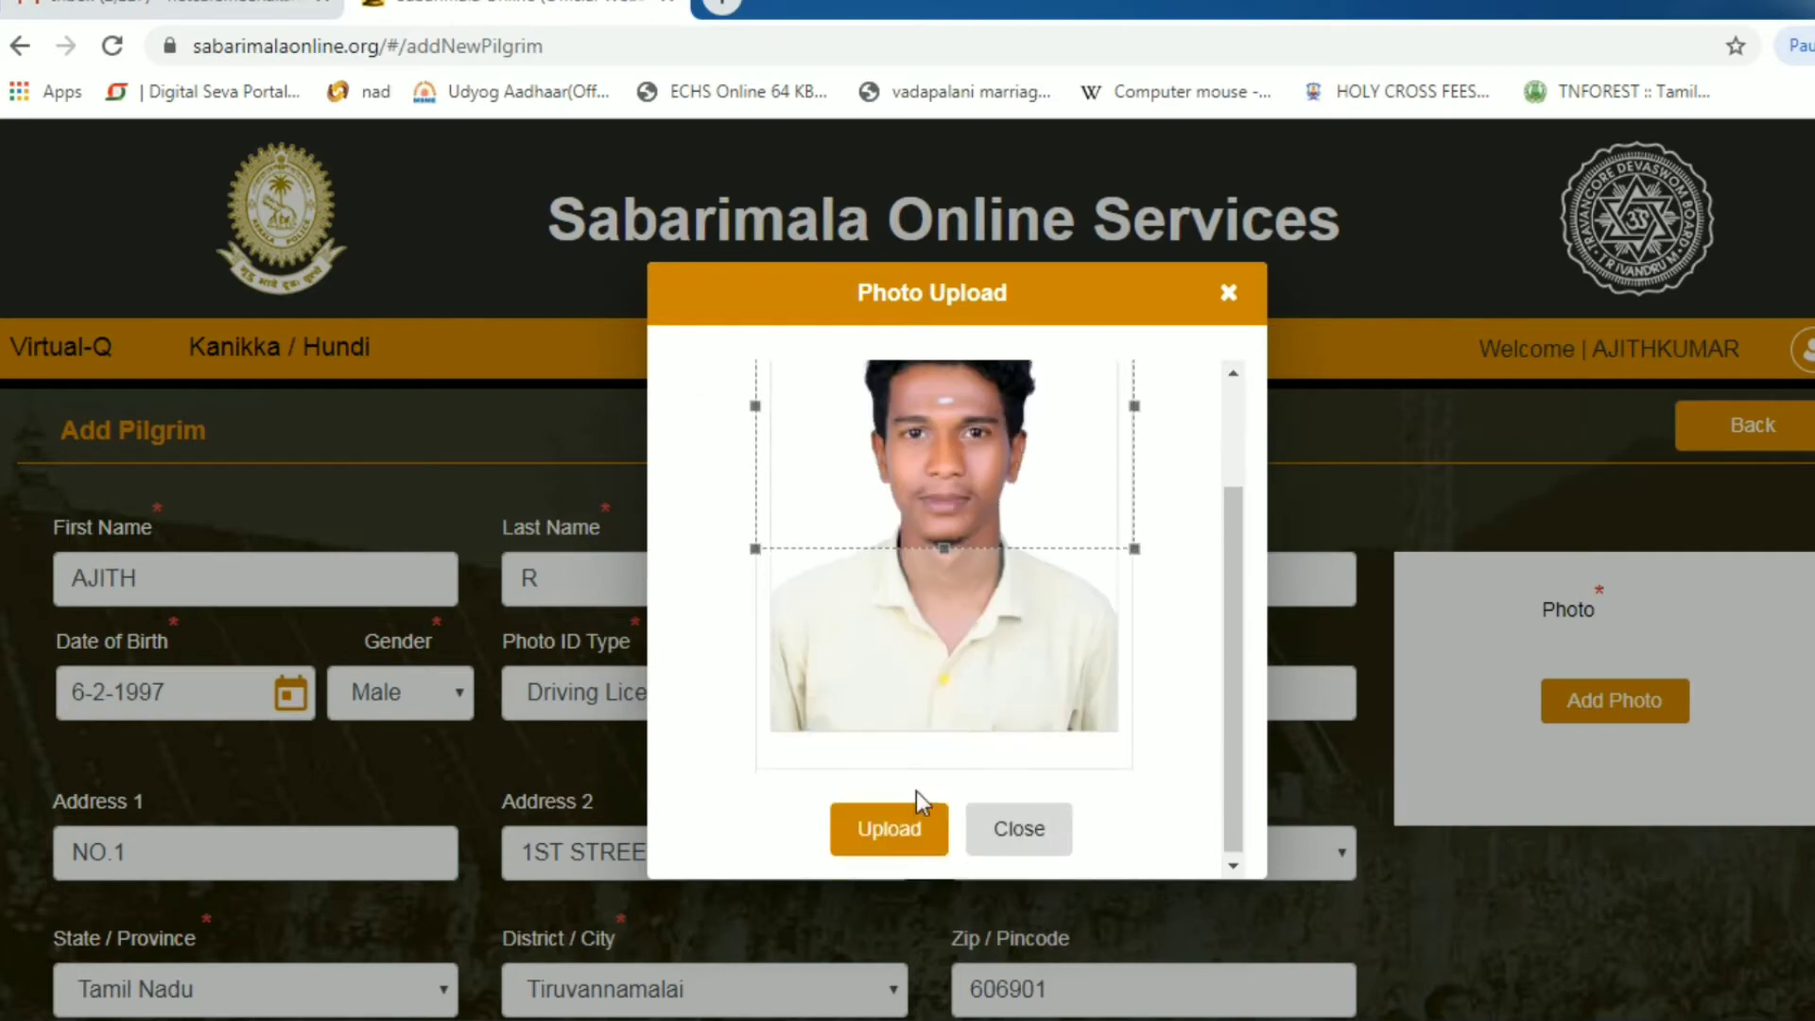
left_click(875, 826)
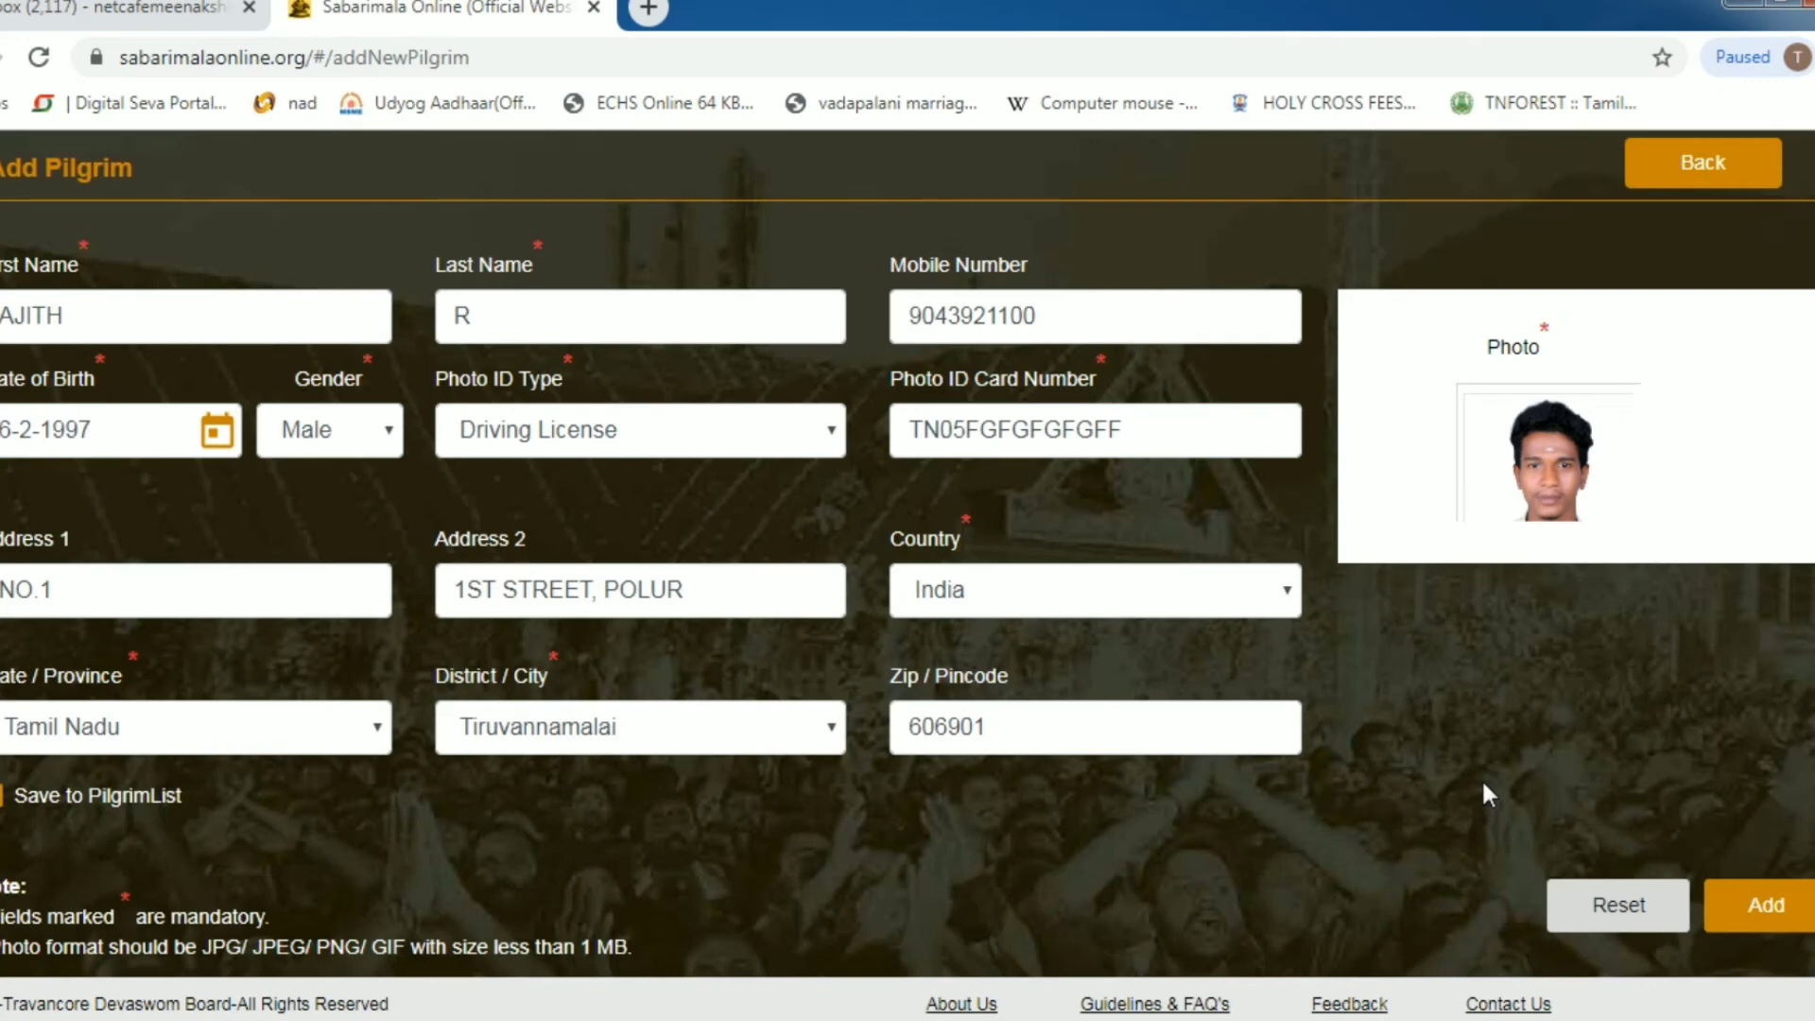
- Save the completed pilgrim as entry 1 in the Pilgrim Details list
left_click(1785, 910)
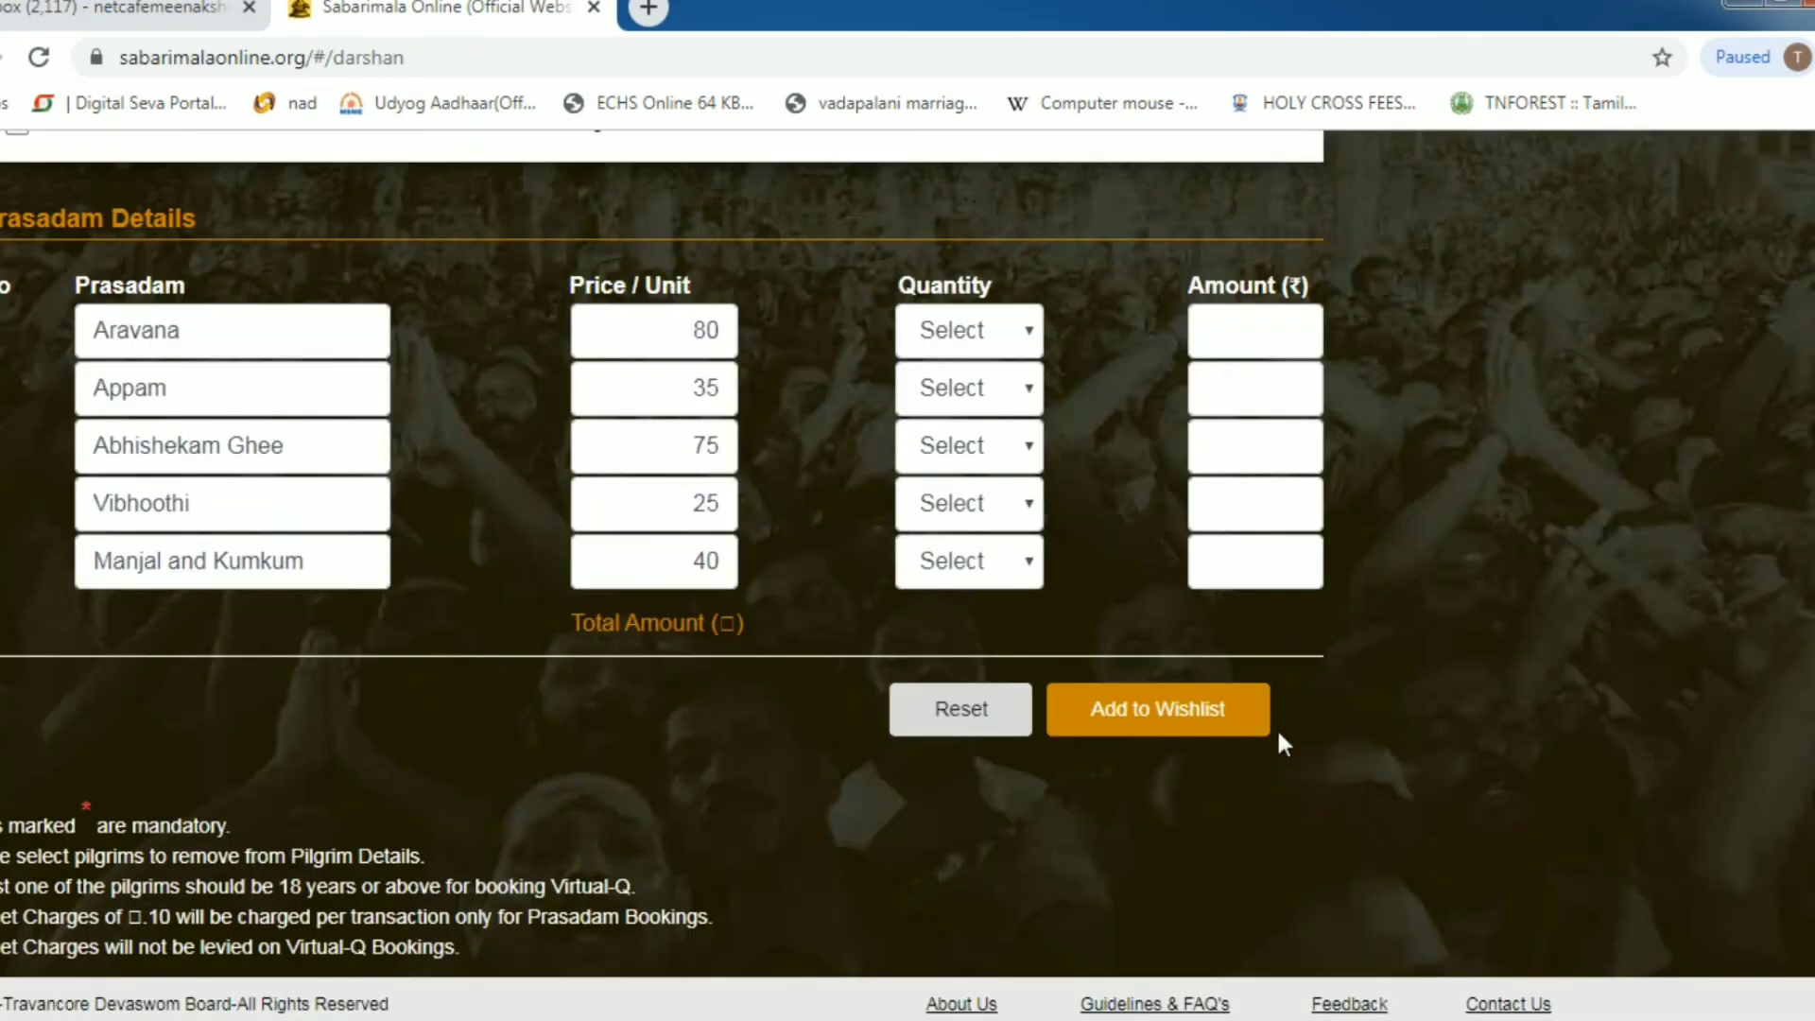
scroll(1276, 742, "up", 6)
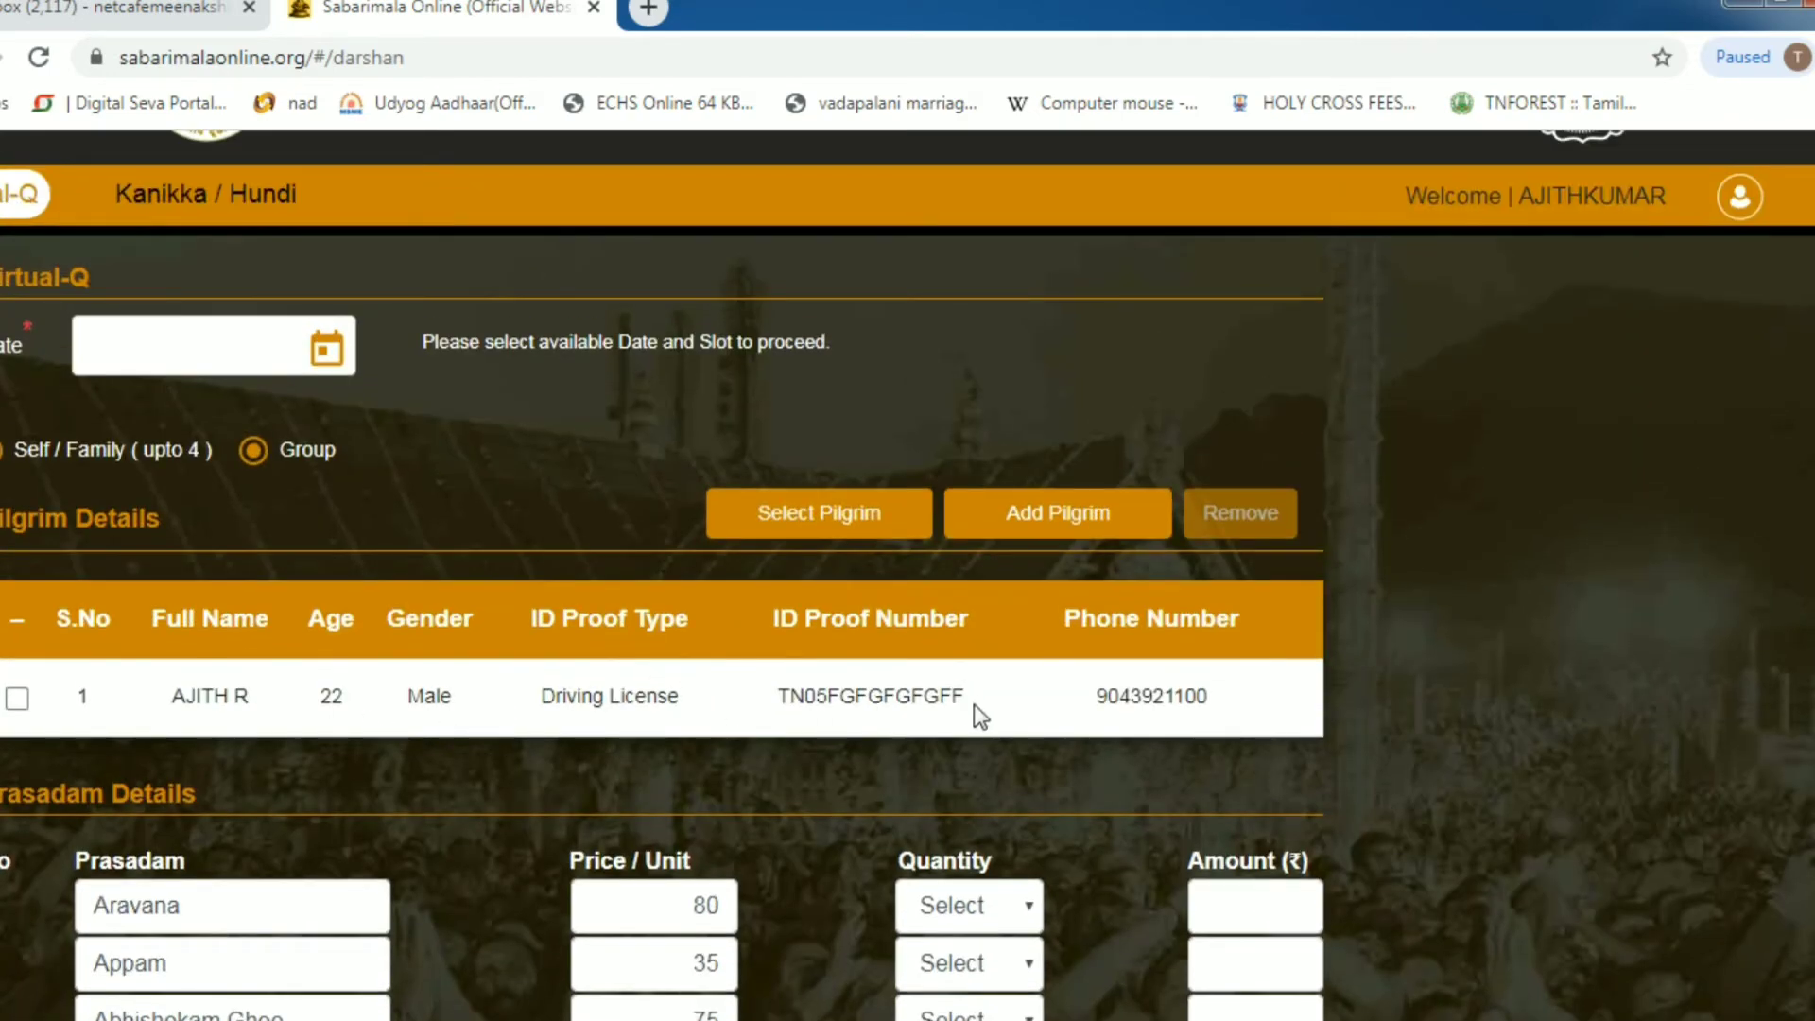
- Add the remaining pilgrims up to ten and pick 29-11-2019 as the Virtual-Q date
left_click(1043, 532)
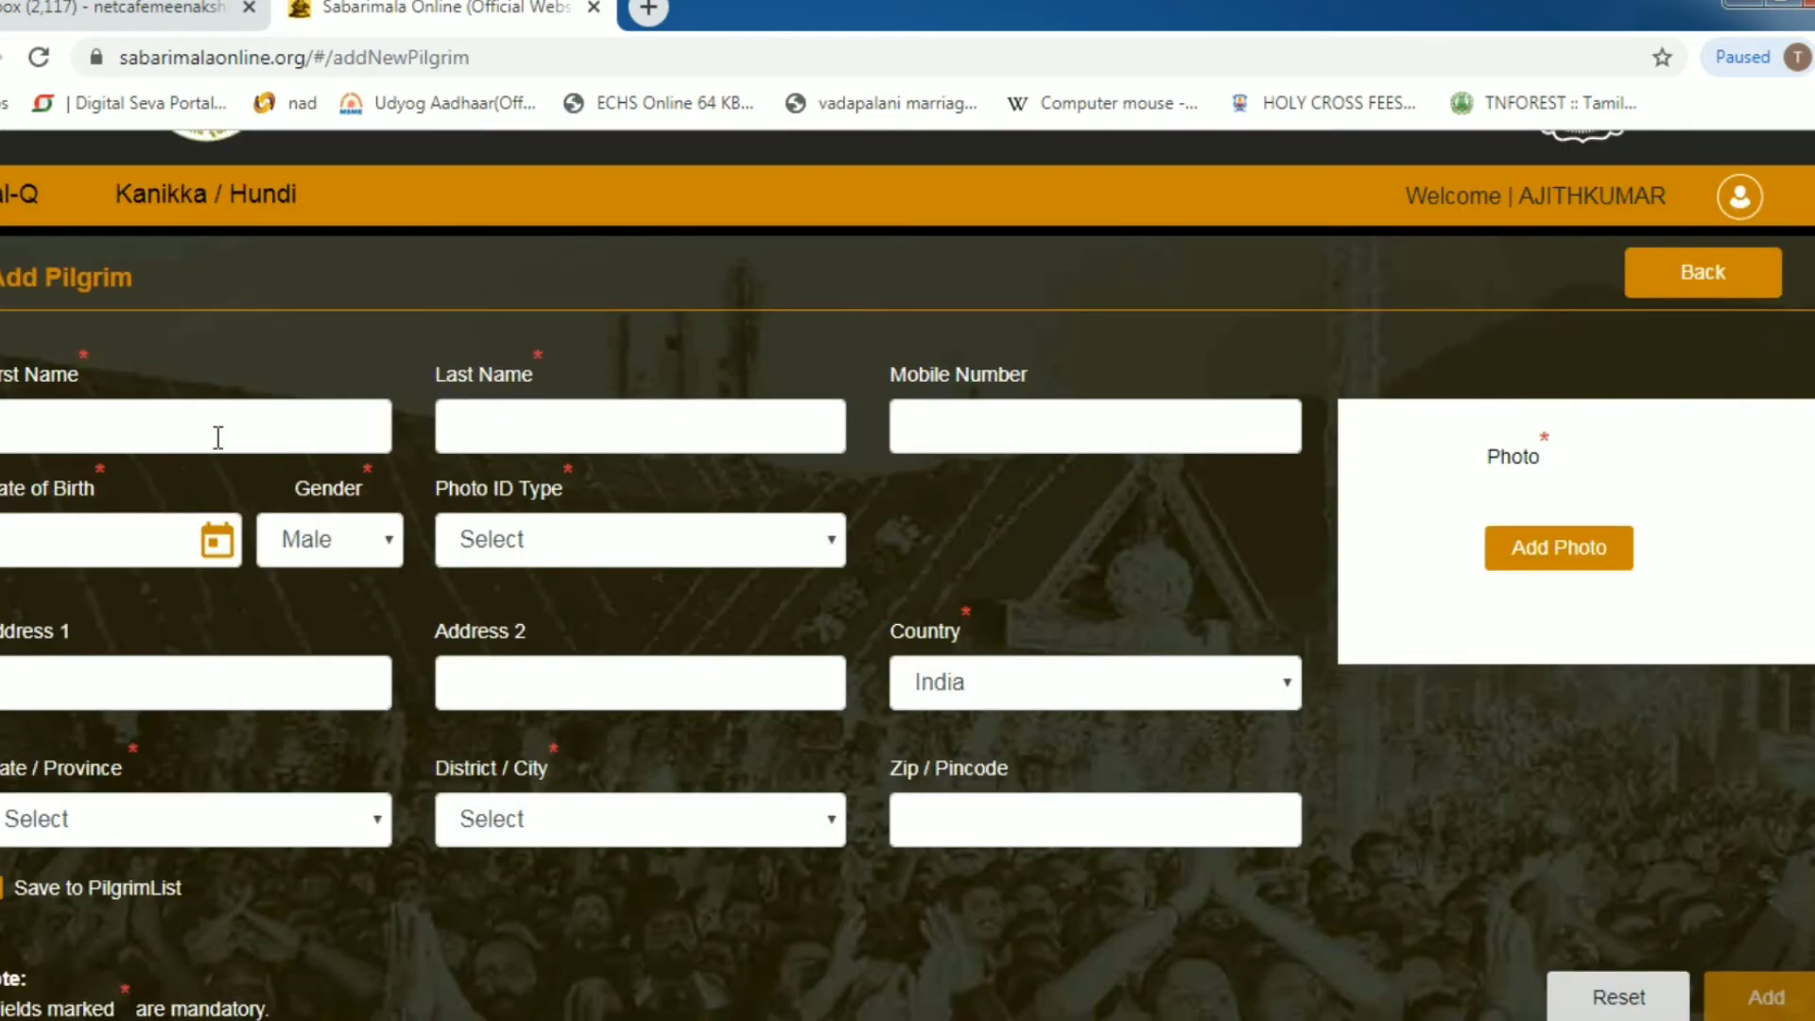
left_click(217, 437)
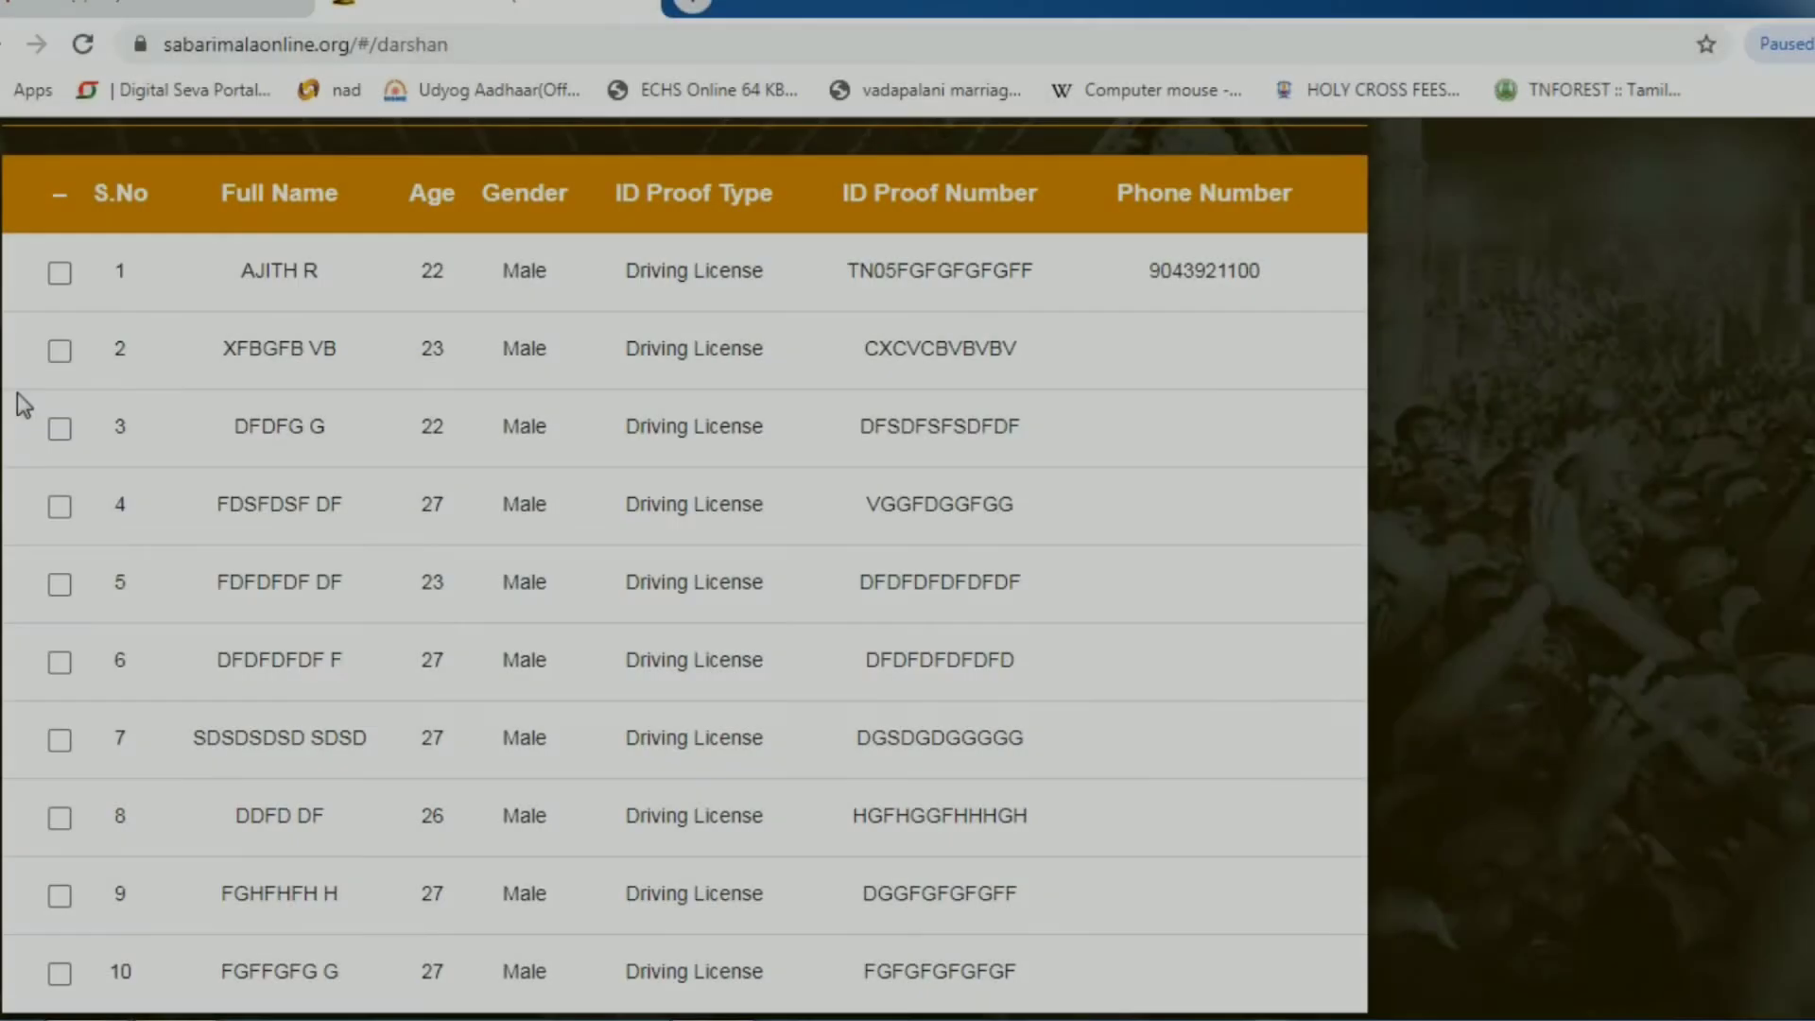
scroll(37, 397, "down", 2)
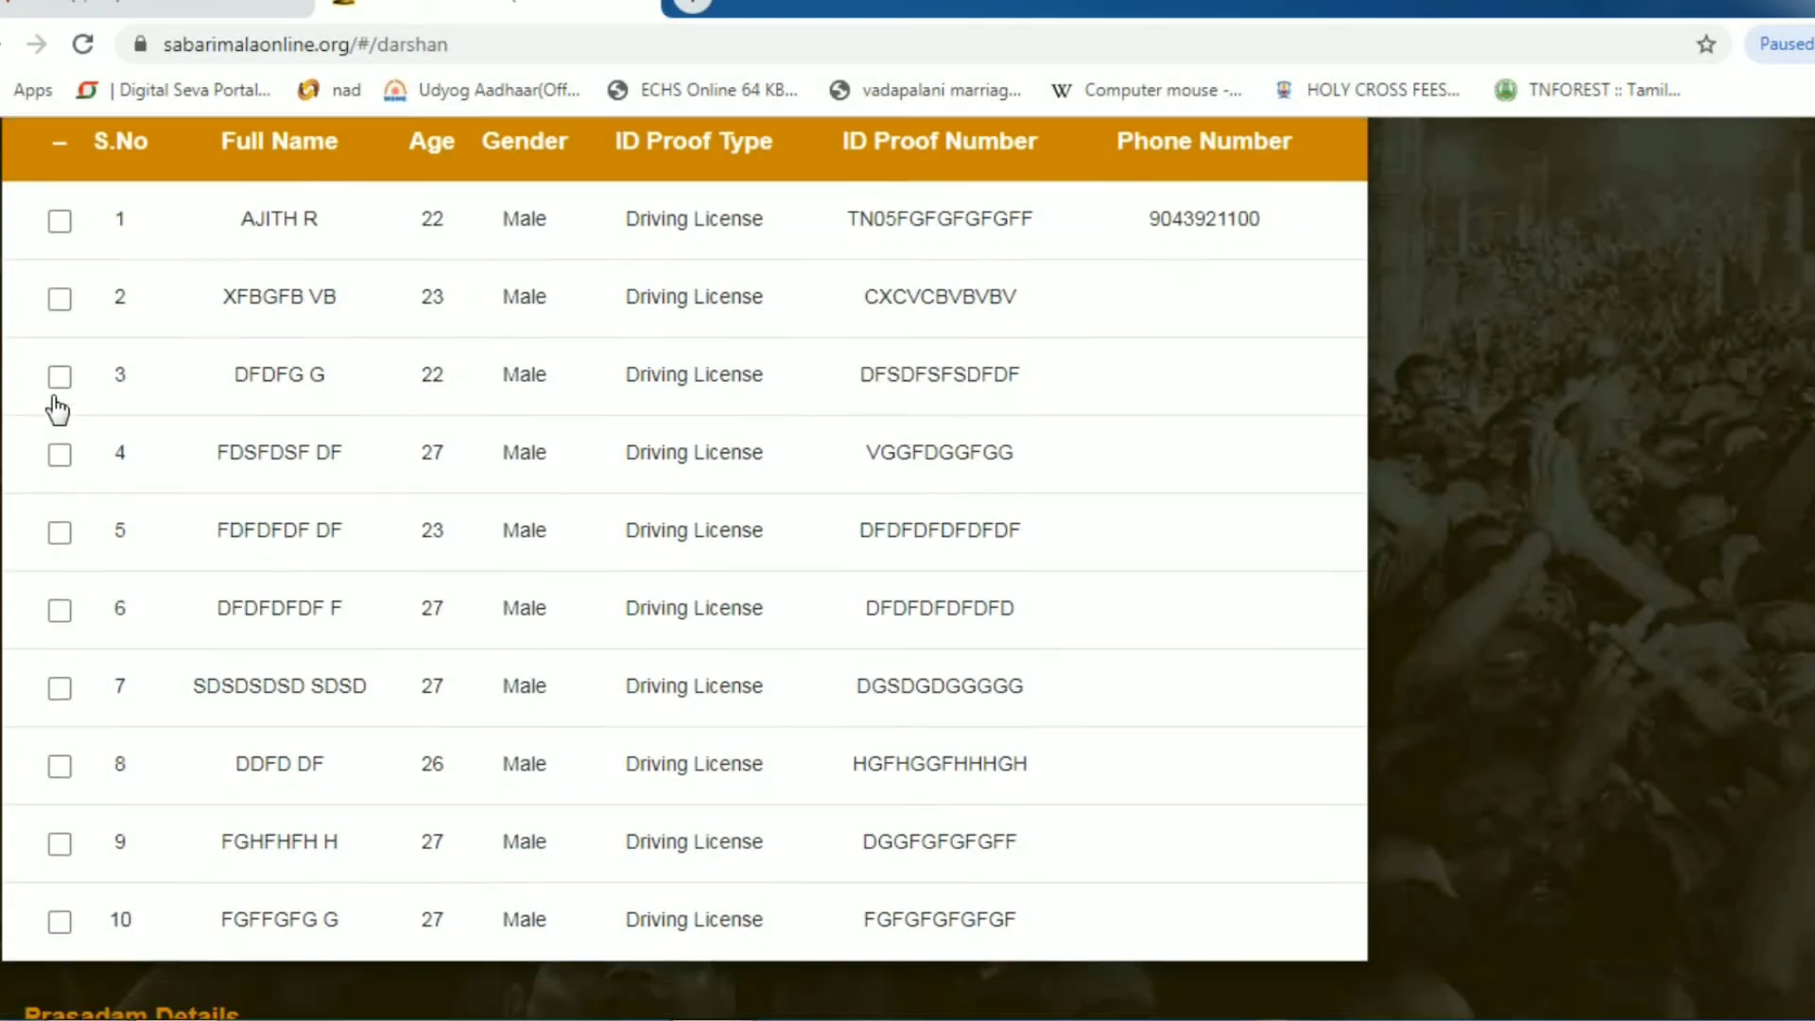
scroll(152, 747, "up", 3)
scroll(208, 751, "down", 3)
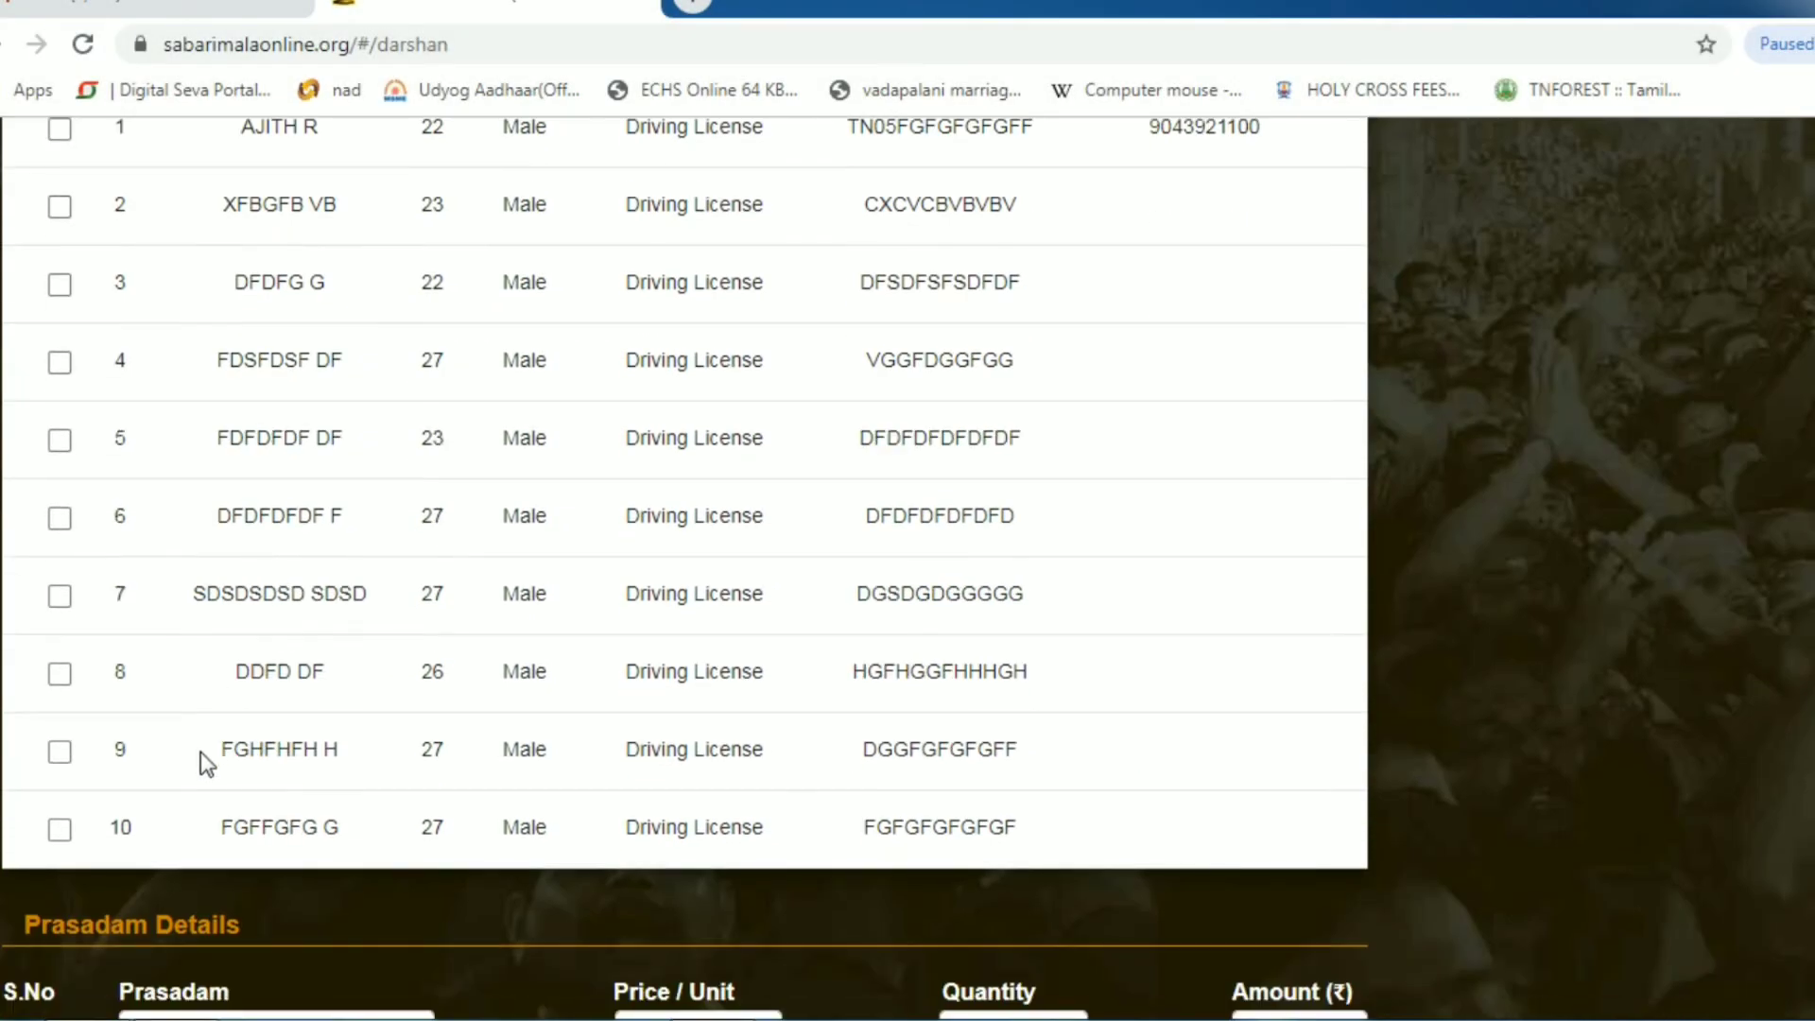
scroll(201, 753, "up", 6)
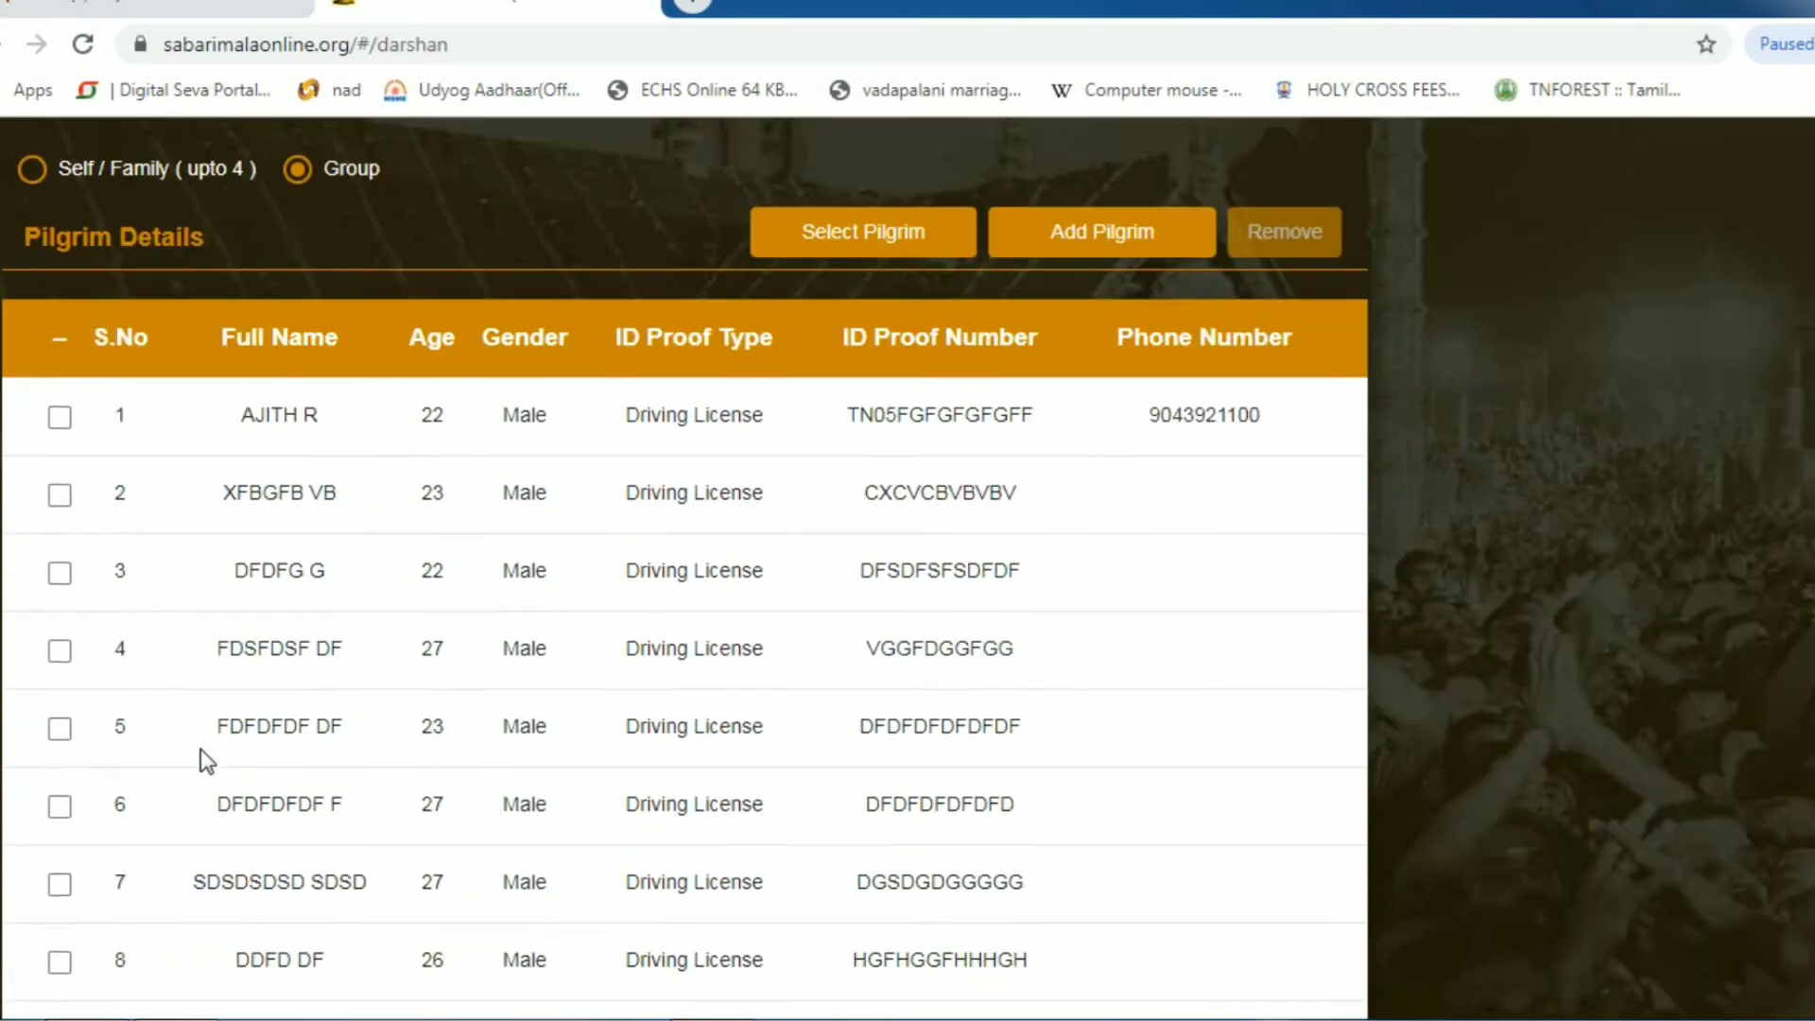
scroll(201, 749, "up", 2)
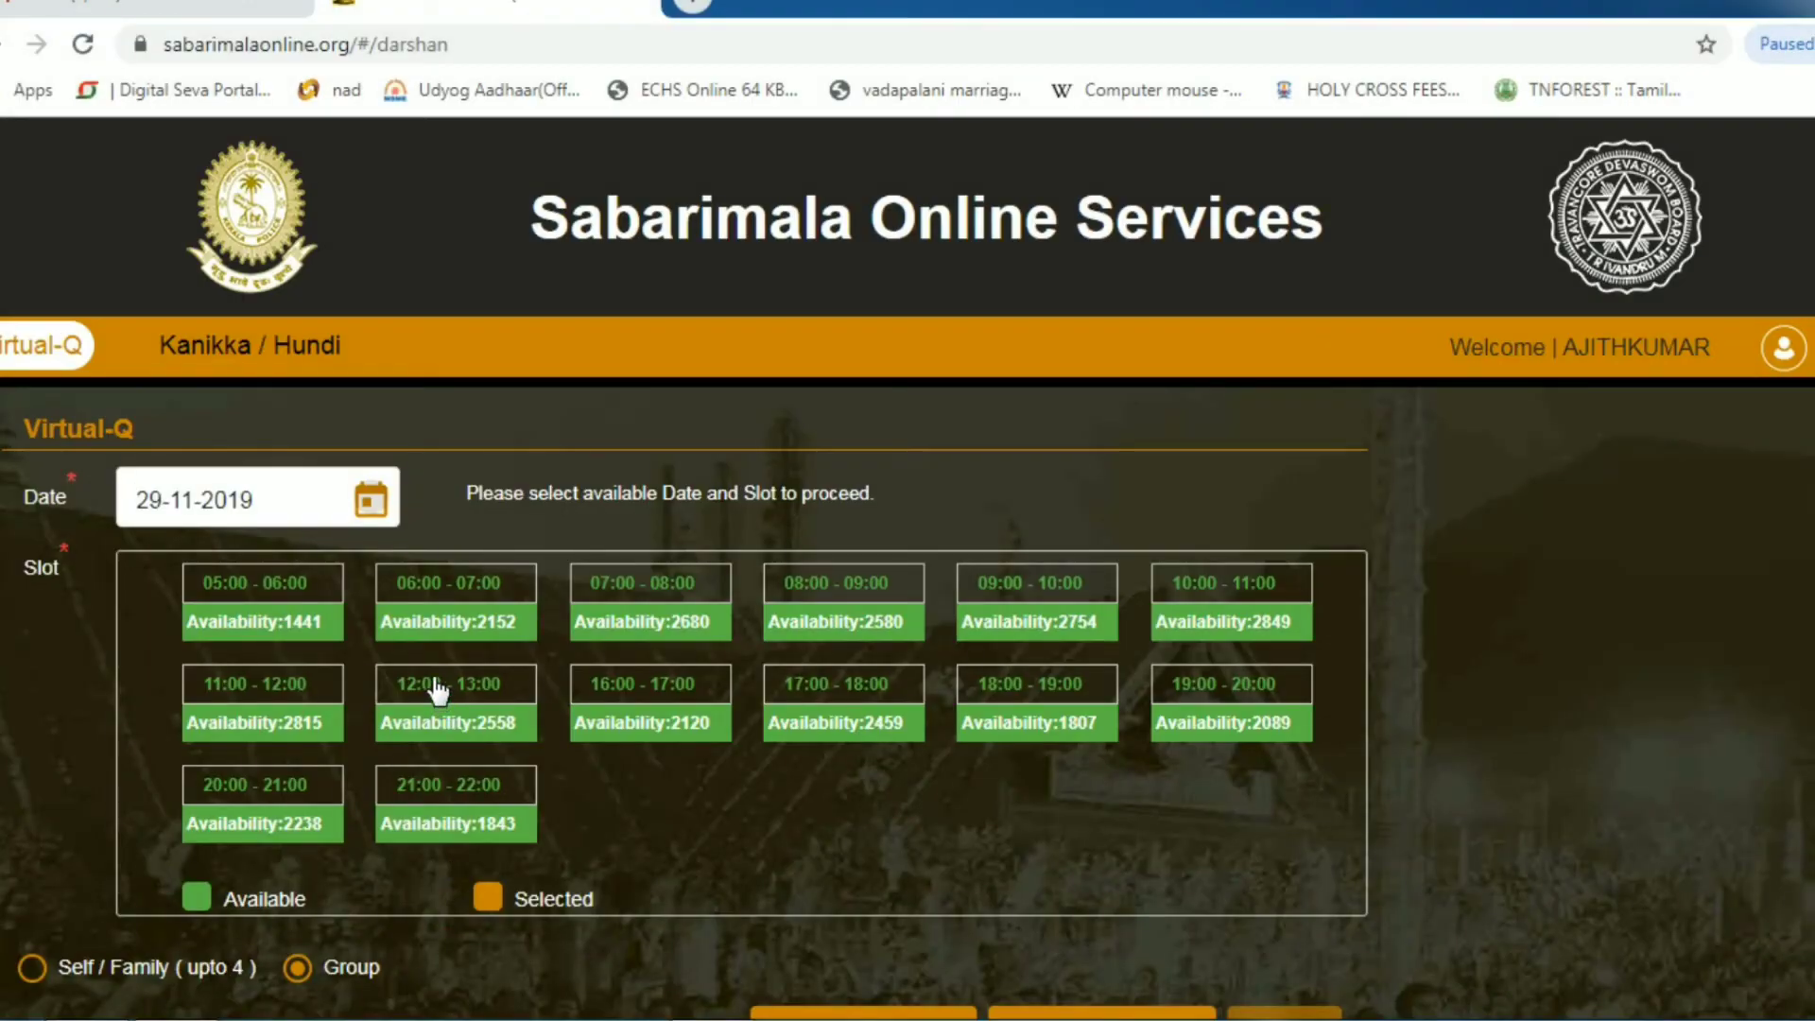
- Choose the 07:00 - 08:00 darshan slot
left_click(643, 626)
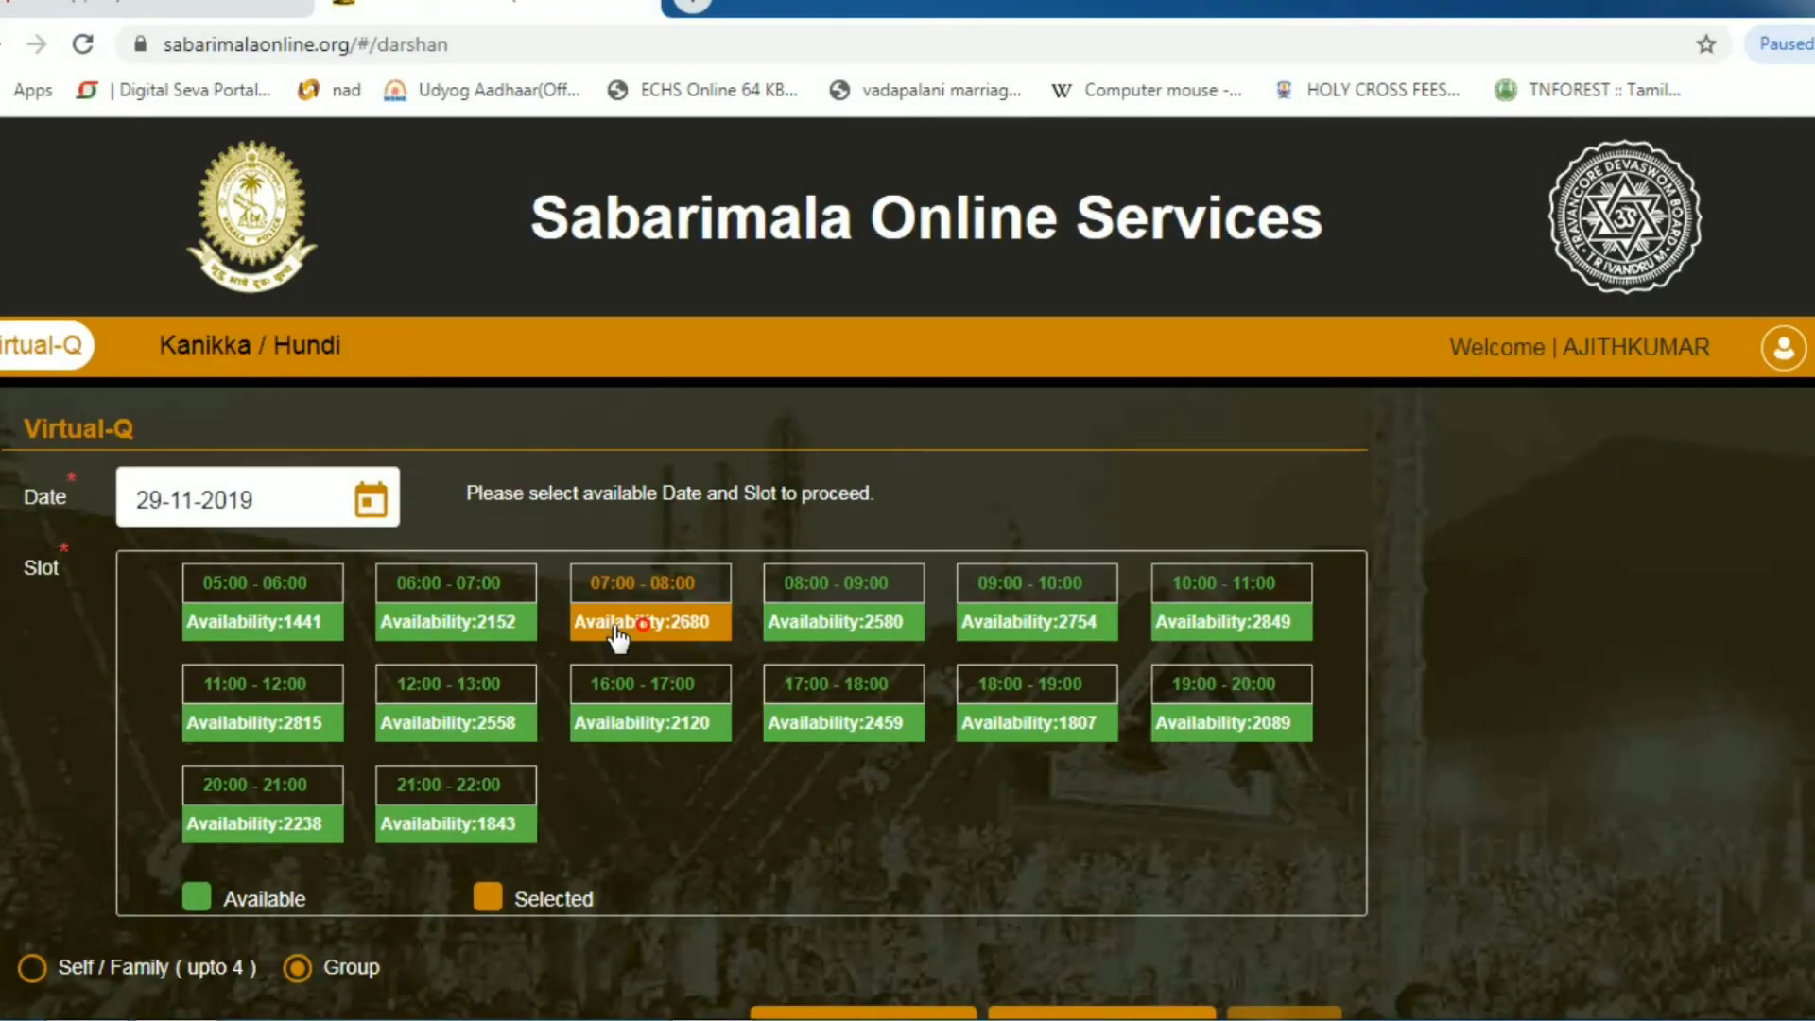
scroll(610, 662, "down", 5)
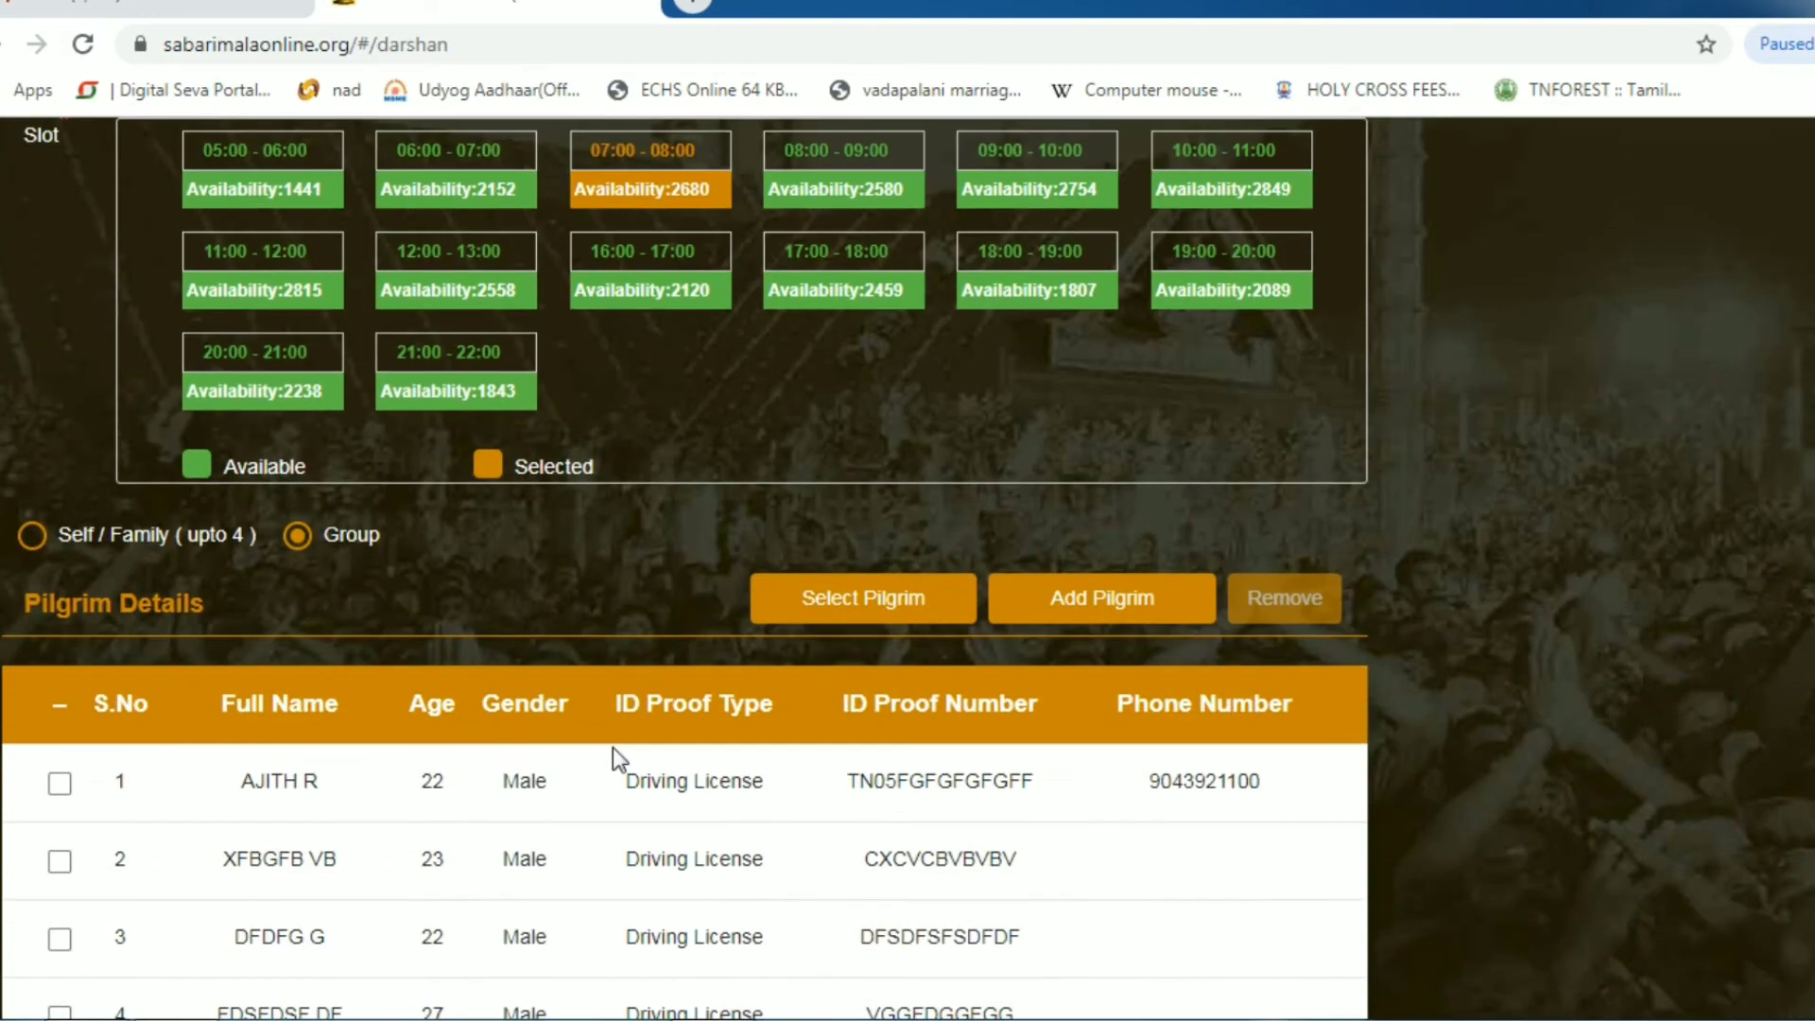
scroll(491, 662, "down", 2)
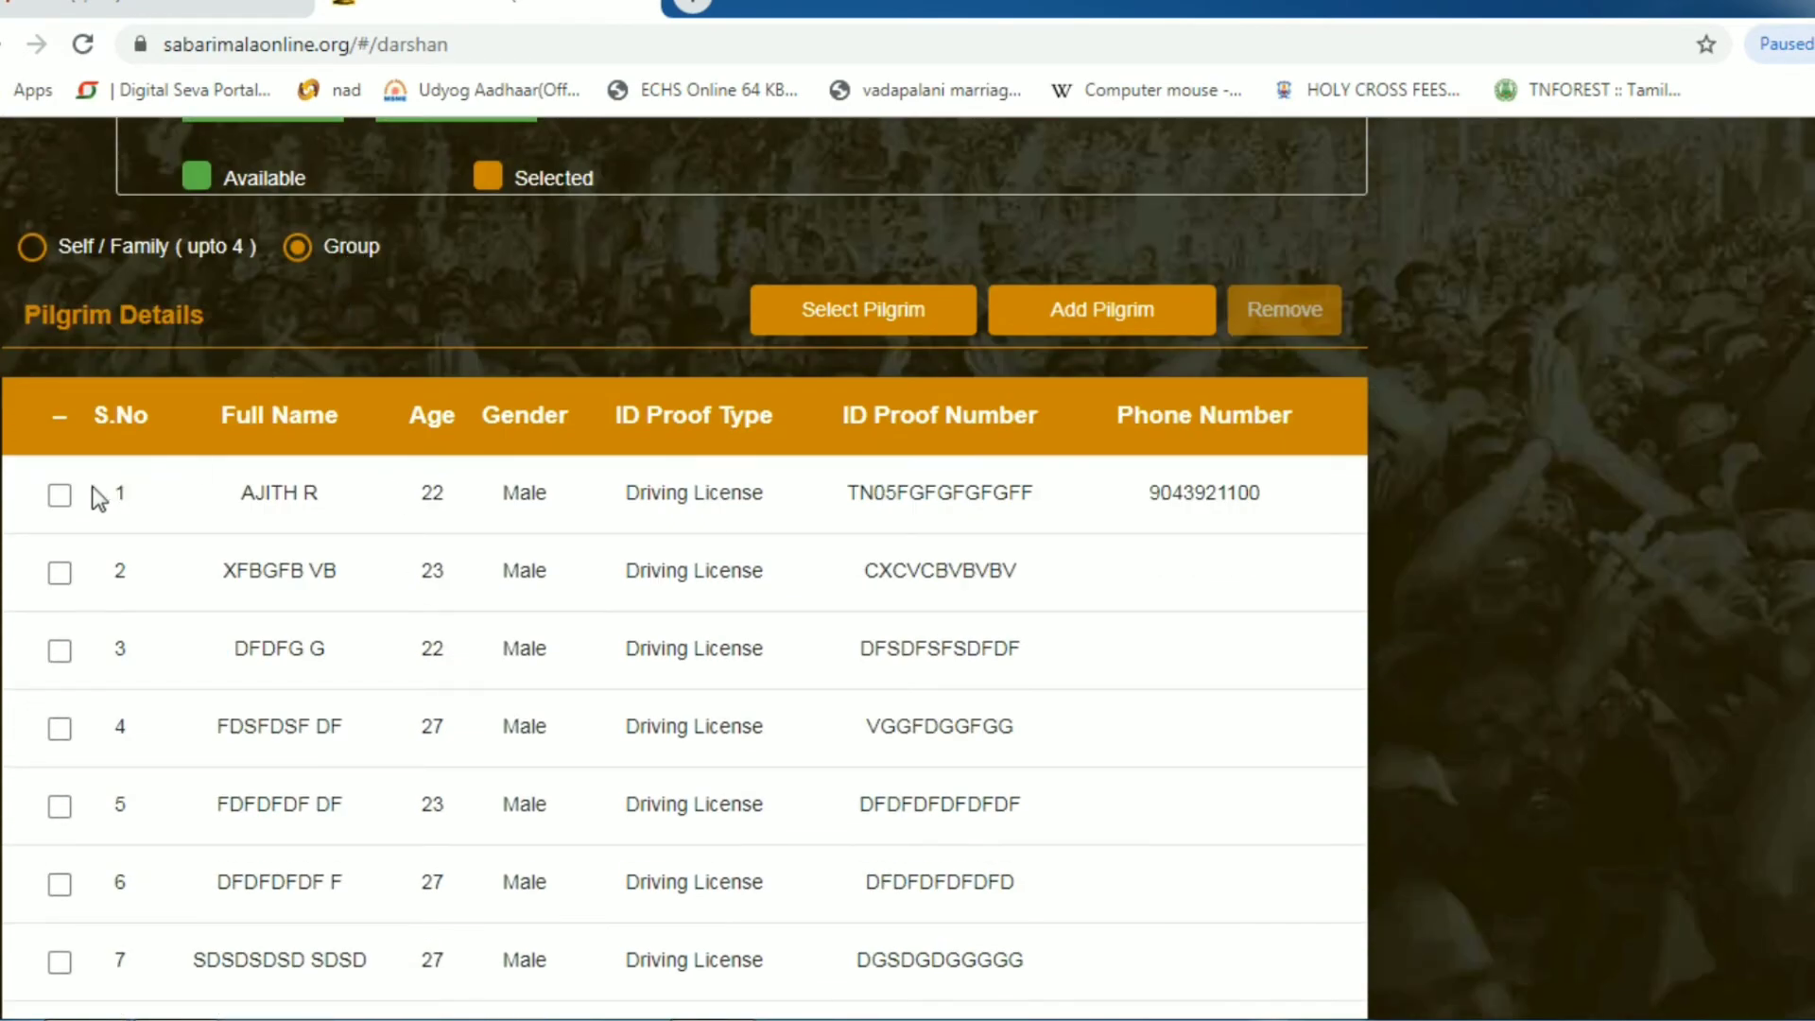
- Tick all ten pilgrims in the Pilgrim Details list for the booking
left_click(59, 494)
left_click(60, 573)
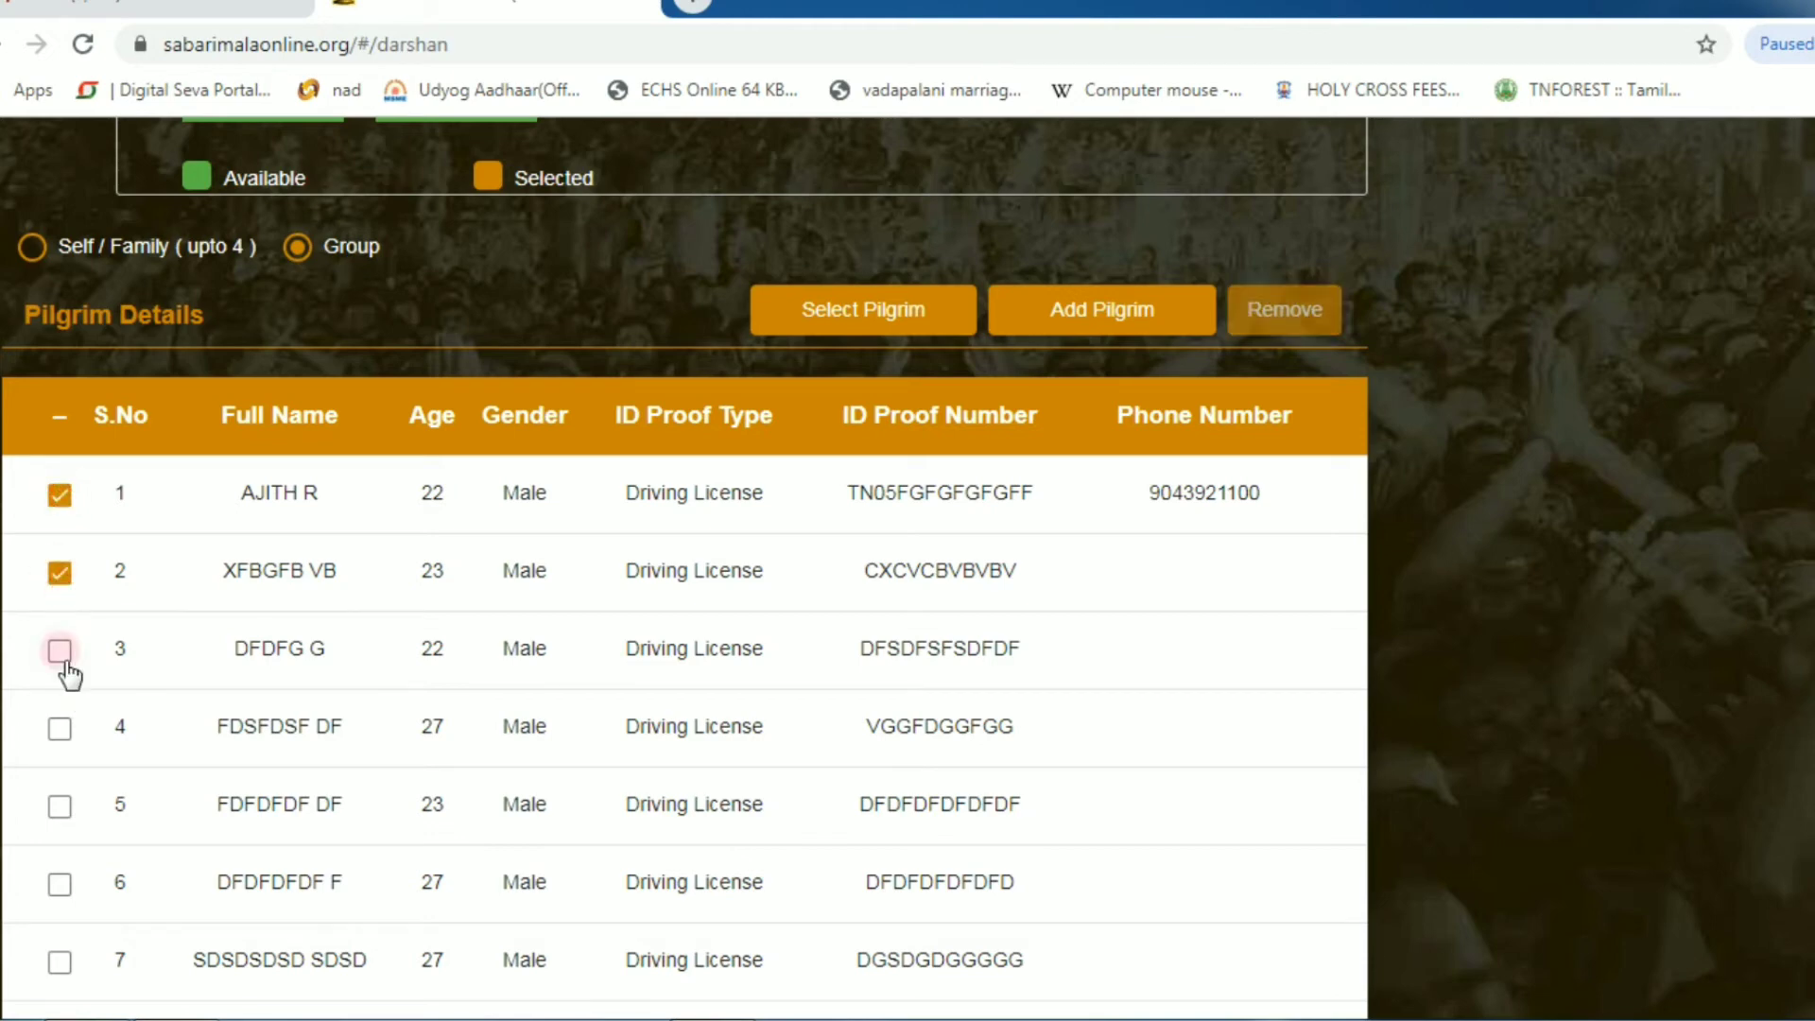
left_click(59, 650)
left_click(60, 728)
left_click(59, 805)
left_click(59, 883)
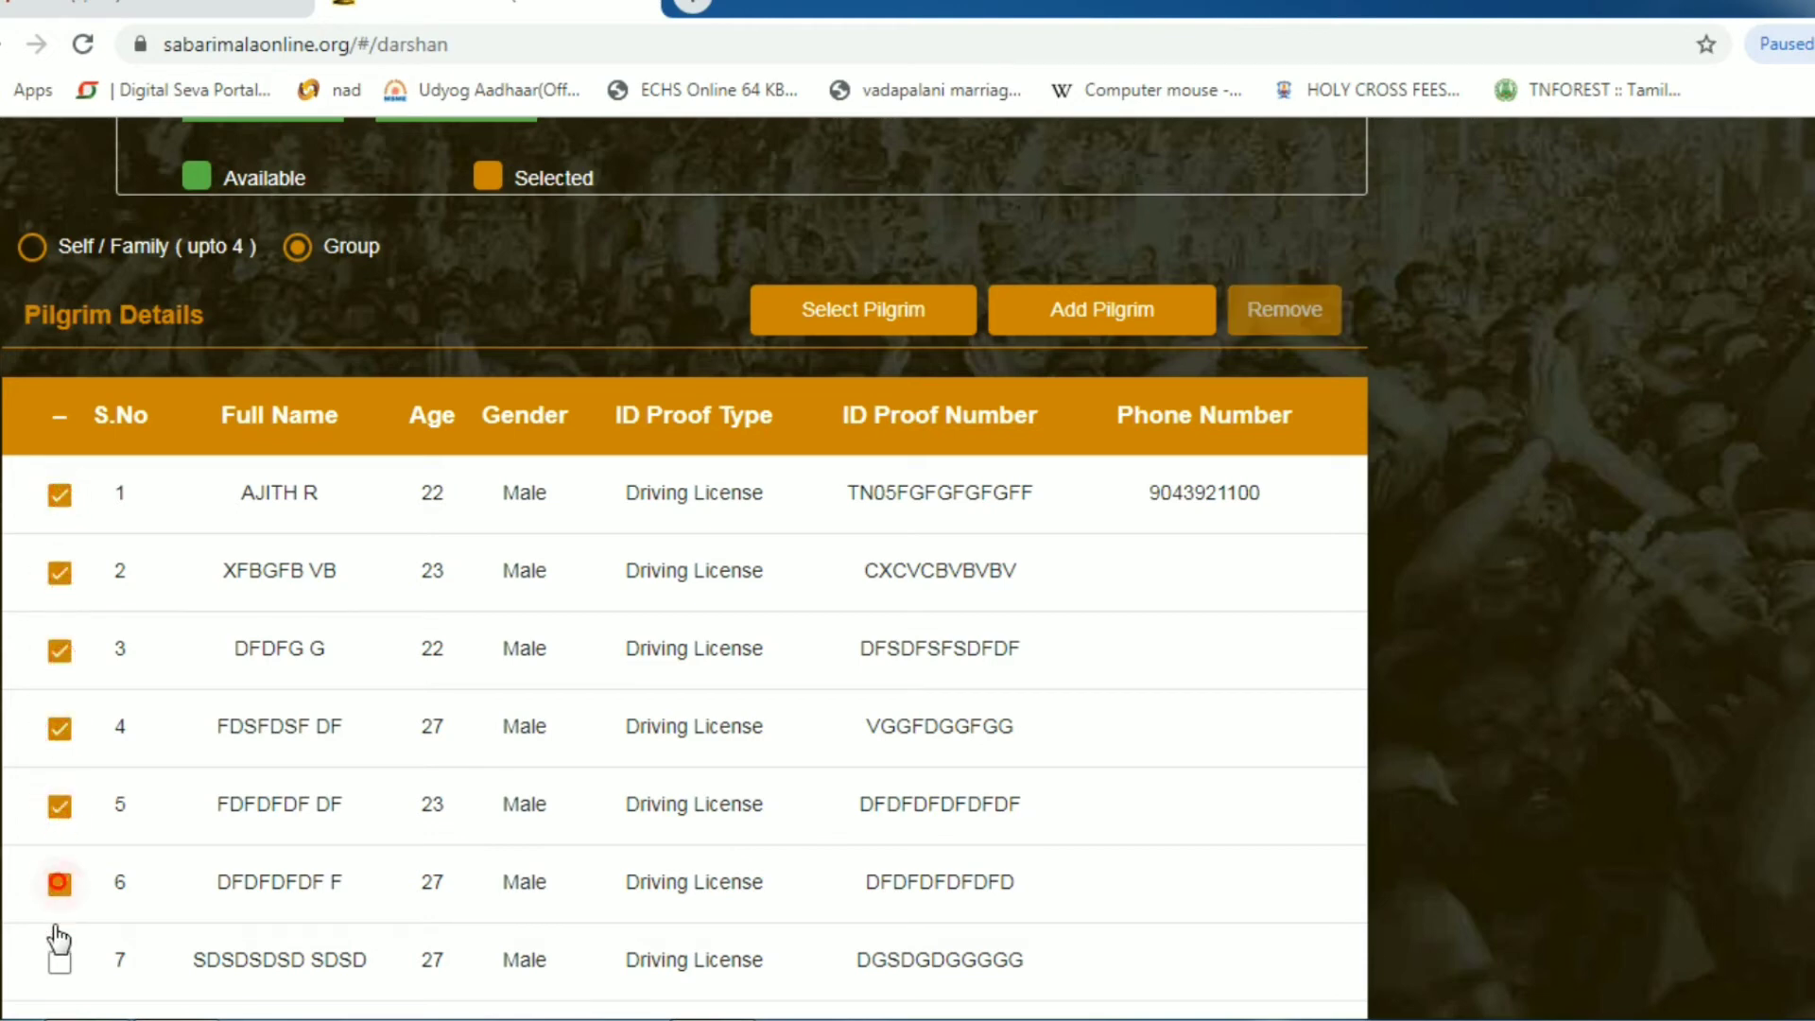
scroll(58, 938, "down", 3)
left_click(58, 674)
left_click(60, 752)
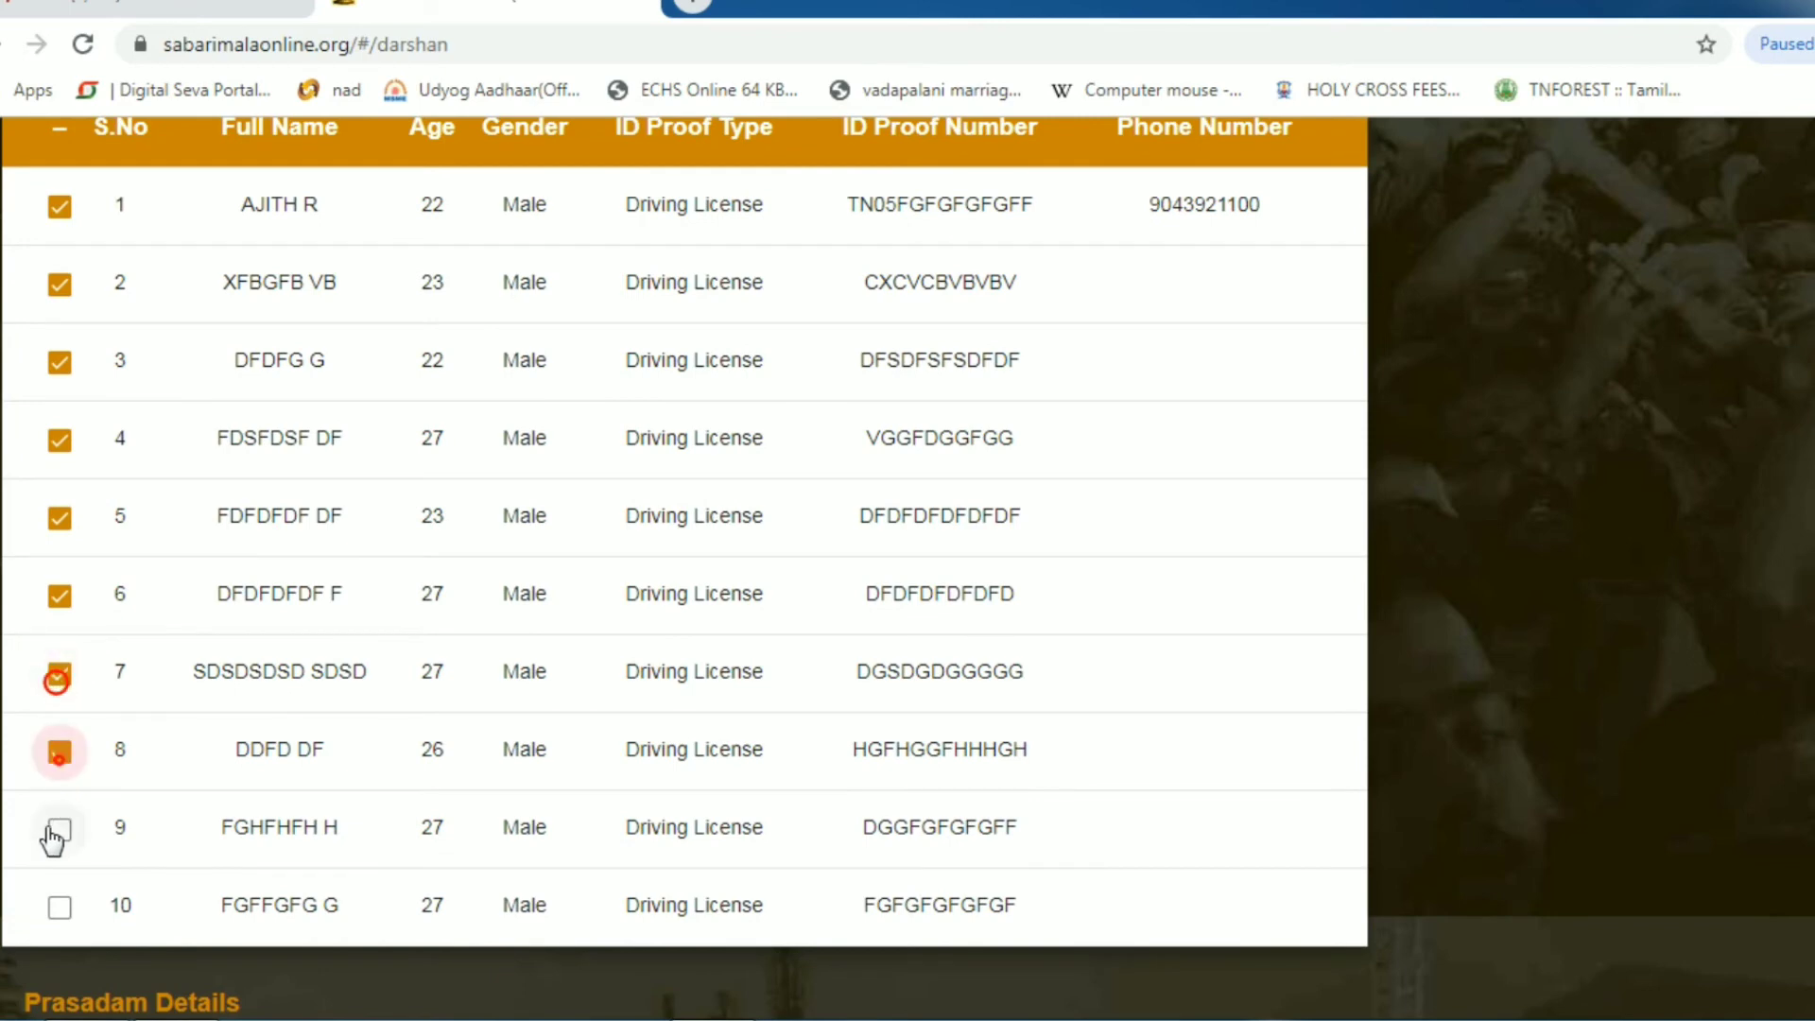
left_click(53, 832)
left_click(59, 908)
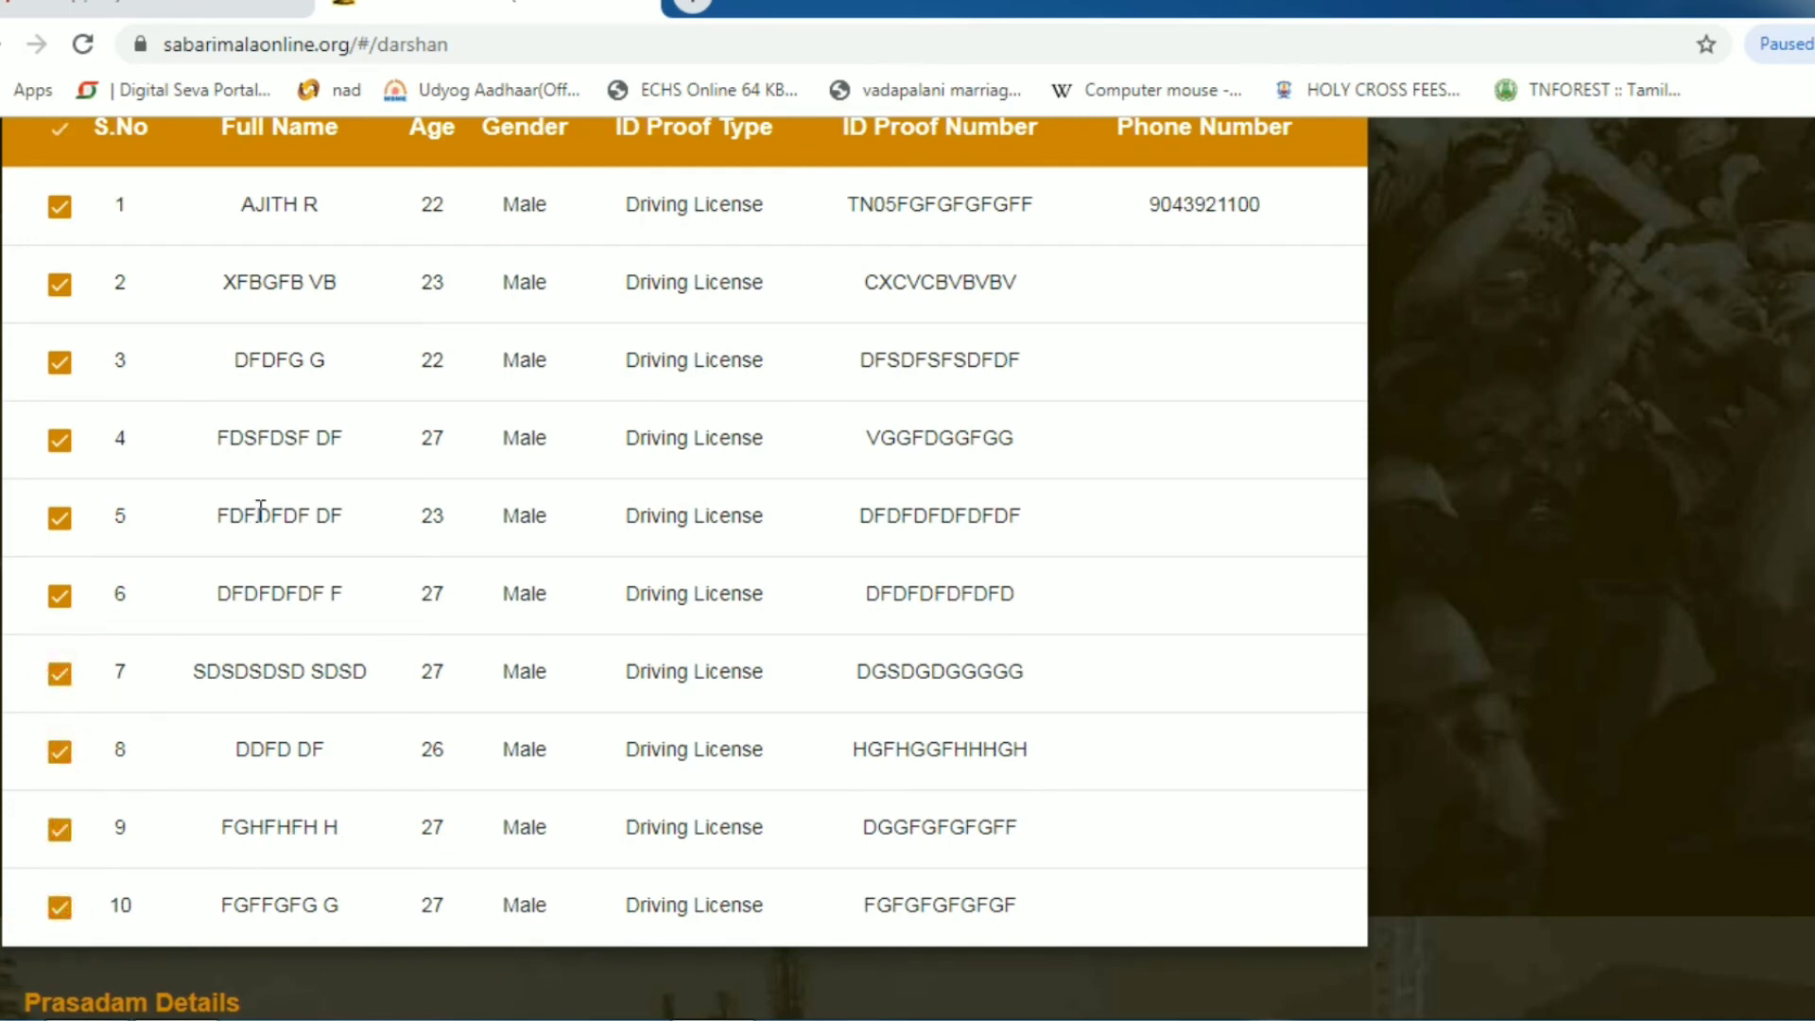
scroll(261, 510, "down", 6)
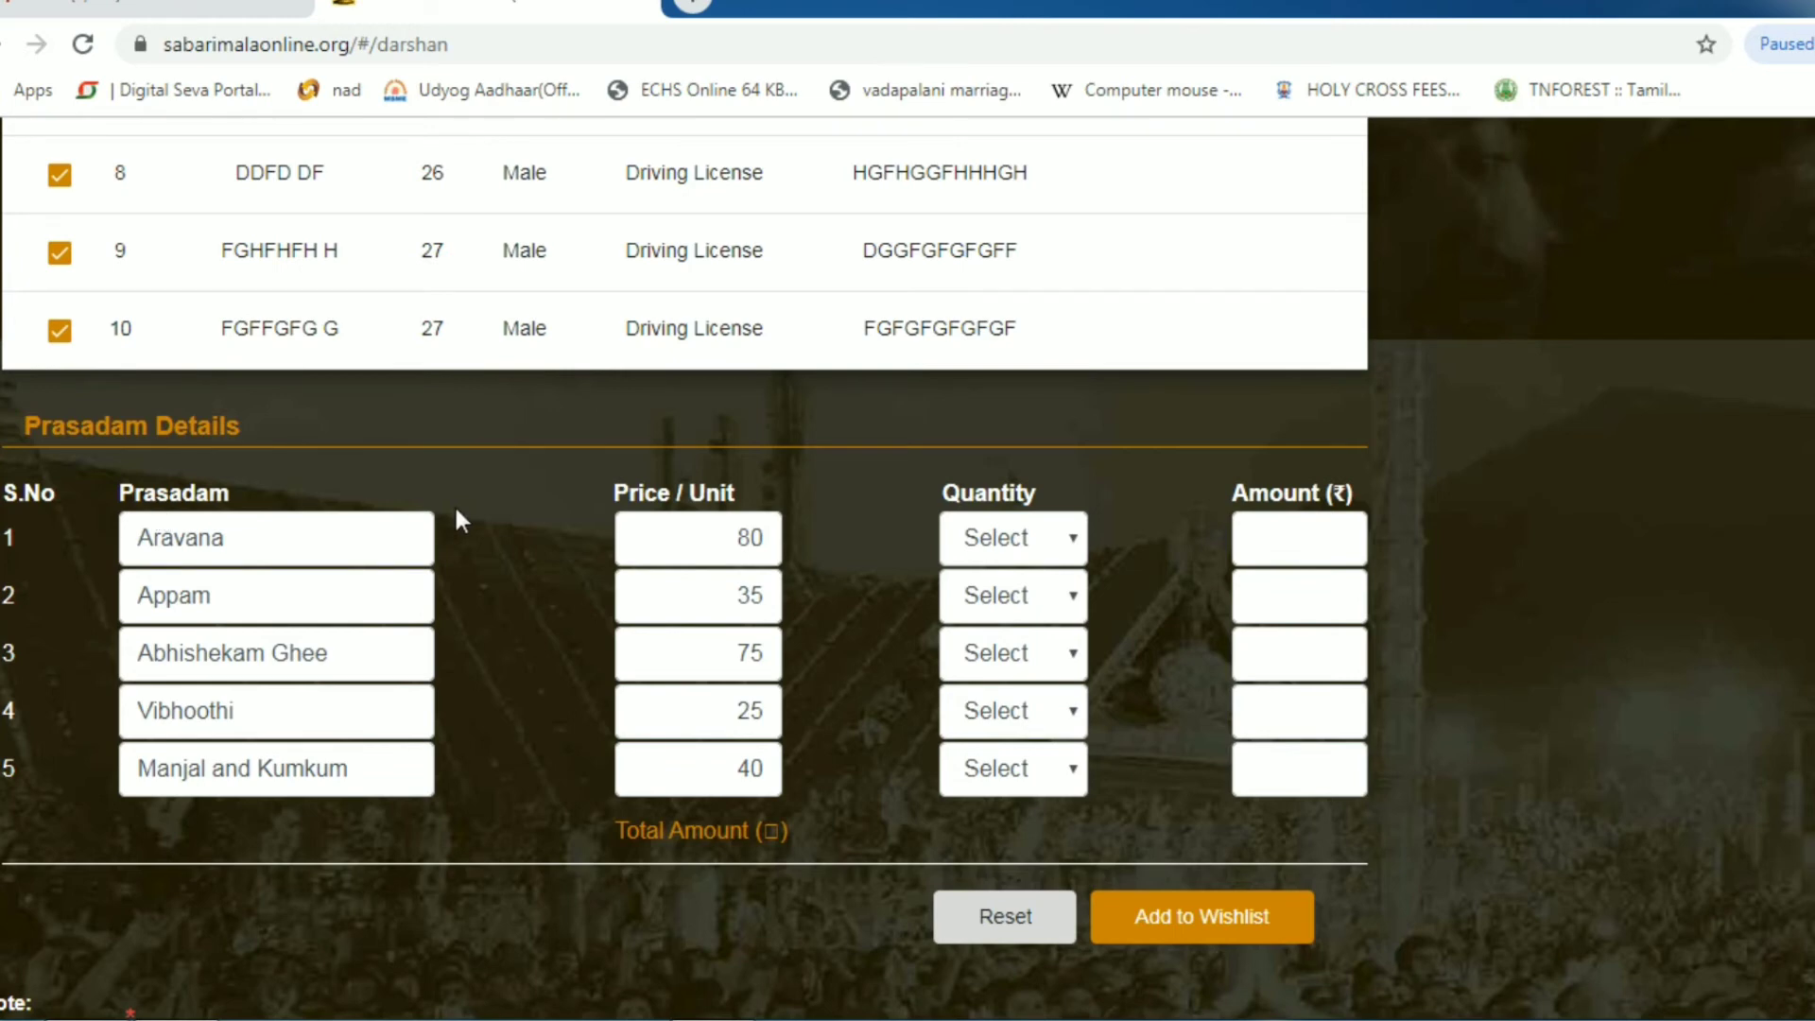
- Add the 29-11-2019, 07:00 - 08:00 booking for ten pilgrims to the wishlist
left_click(1161, 926)
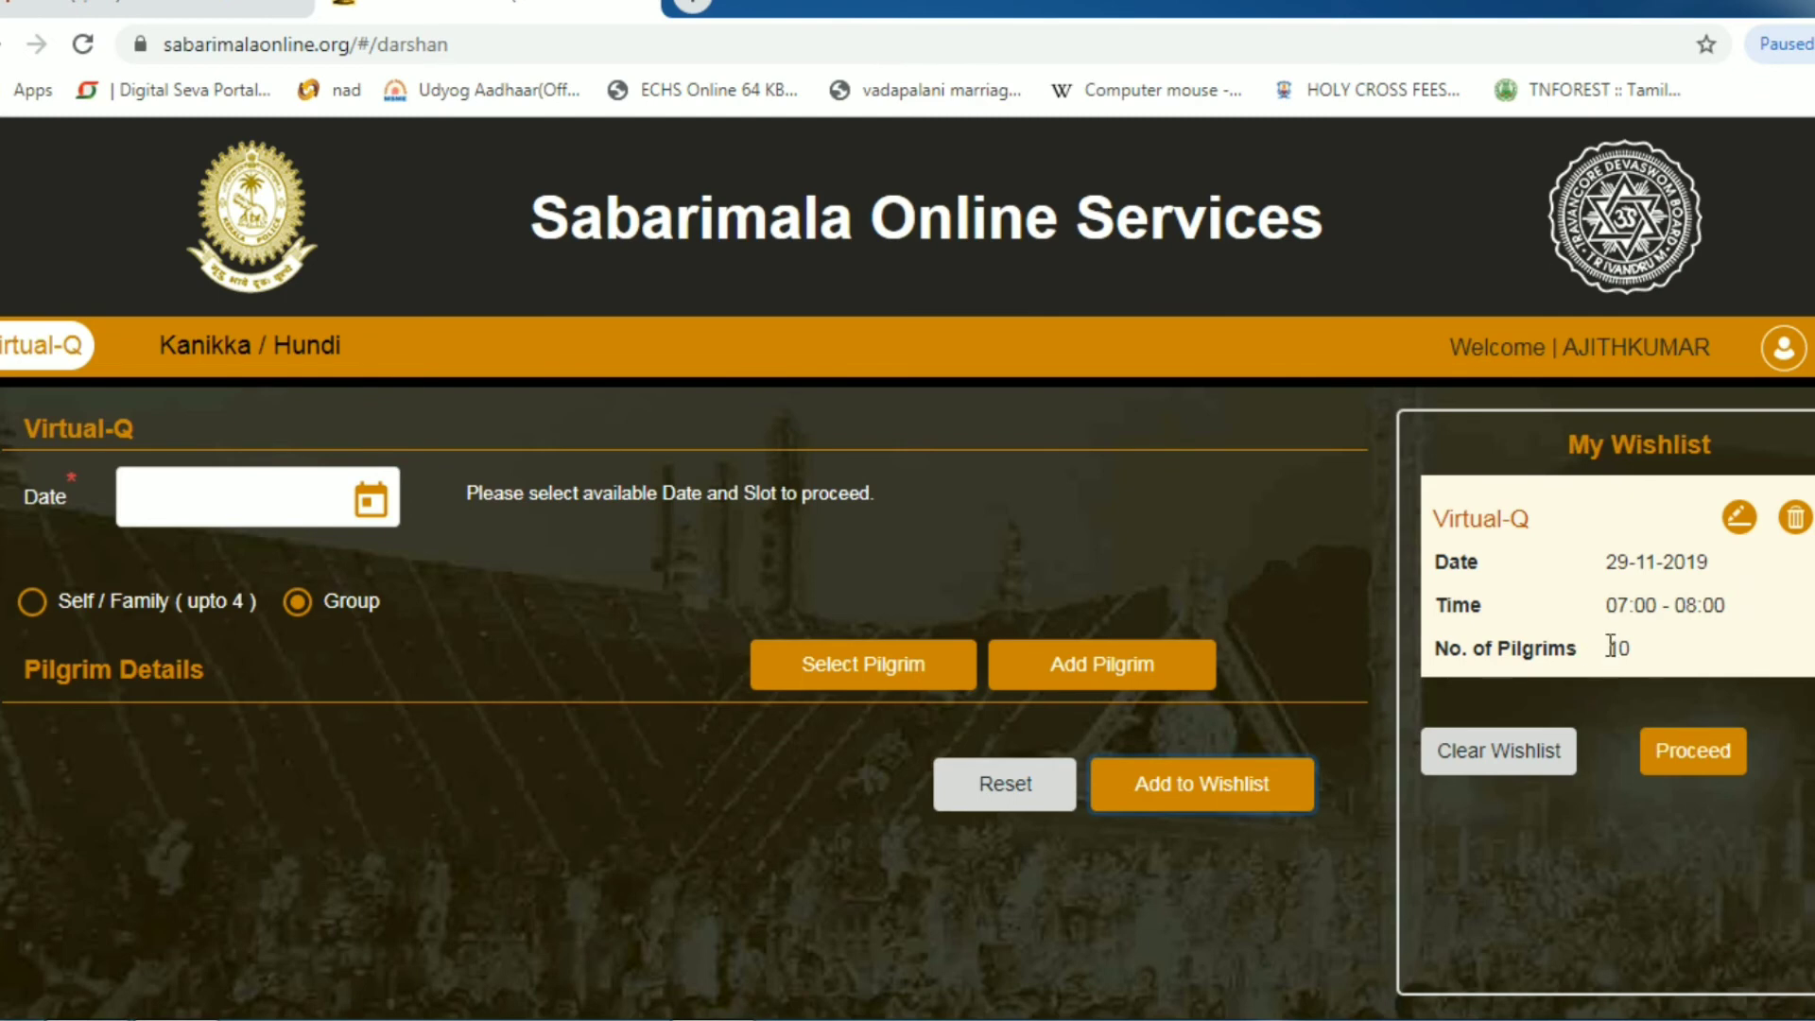
- Proceed with the wishlisted 29-11-2019 booking through payment to the printable coupons
left_click(1670, 760)
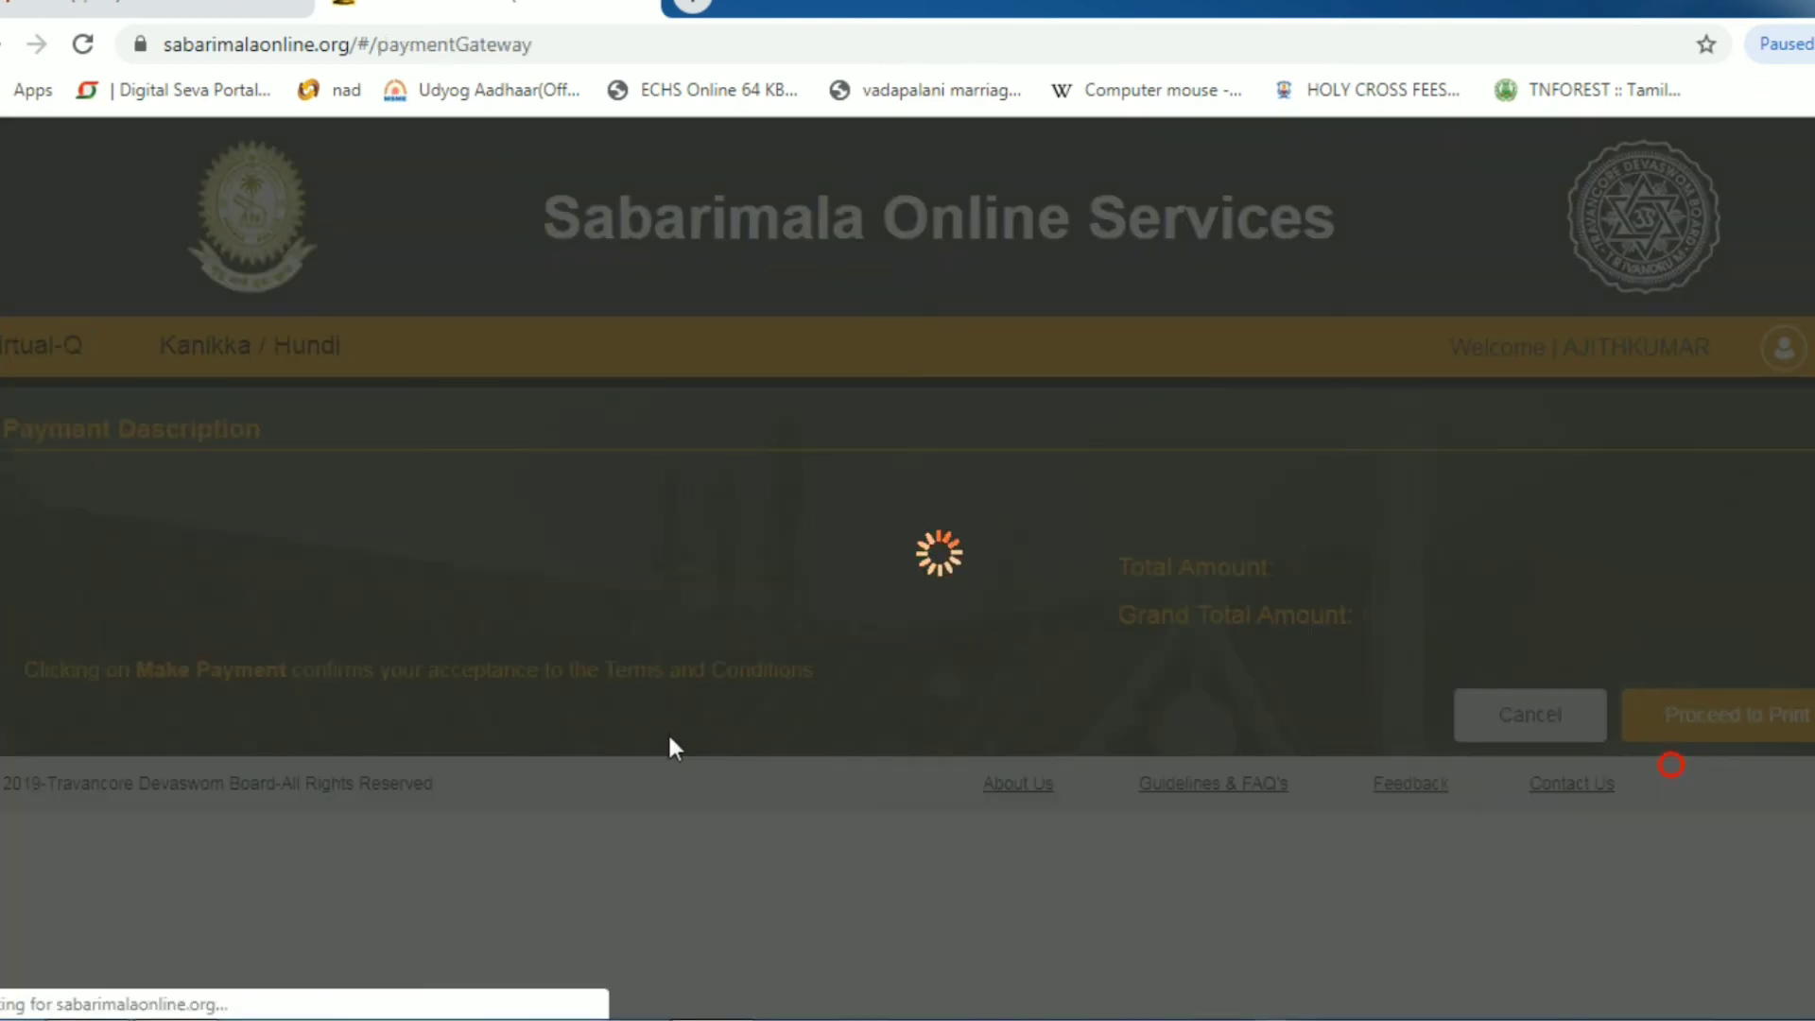
scroll(677, 736, "down", 1)
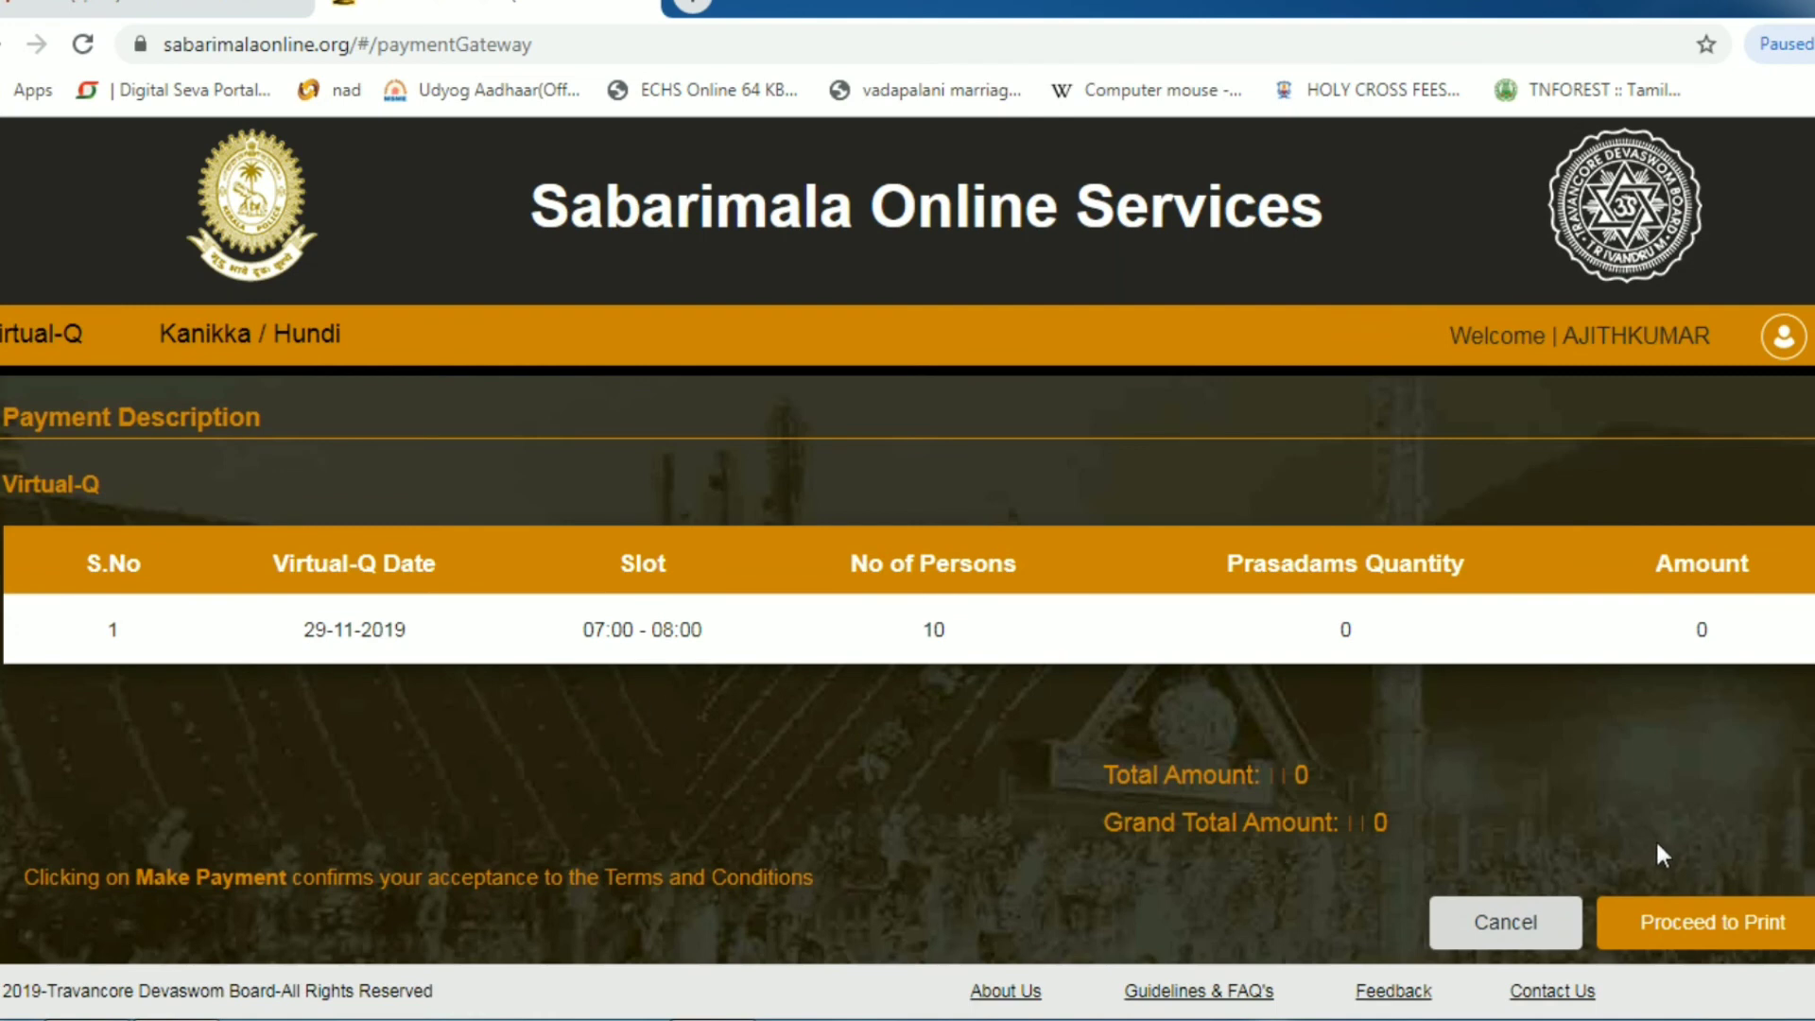
left_click(1676, 921)
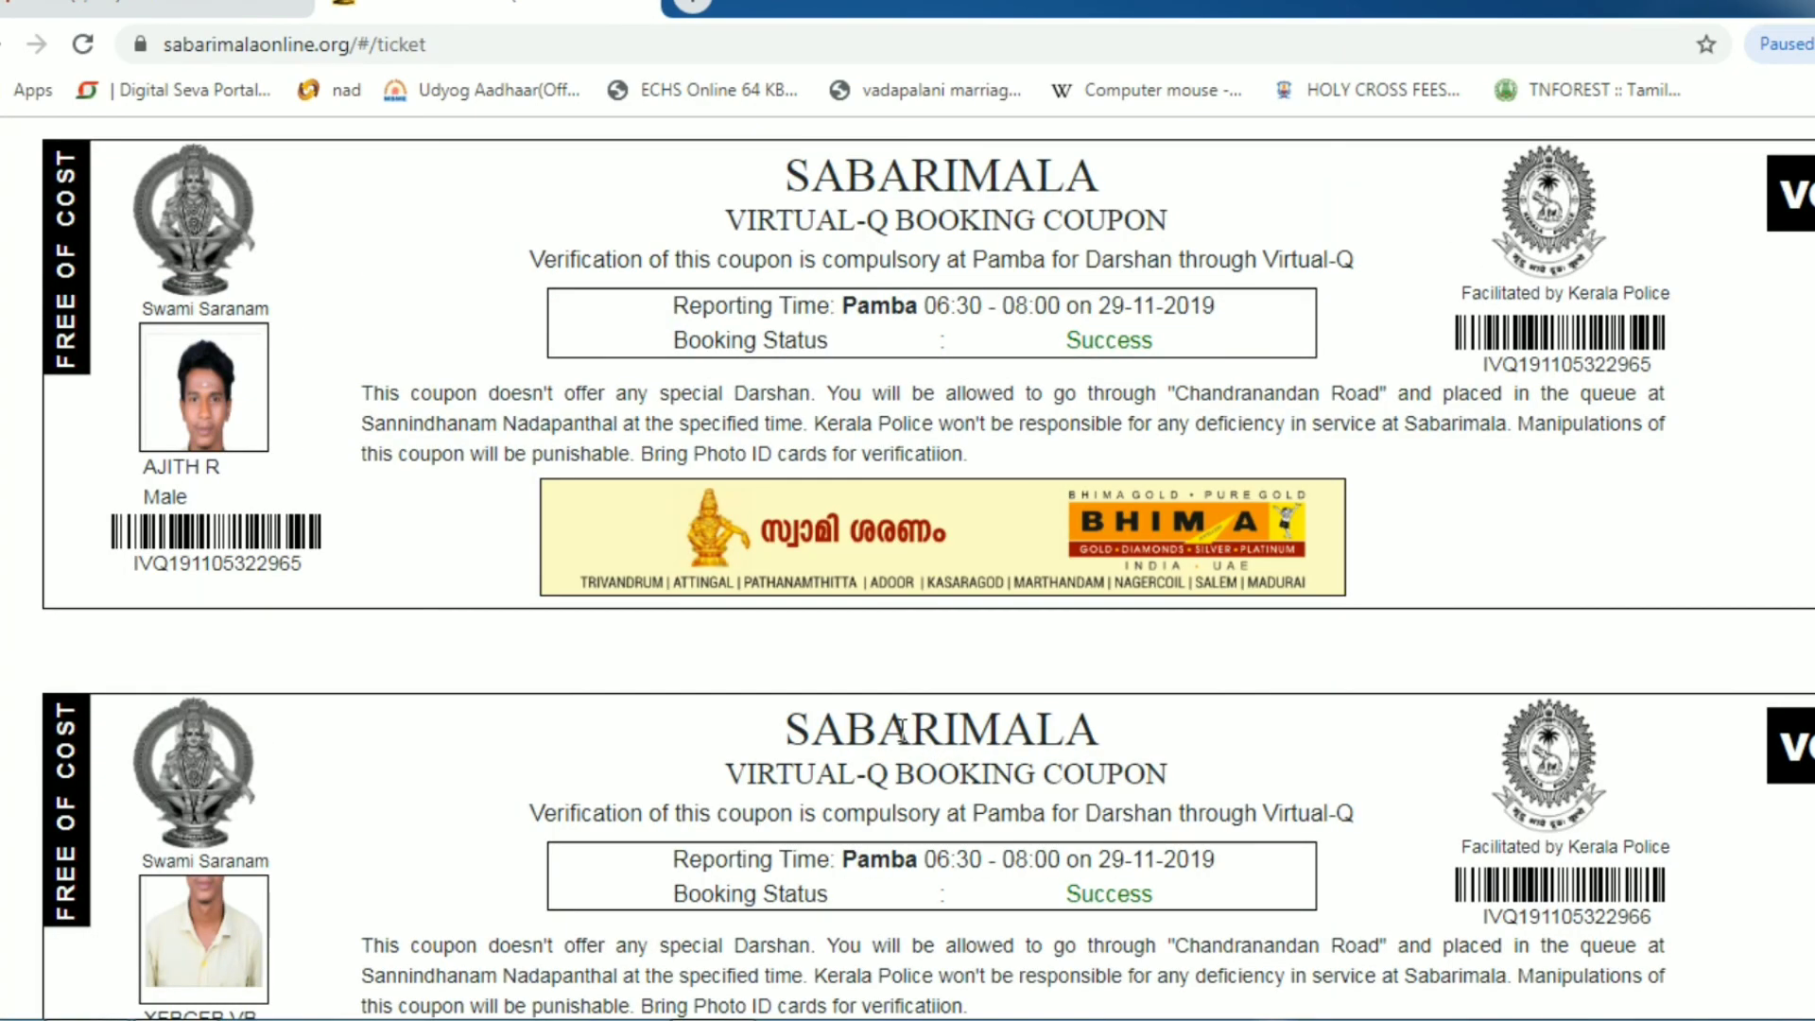
- Send all ten Success-status coupons, with Pamba reporting 06:30–08:00, to print
scroll(898, 728, "down", 15)
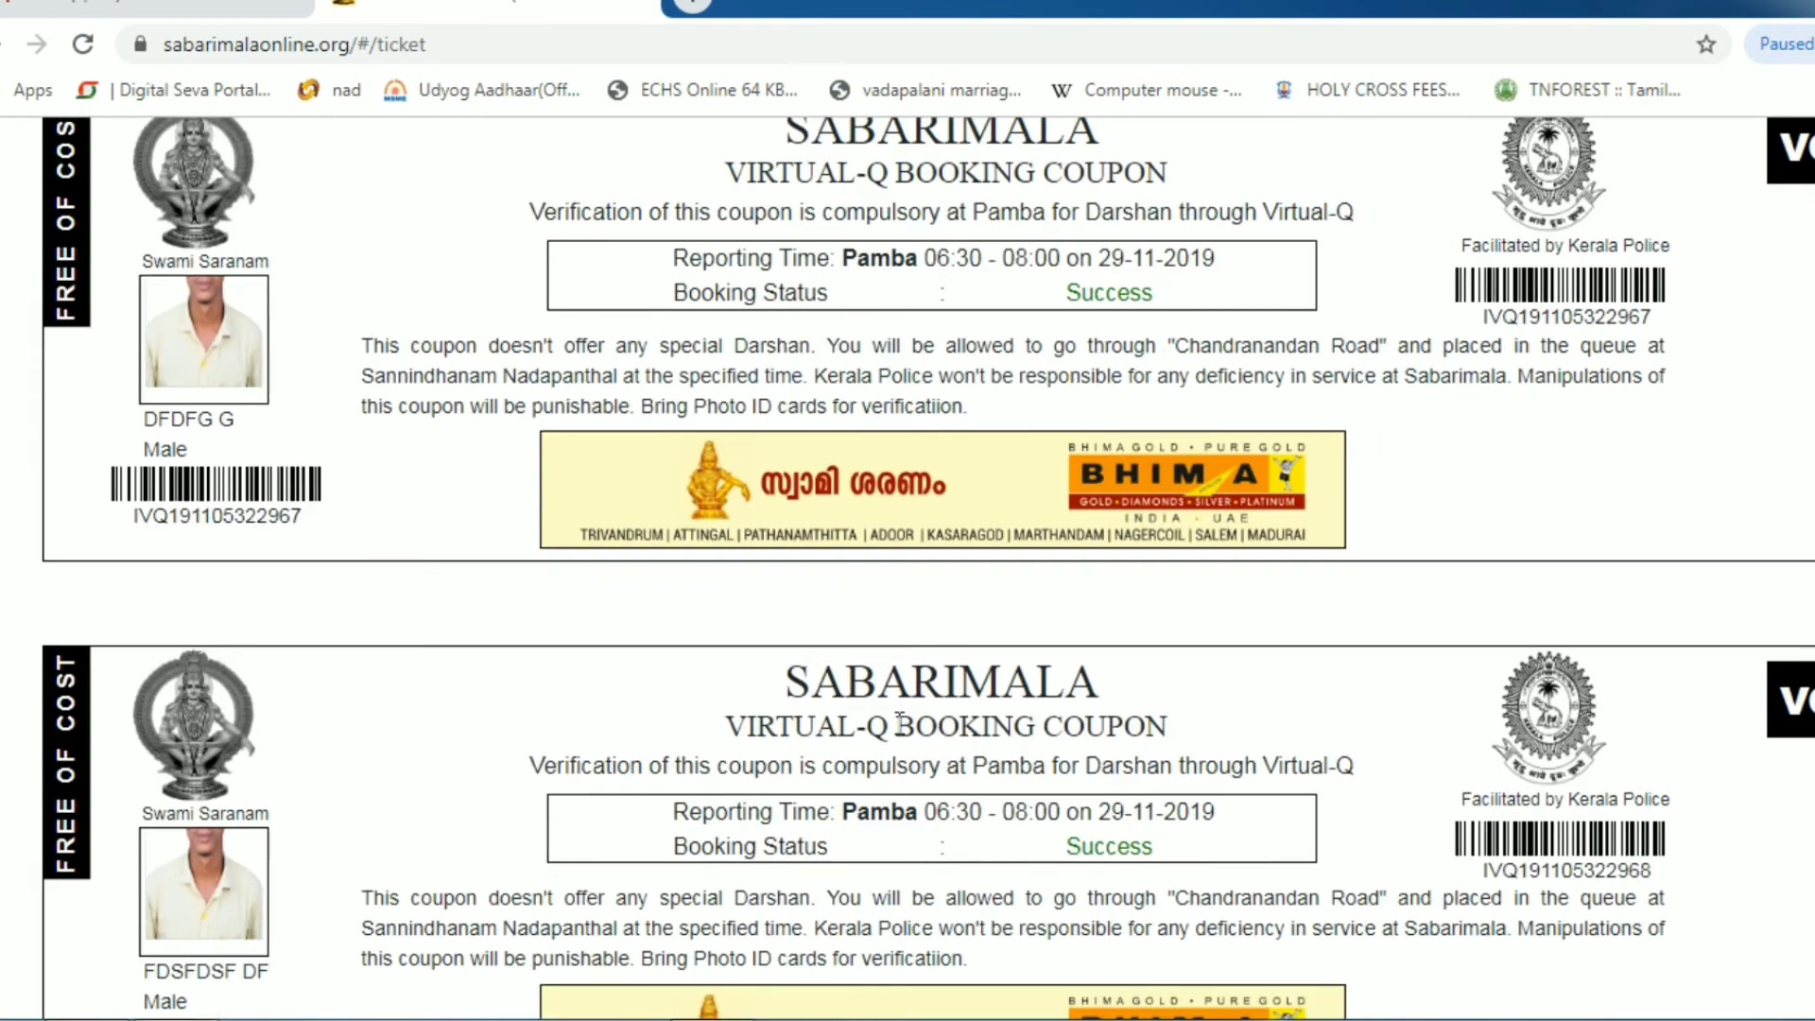
scroll(899, 723, "down", 20)
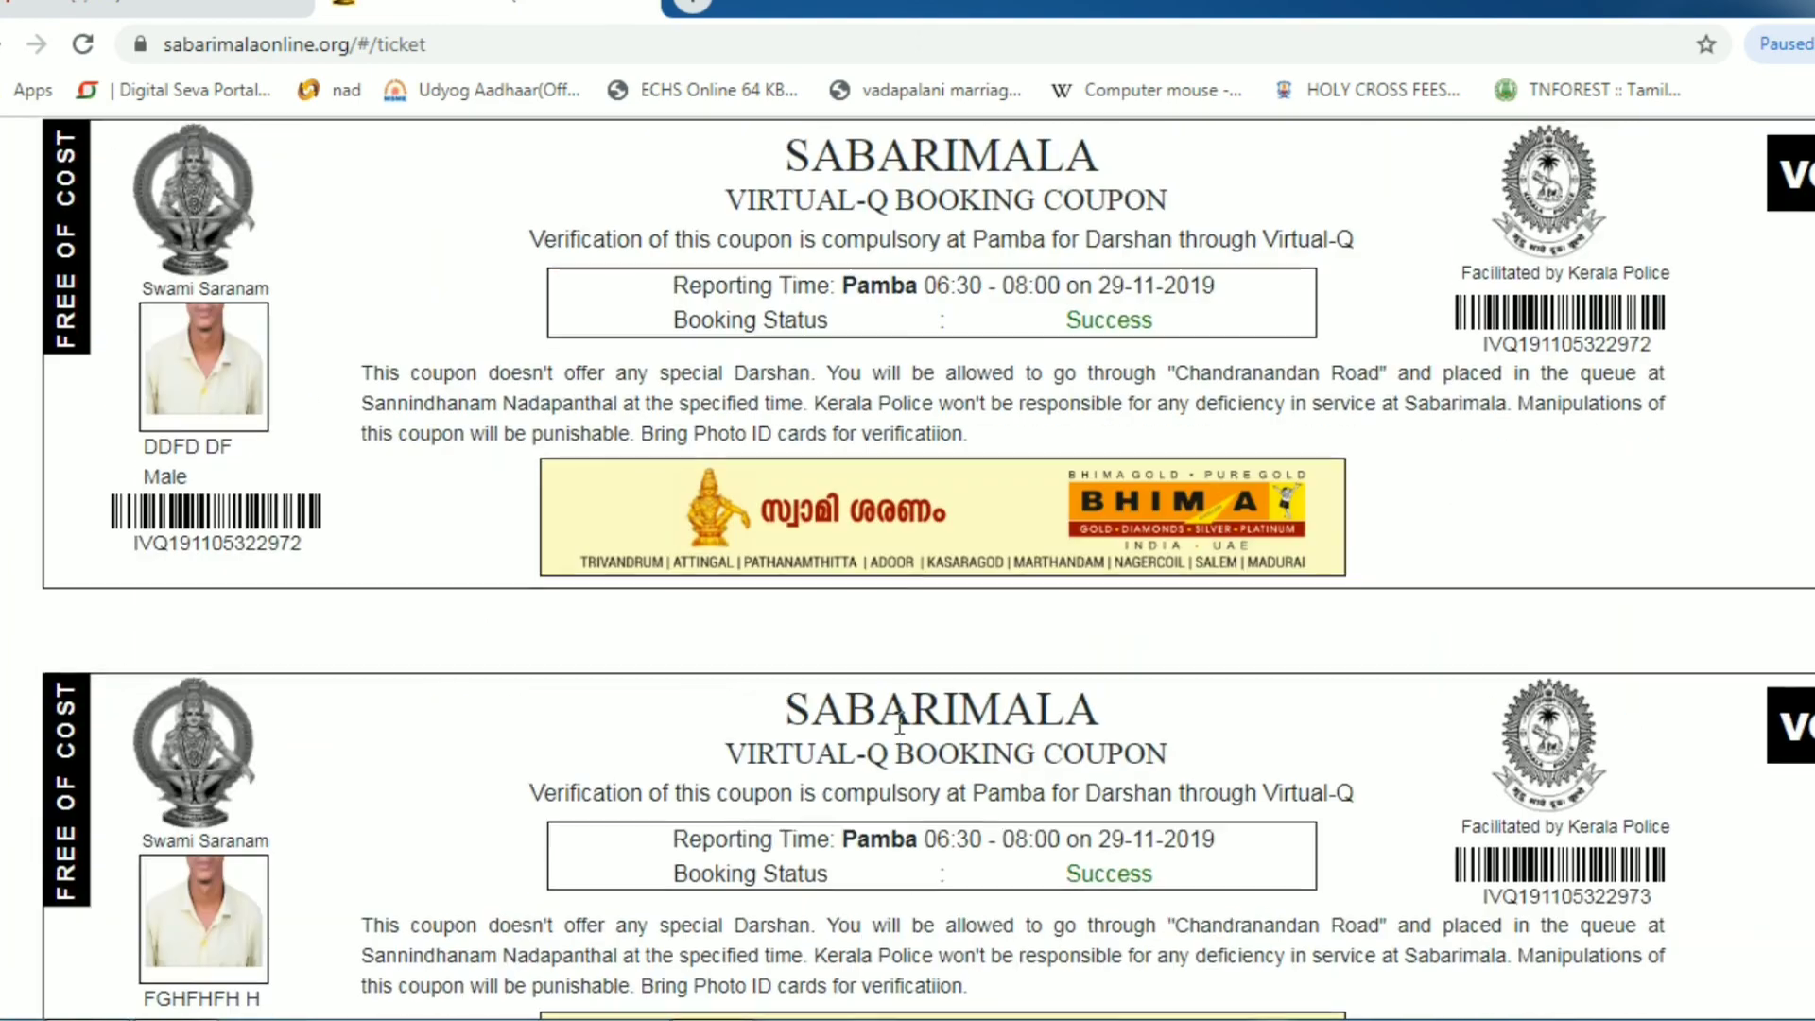
scroll(899, 723, "down", 2)
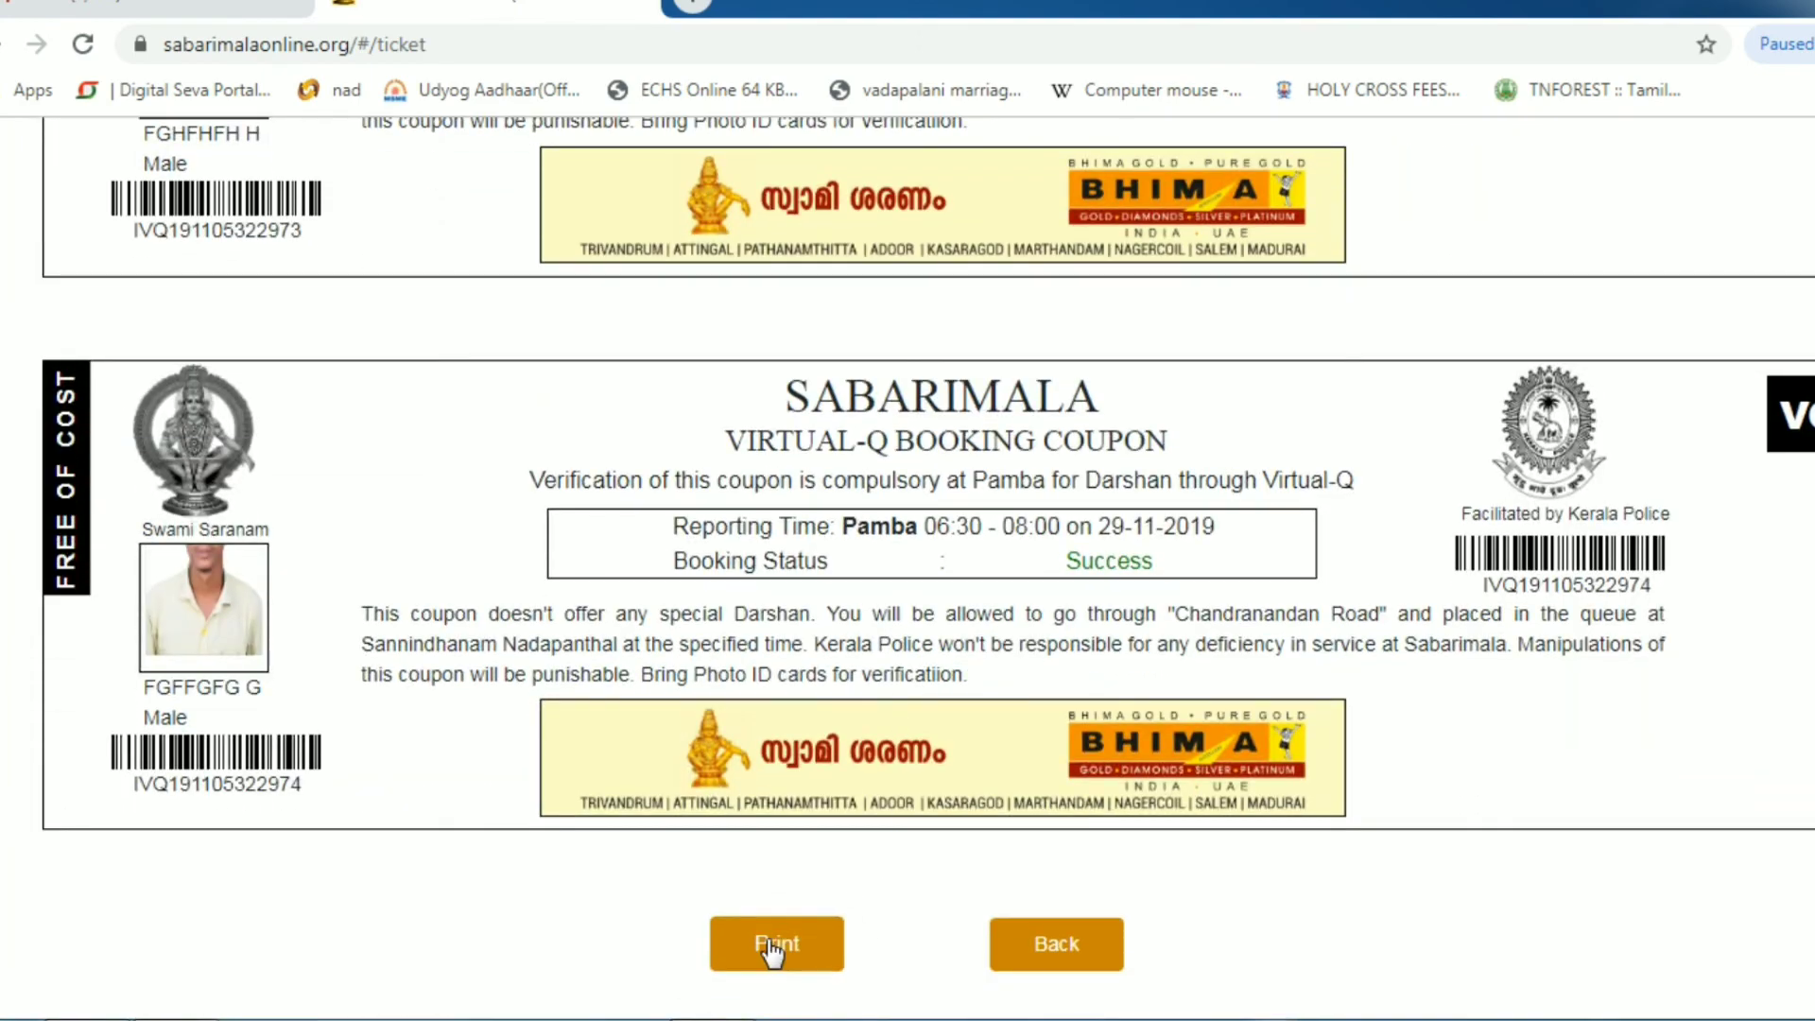
left_click(764, 941)
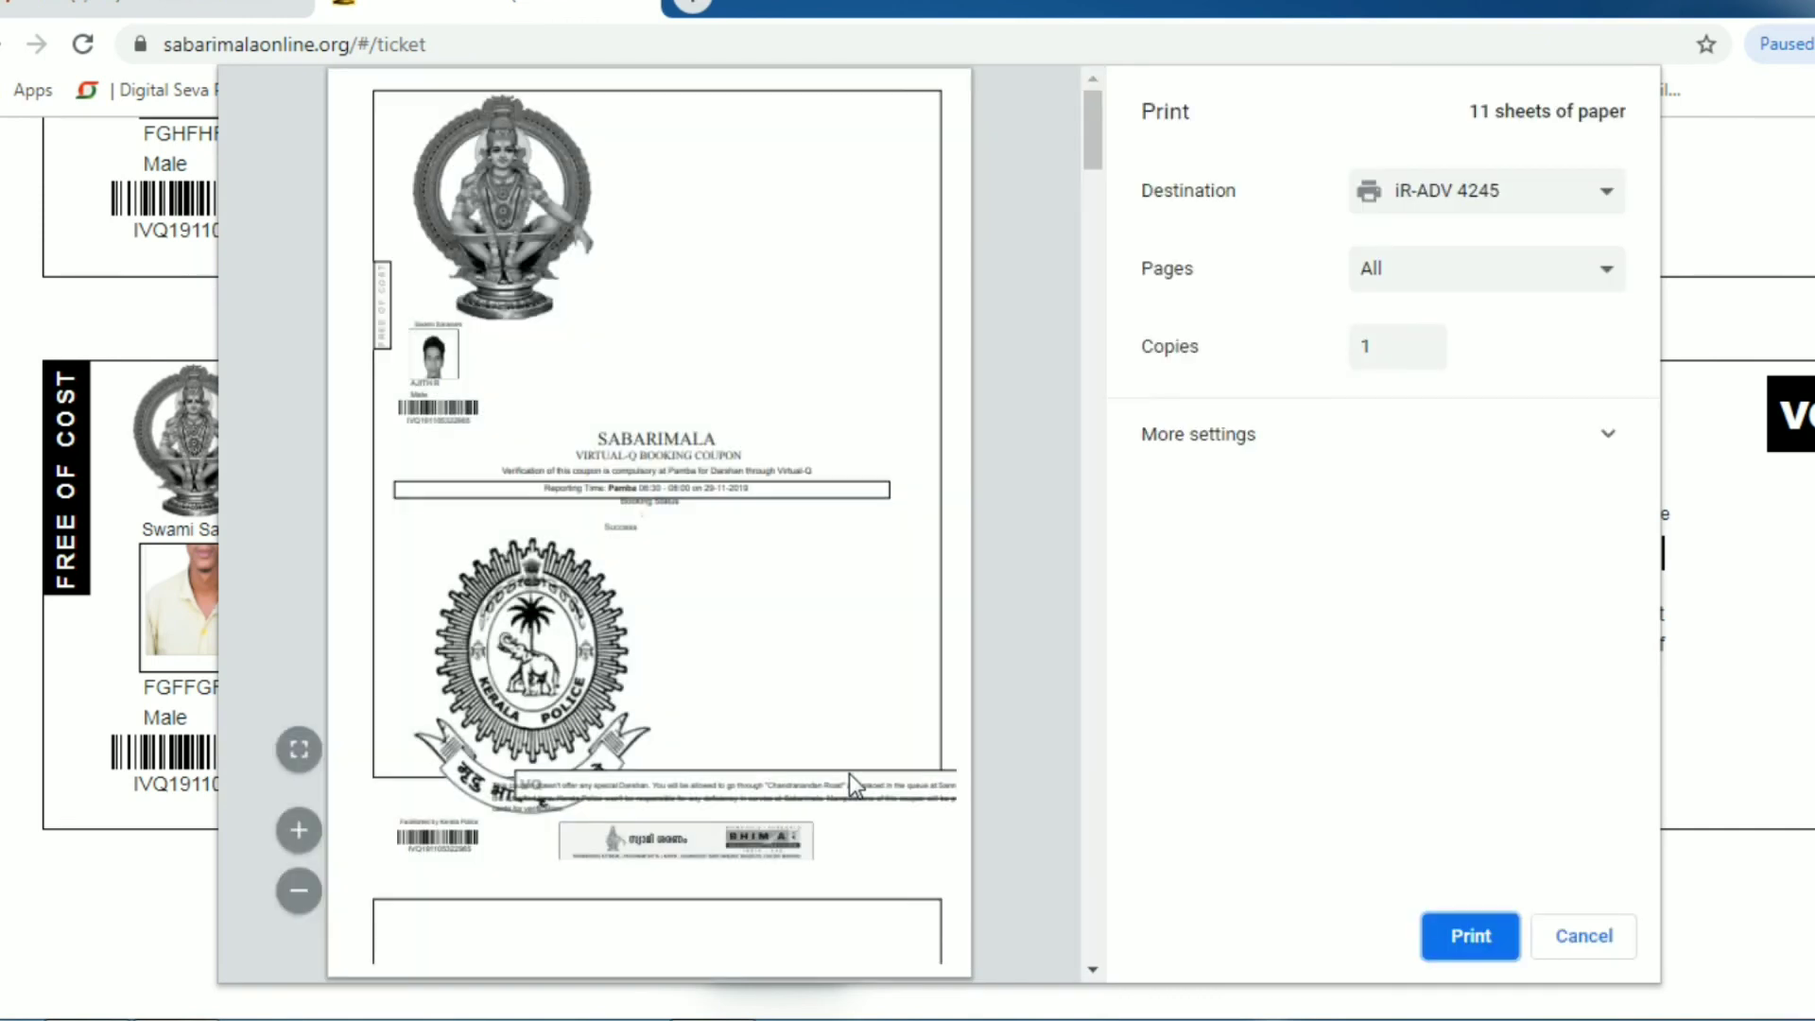
- Expand More settings to review A4 paper, minimum margins and scale for the 11-sheet printout
left_click(1320, 438)
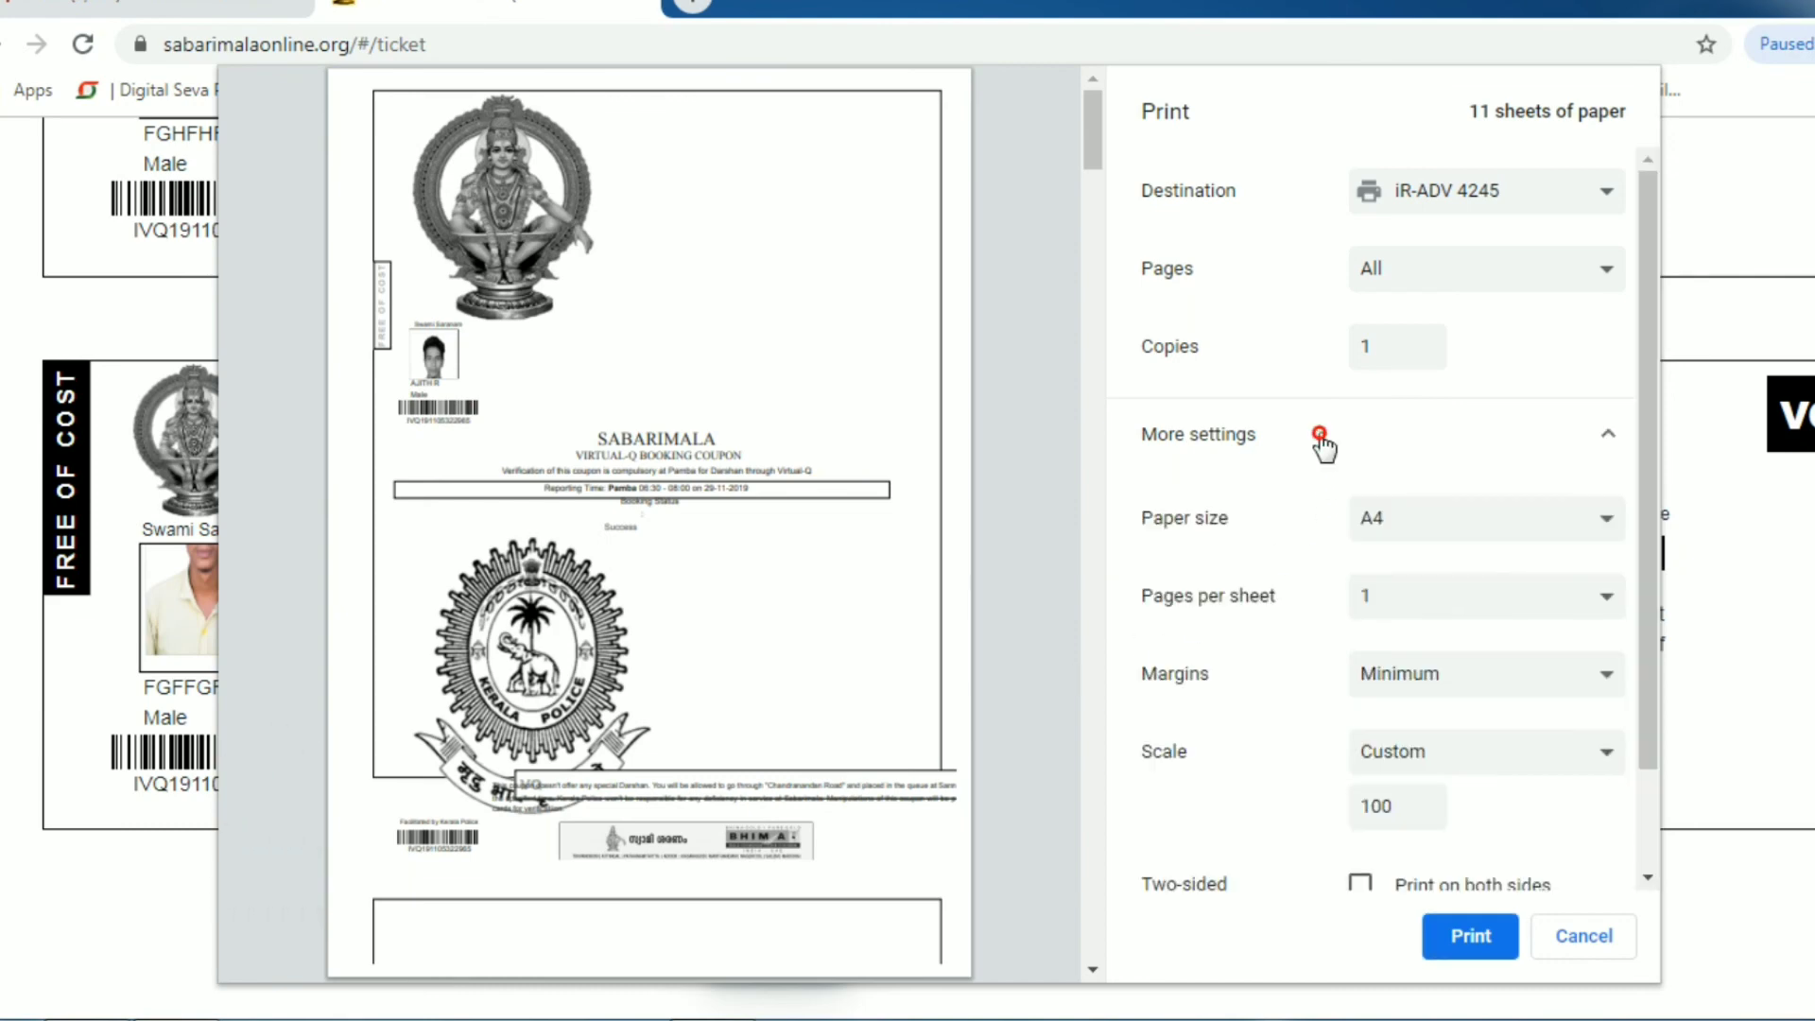
scroll(1390, 445, "down", 3)
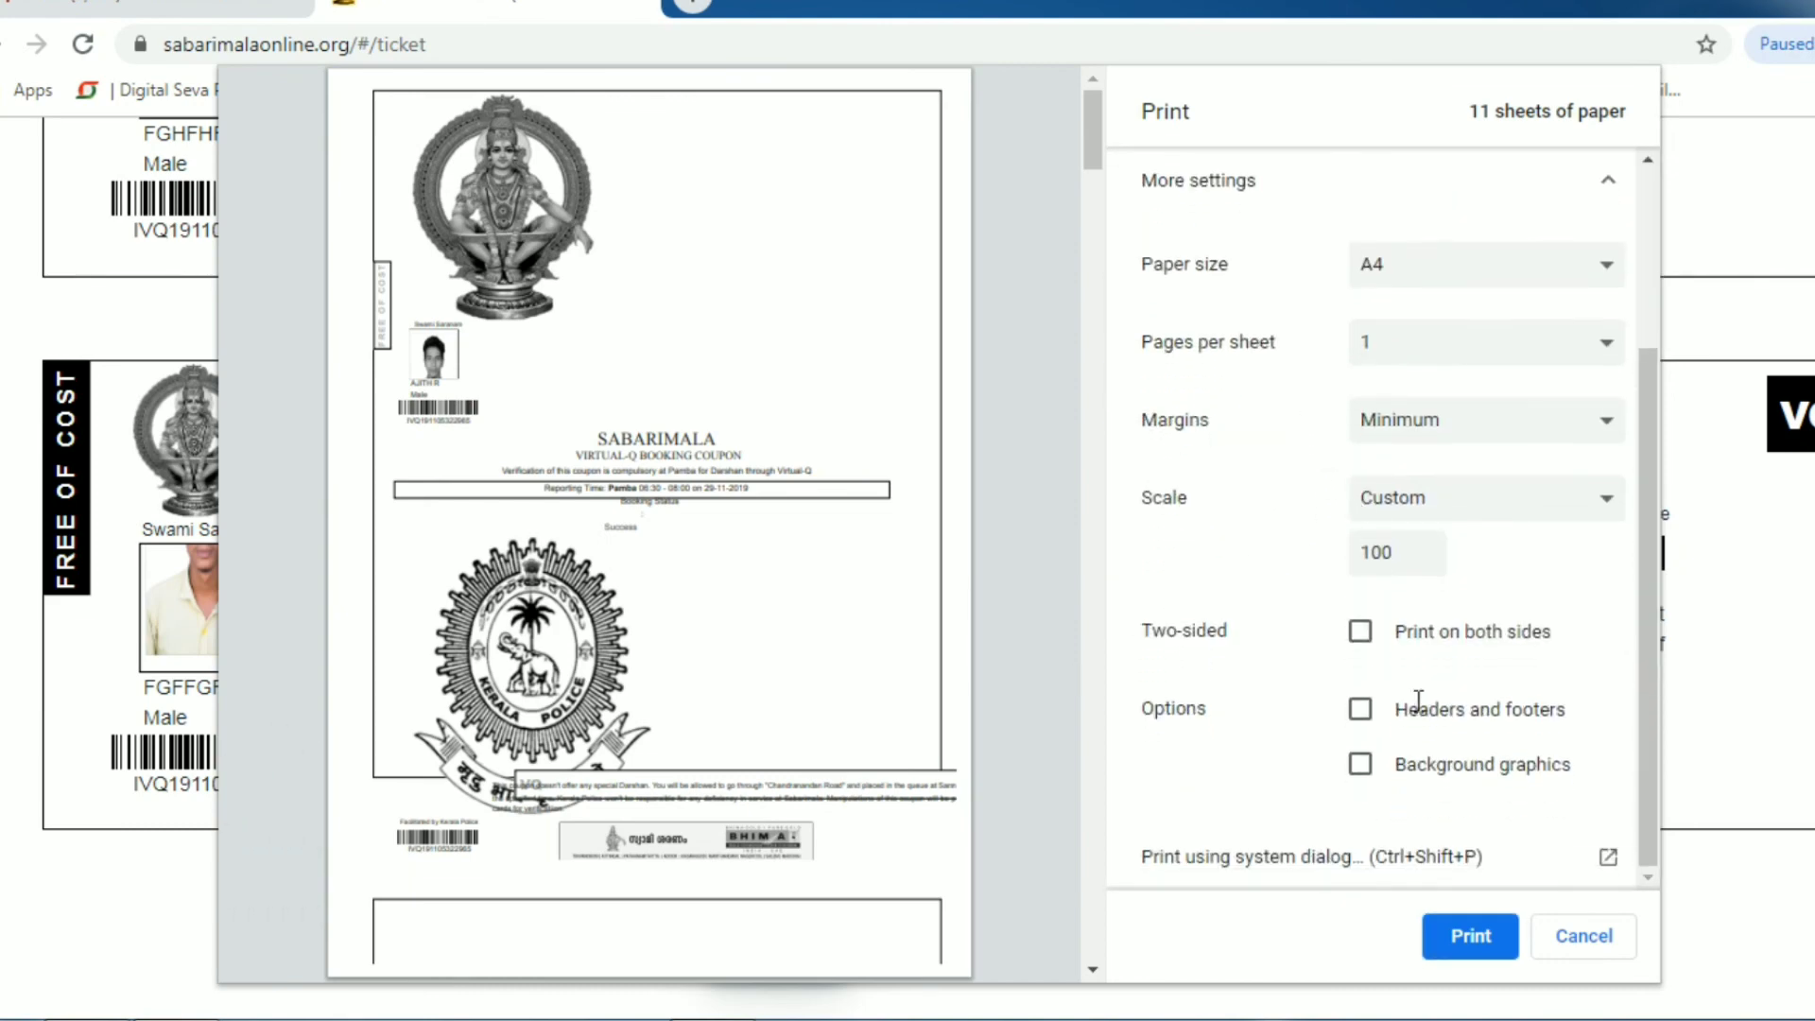
scroll(952, 728, "down", 15)
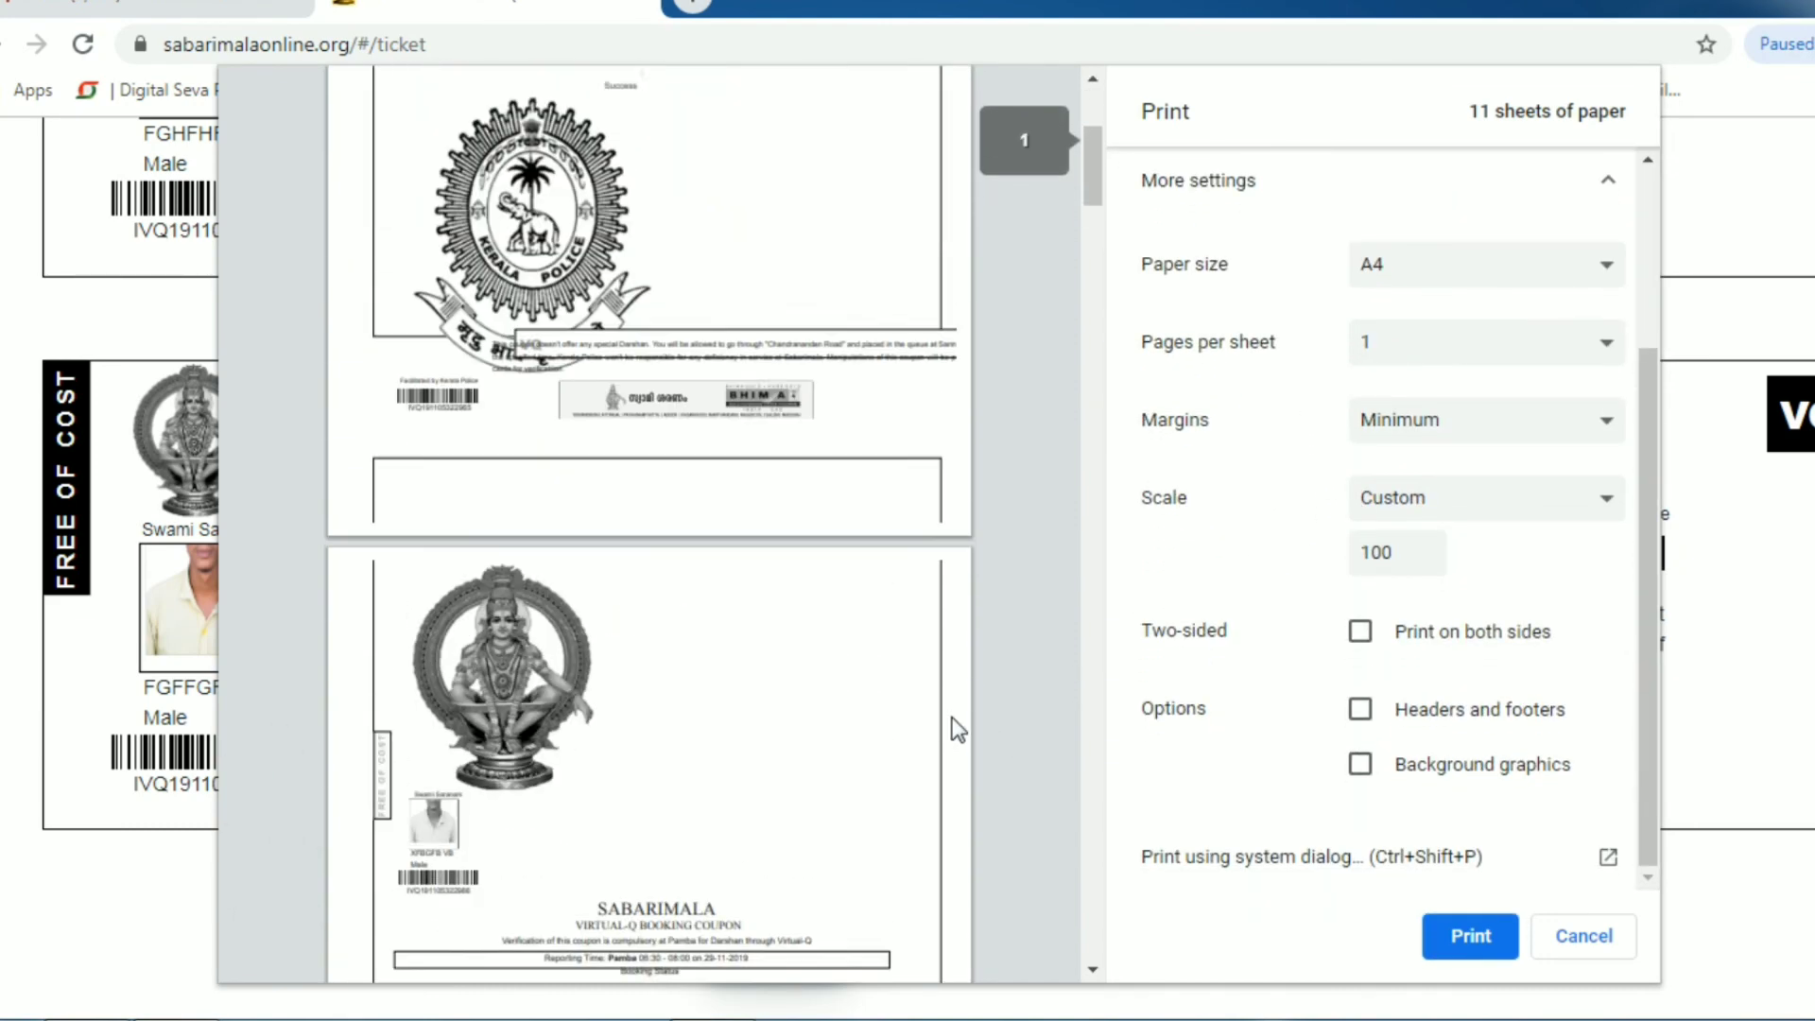
scroll(952, 728, "up", 15)
scroll(1323, 656, "up", 3)
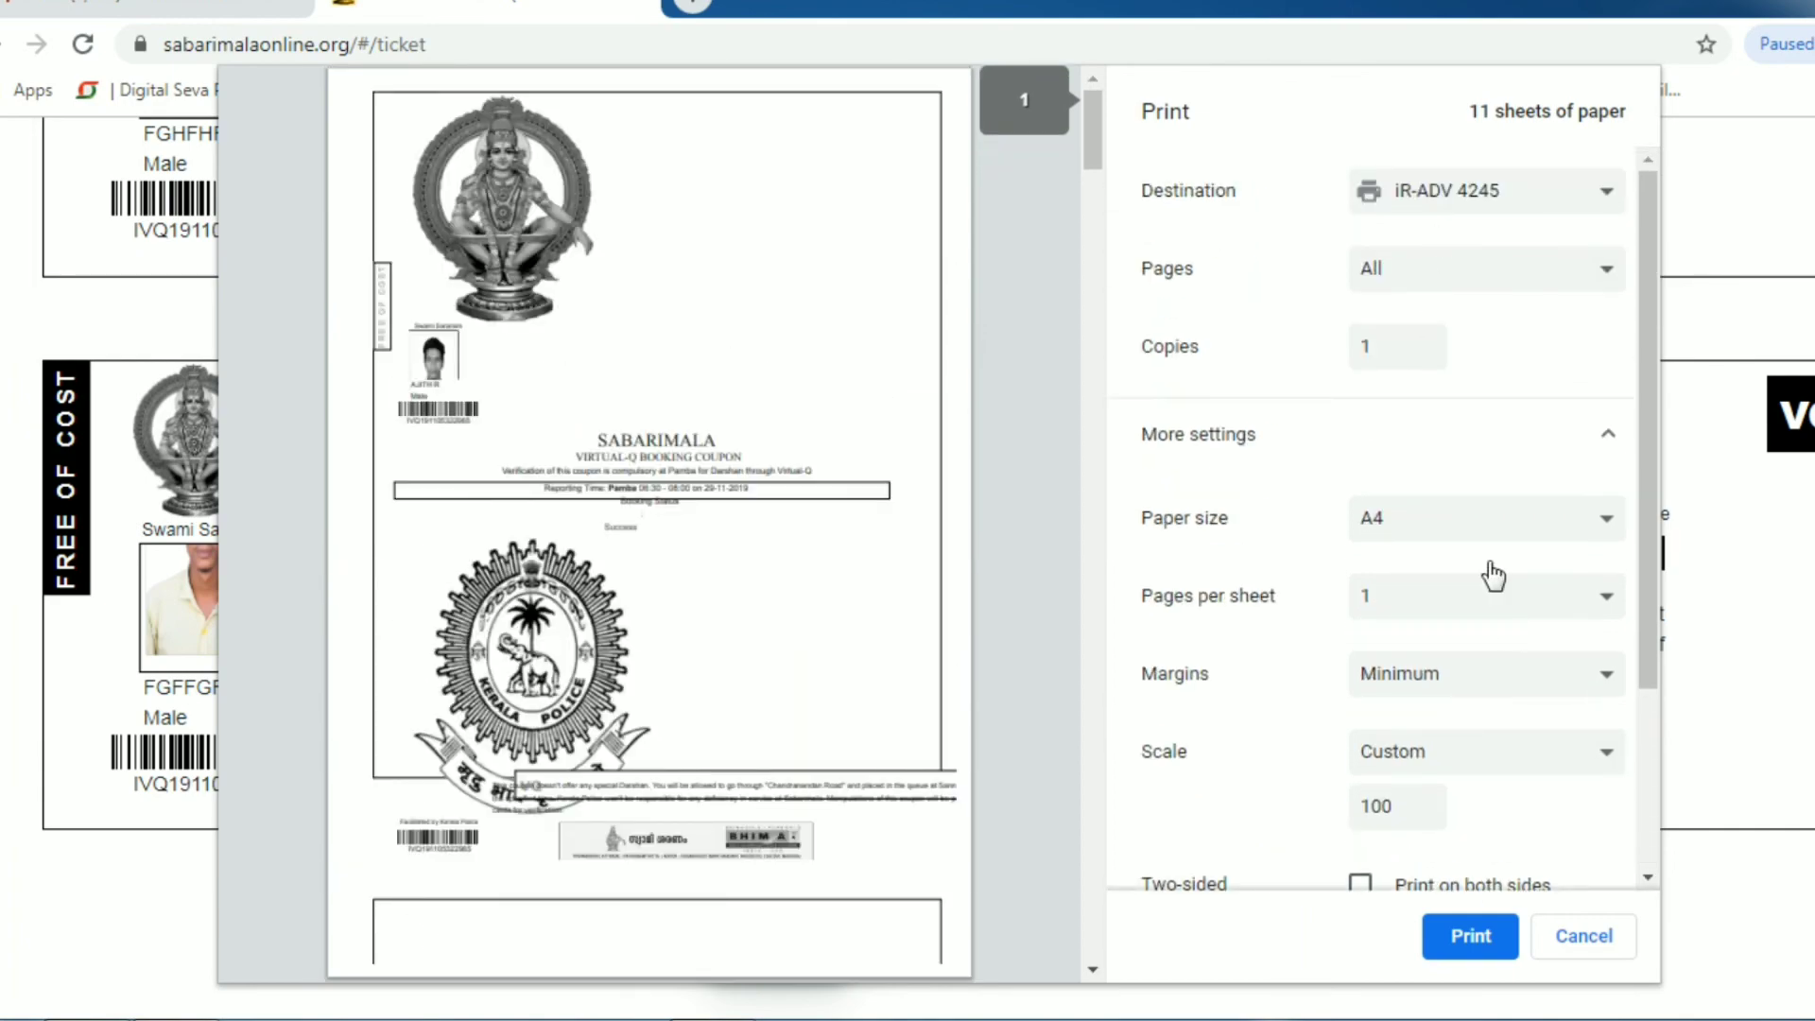